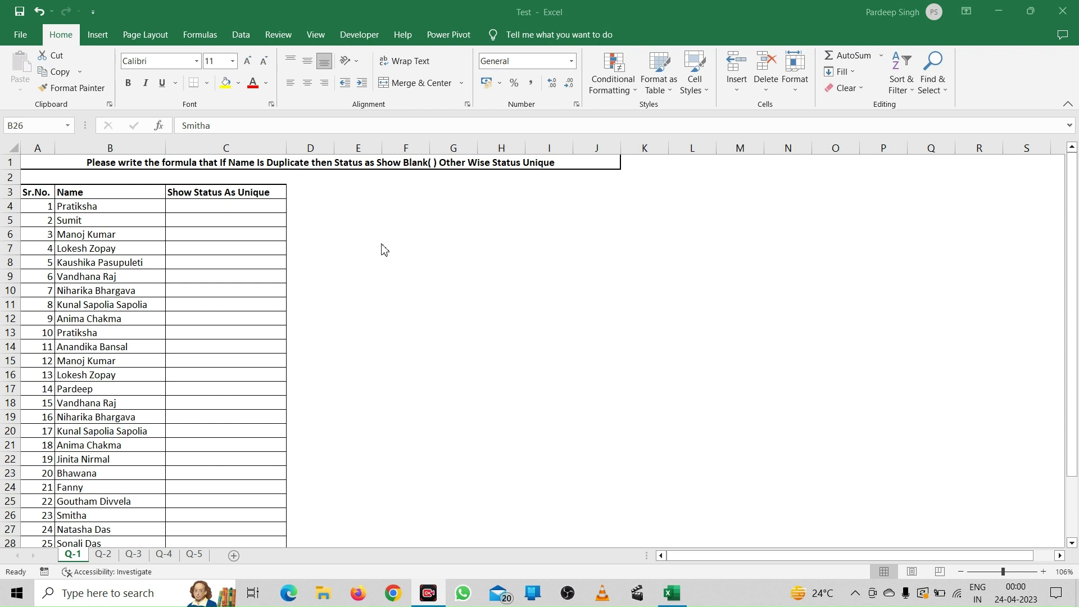
Step: In cell C4, begin an IF formula with a nested COUNTIF over the expanding range $B$4:B4
left_click(256, 207)
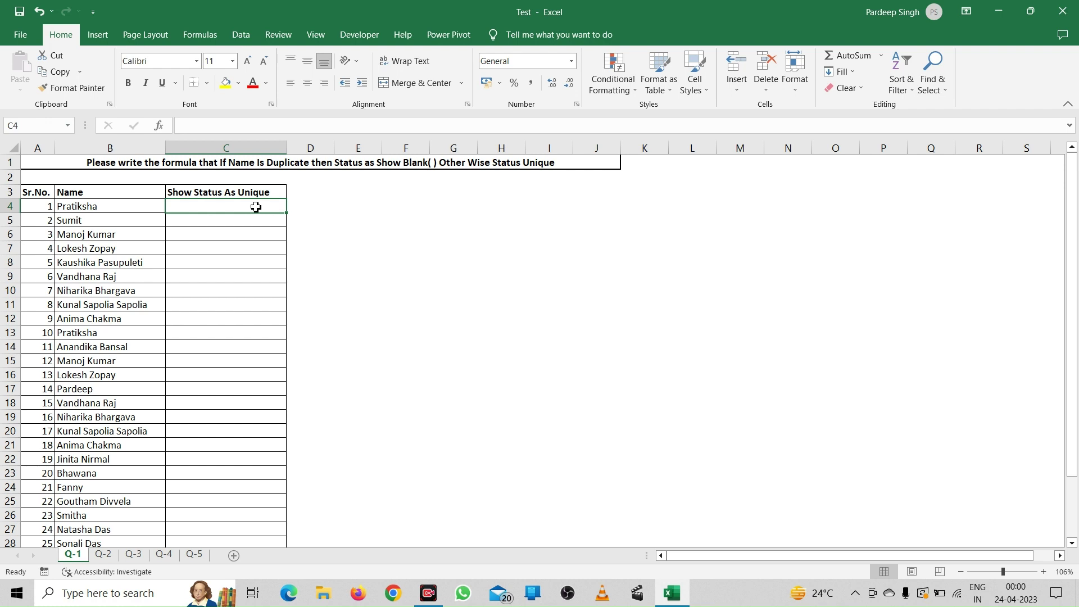
type("=i")
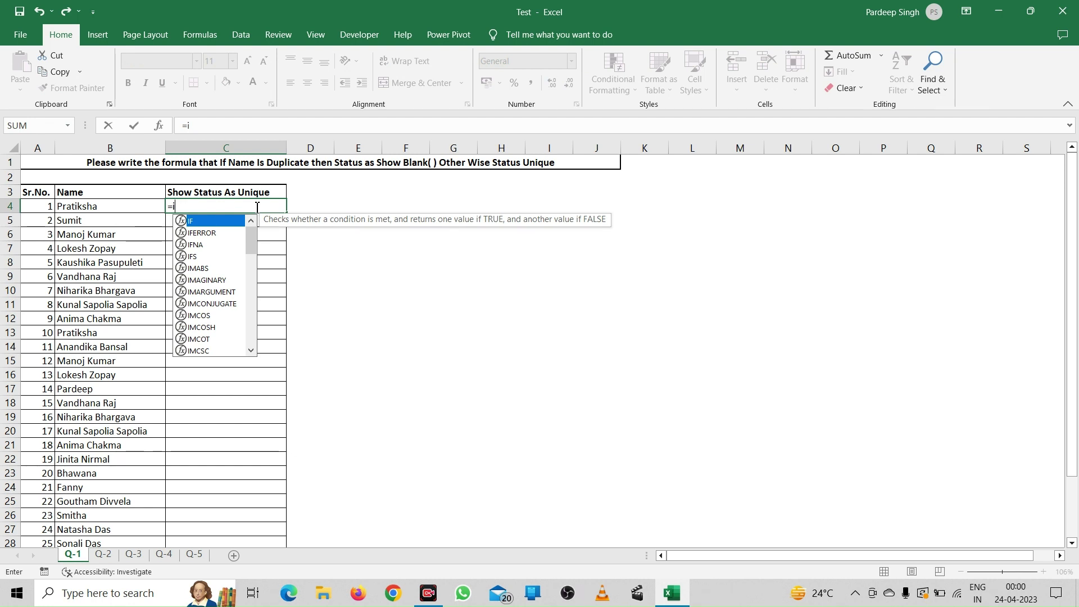
key("Tab")
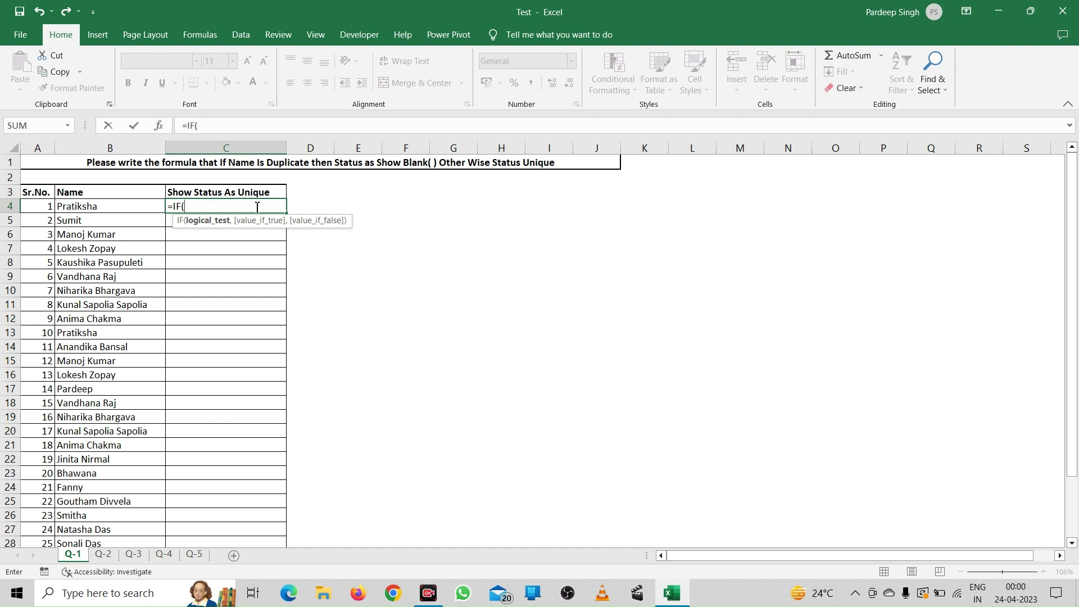
type("counti")
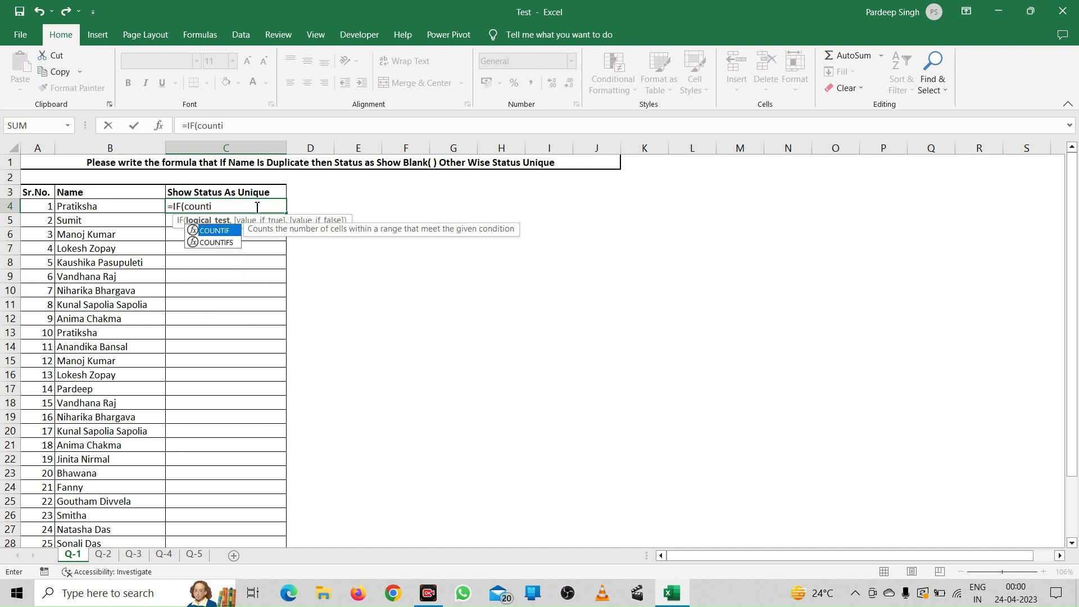
key("Tab")
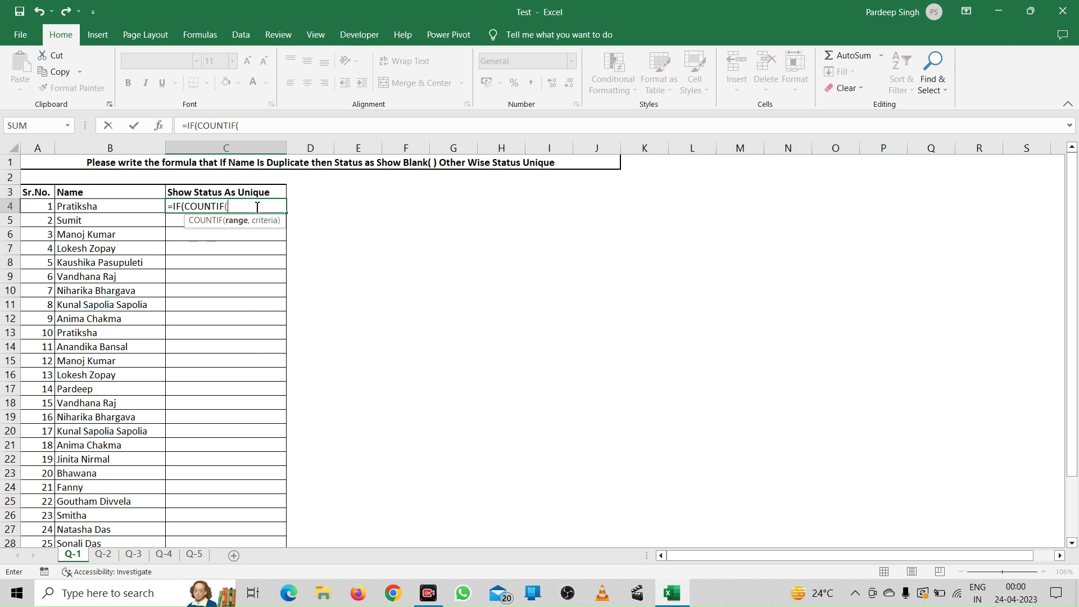
left_click(129, 207)
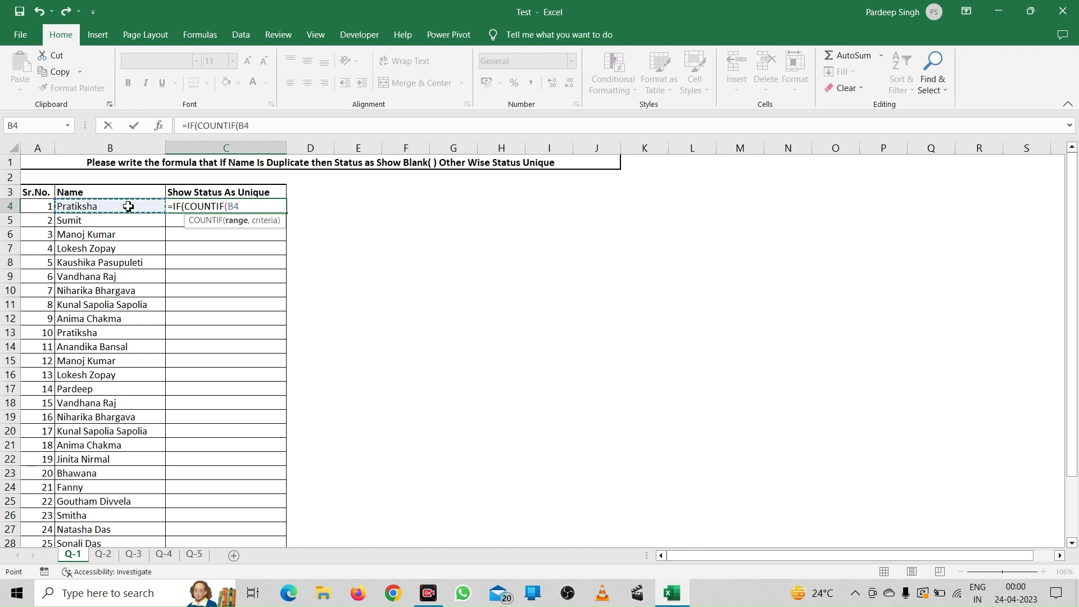
key("F8")
left_click_drag(263, 125, 246, 125)
left_click(246, 125)
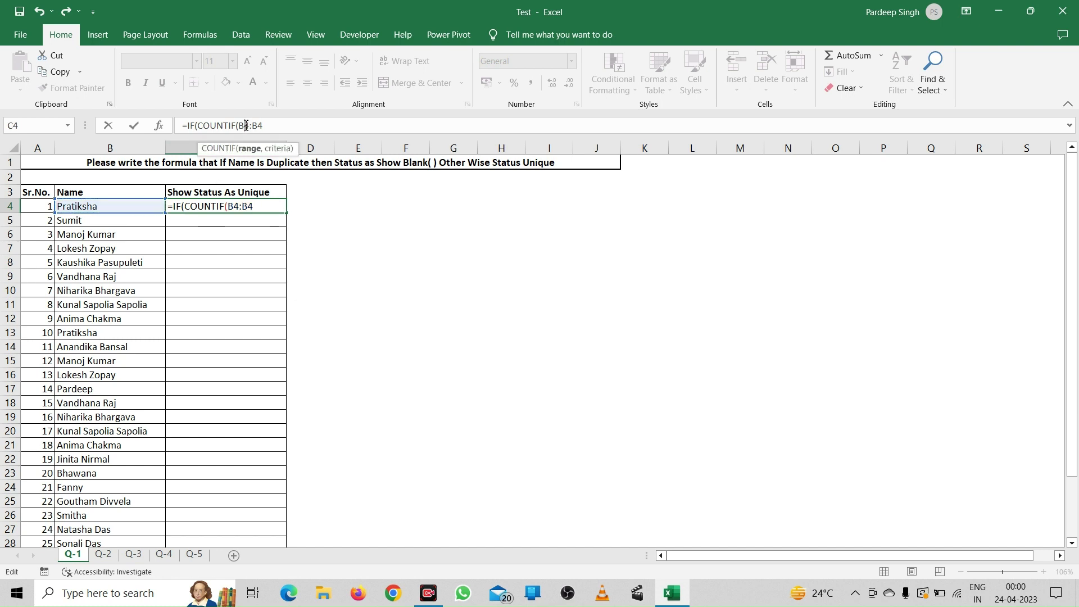
key("F4")
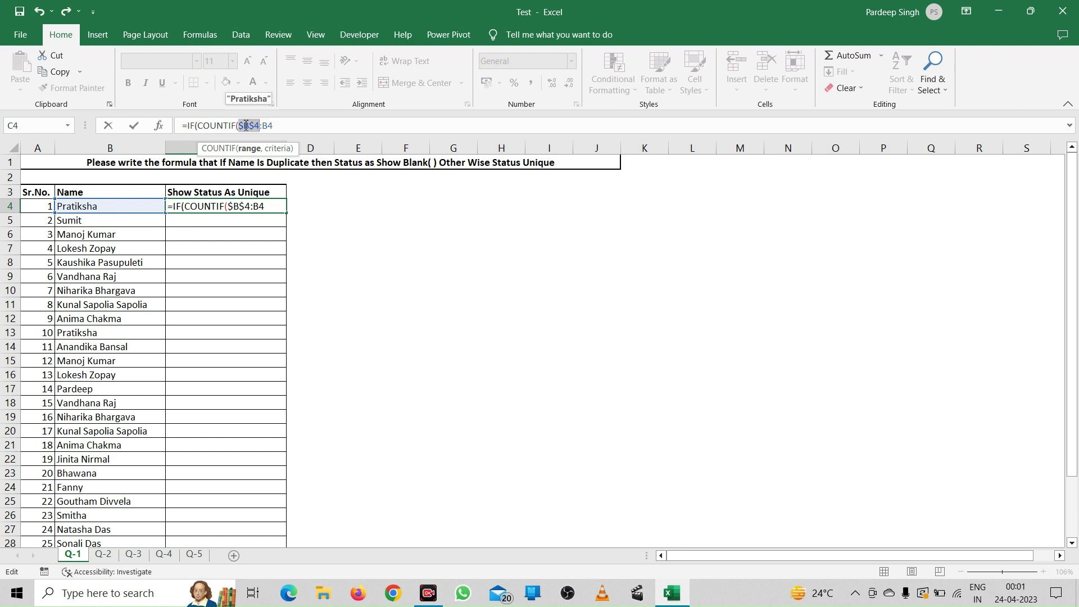
Step: Complete the C4 formula with criterion B4, the test =1, "Unique" as the true result and "" as the false result
left_click(285, 129)
type(",")
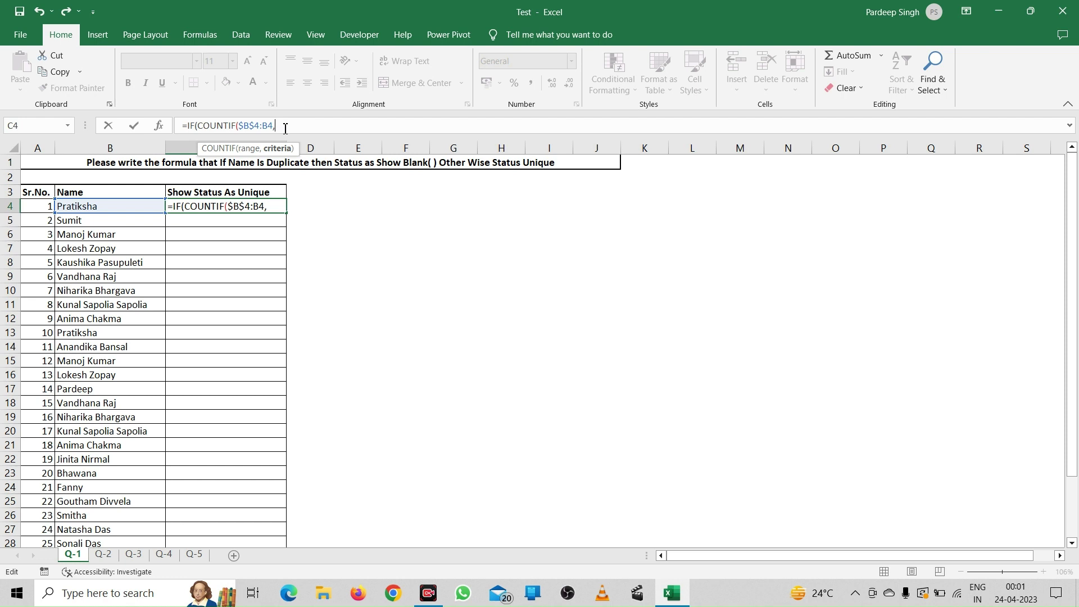
left_click(131, 206)
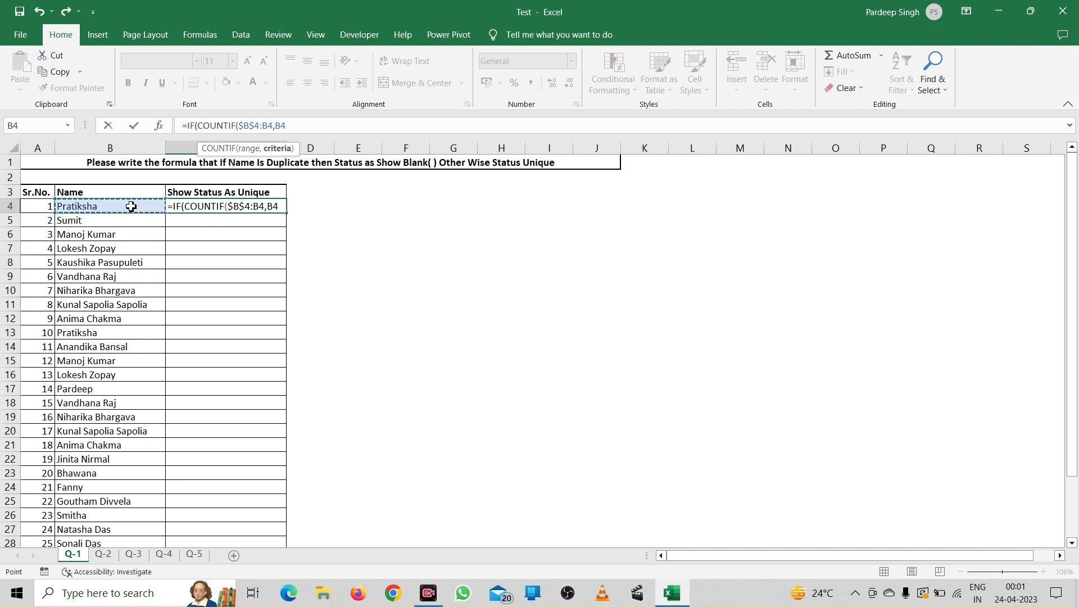
type(")")
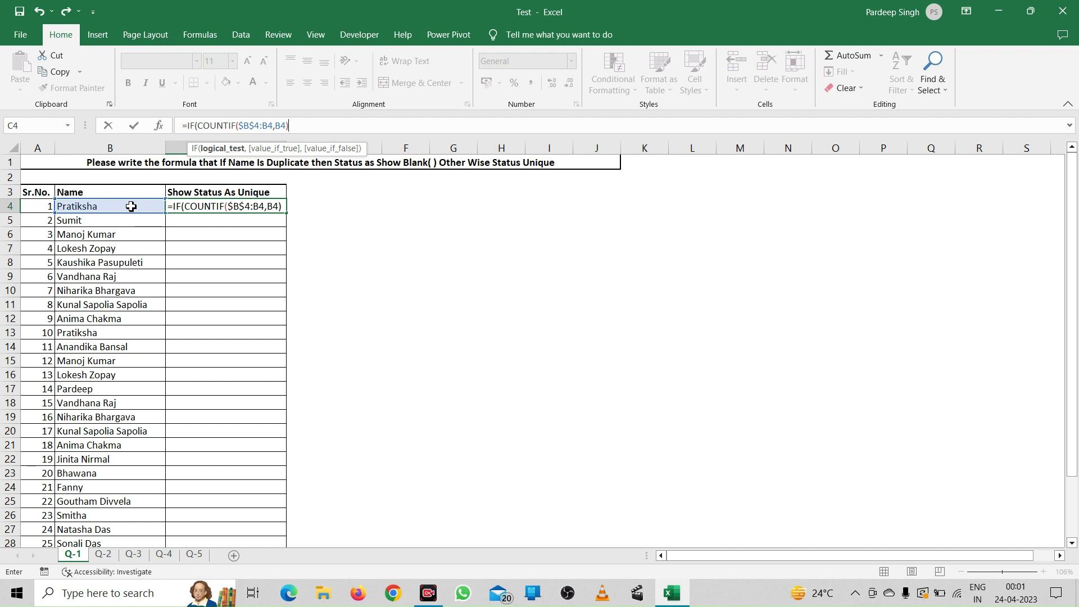
type("=1,")
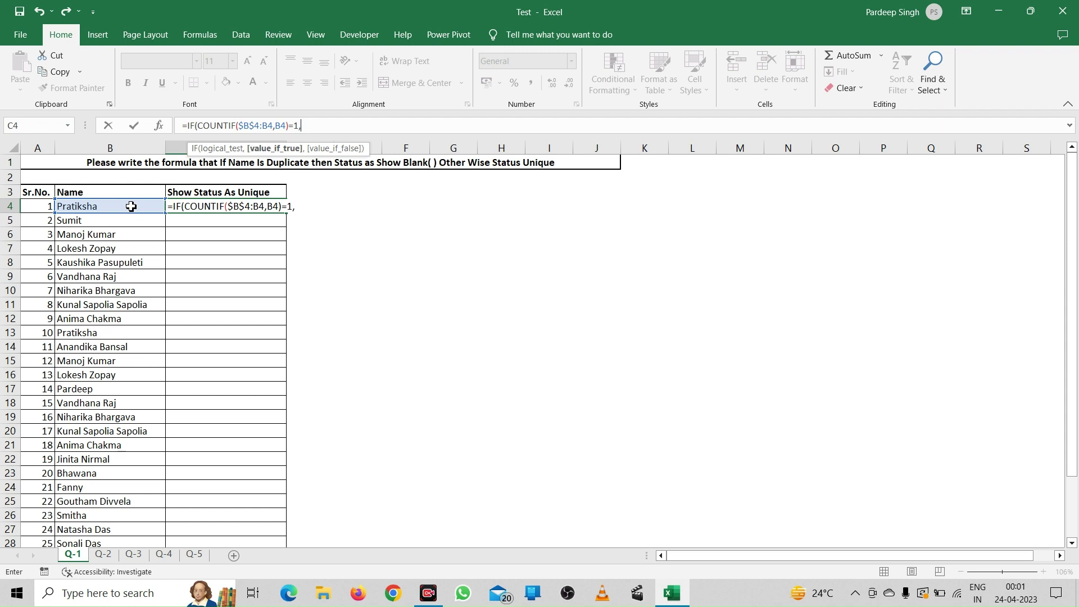
type("\"Unique")
type("\",")
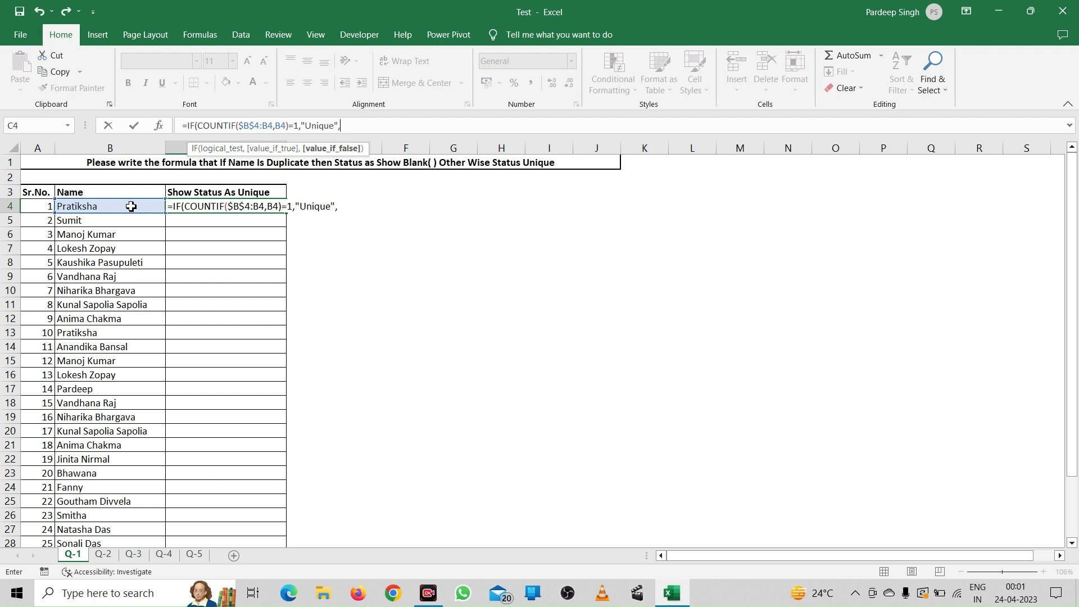
type("\"\")")
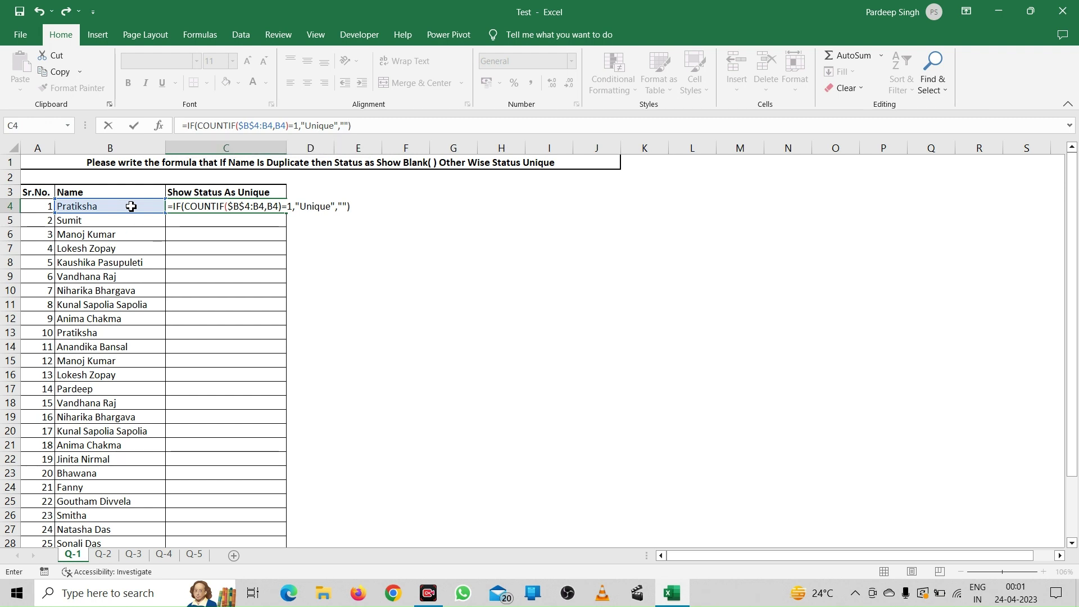
key("Return")
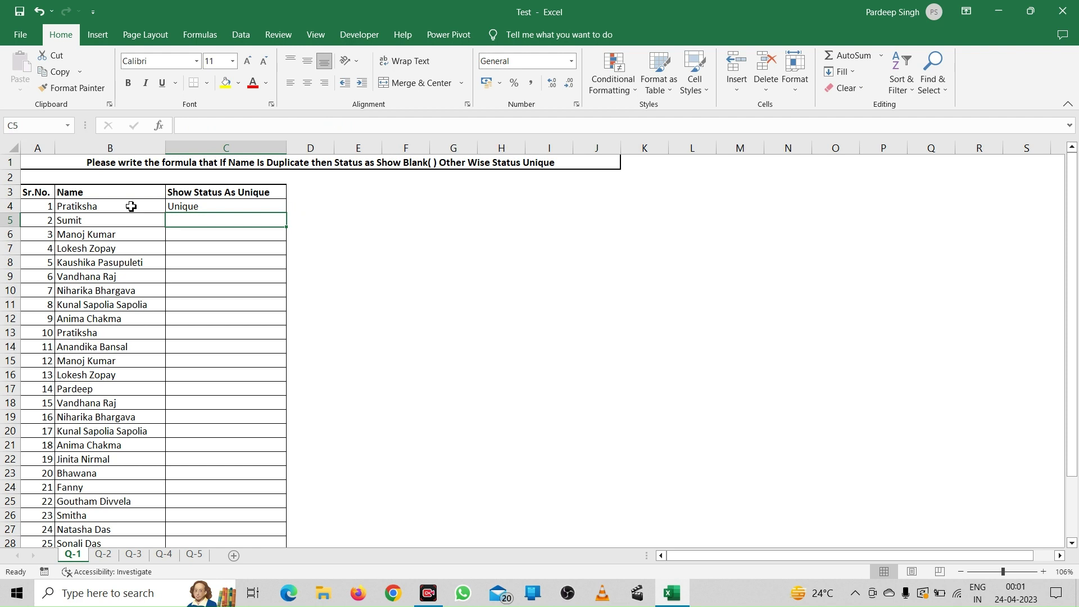
Step: Fill the status formula from C4 down through C32, the last row of the name list
key("Up")
key("shift+Down")
key("shift+Down")
key("shift+Down")
key("shift+Down")
key("shift+Down")
key("shift+Down")
key("shift+Down")
key("shift+Down")
key("shift+Down")
key("shift+Down")
key("shift+Down")
key("shift+Down")
key("shift+Down")
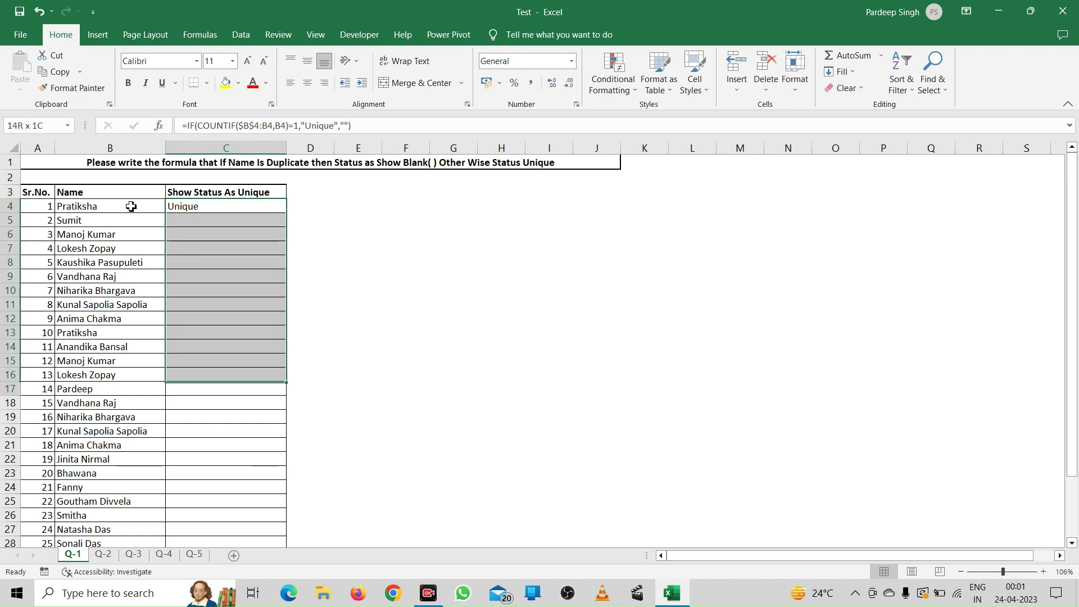
key("shift+Down")
key("shift+Down")
key("shift+Down")
key("shift+Down")
key("shift+Down")
key("shift+Down")
key("shift+Down")
key("shift+Down")
key("shift+Down")
key("shift+Down")
key("shift+Down")
key("shift+Down")
key("shift+Down")
key("shift+Down")
key("shift+Down")
key("shift+Down")
key("shift+Down")
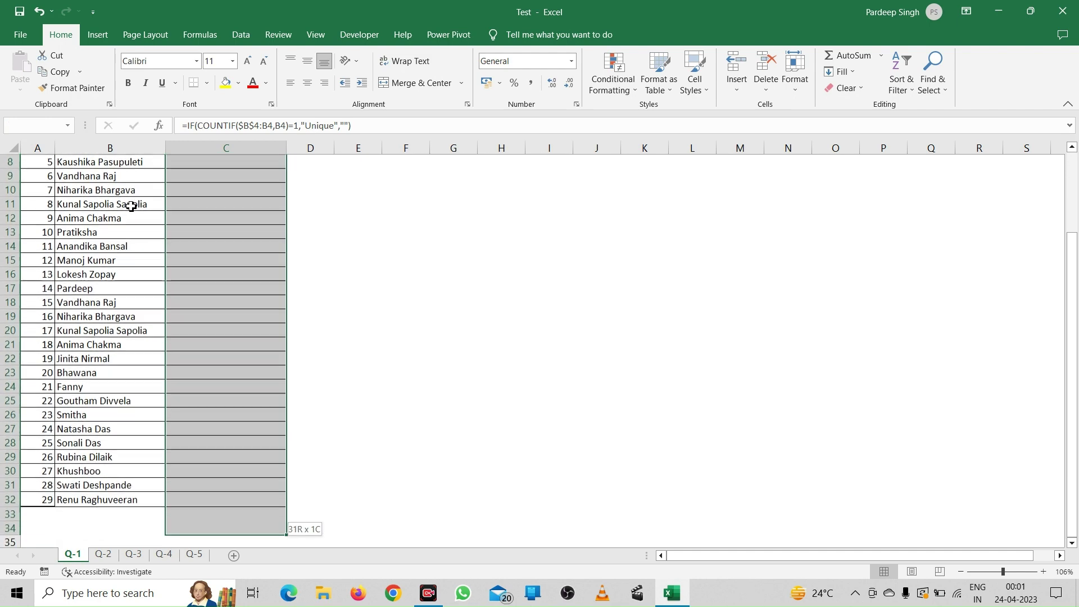
key("shift+Up")
key("shift+Up")
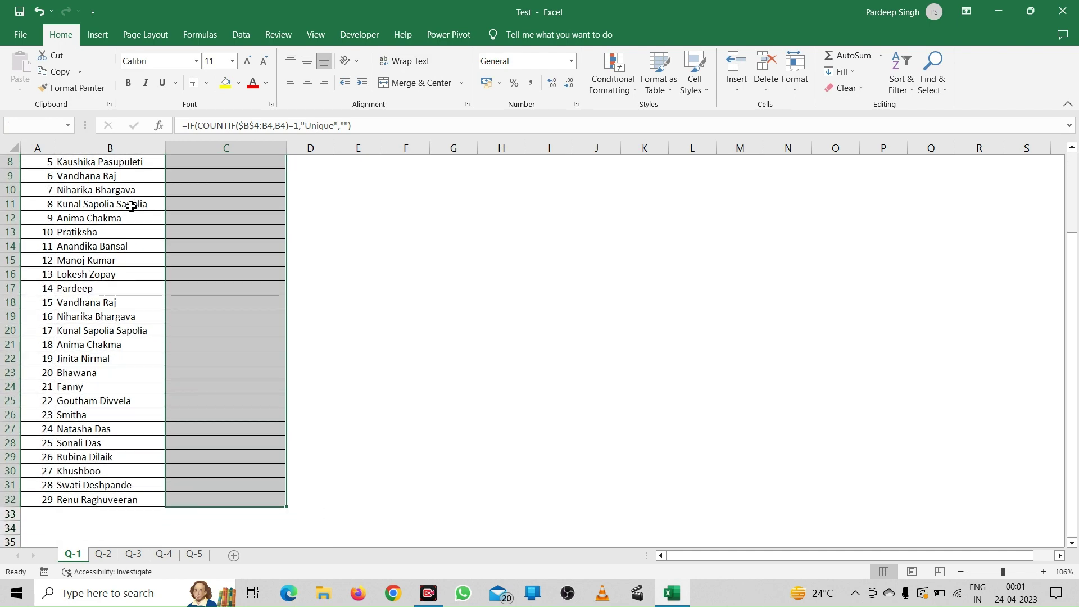
key("ctrl+d")
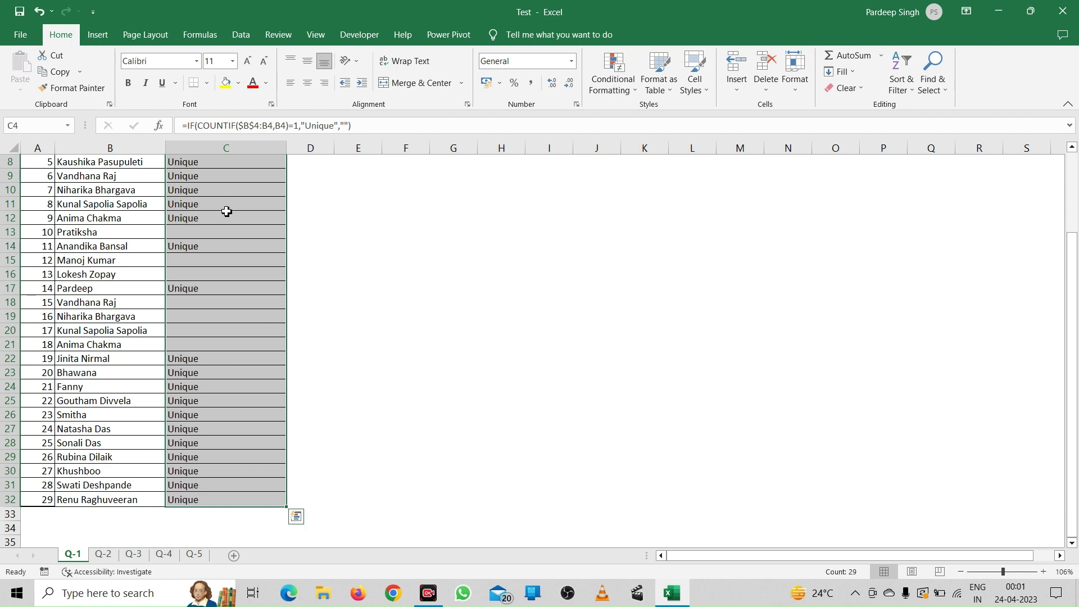
Step: Check the filled status column against the names, comparing first occurrences with repeated names and their formulas
scroll(227, 211, "up", 4)
scroll(226, 211, "down", 1)
double_click(227, 212)
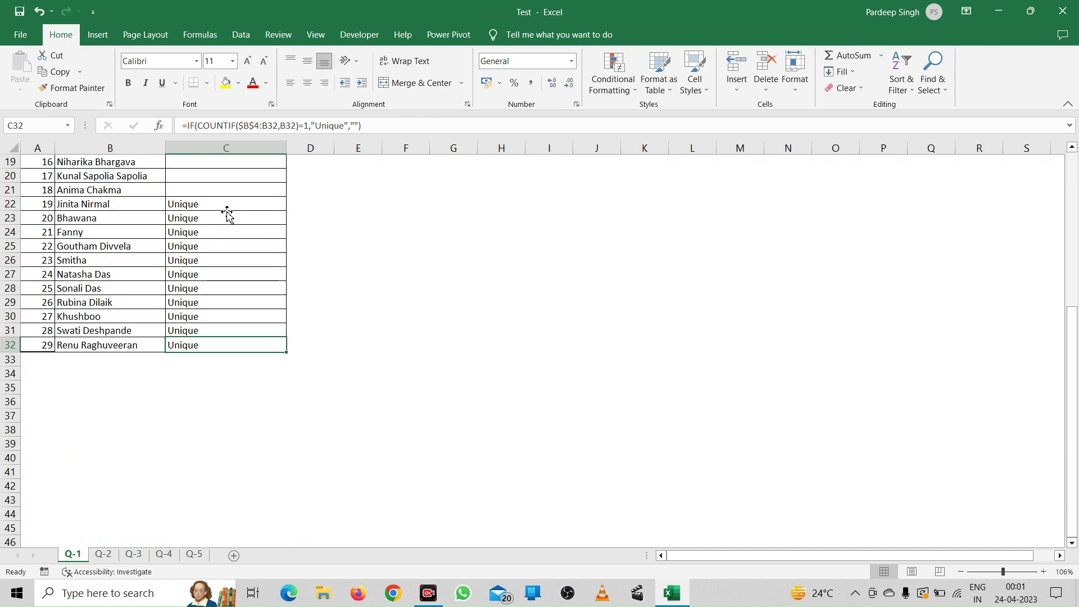
scroll(227, 213, "up", 6)
left_click(216, 222)
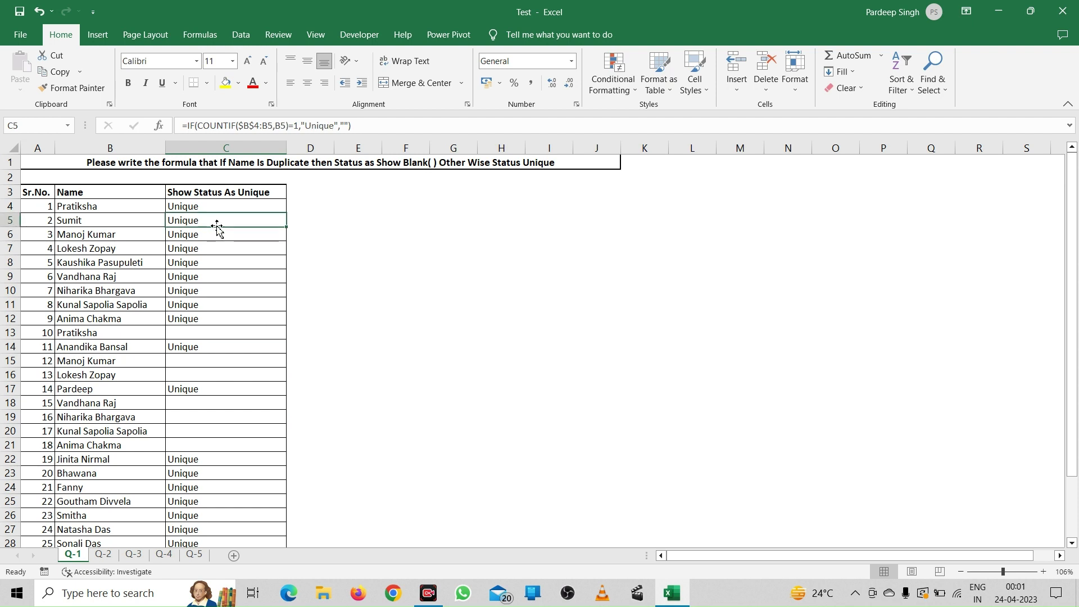
key("Down")
key("Down")
key("Down")
key("Down")
key("Down")
key("Down")
key("Down")
key("Down")
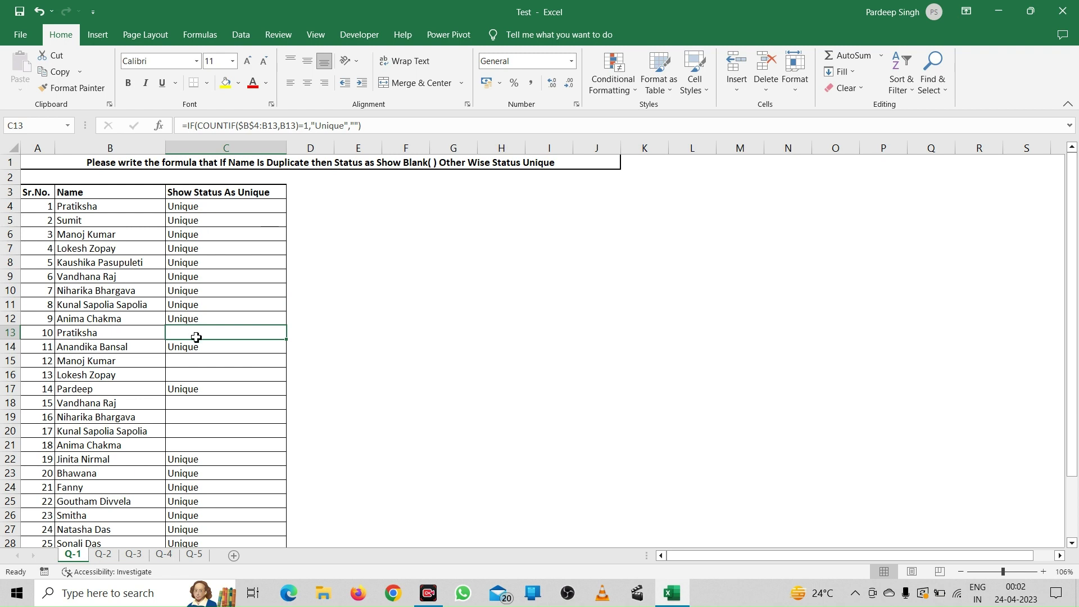
key("Down")
key("Down")
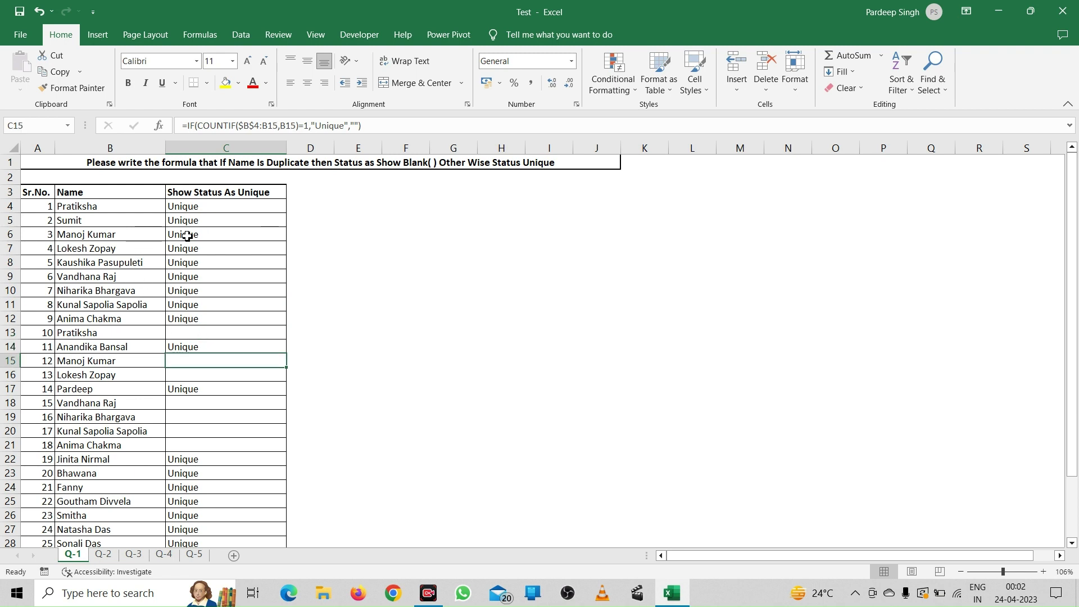
left_click(202, 391)
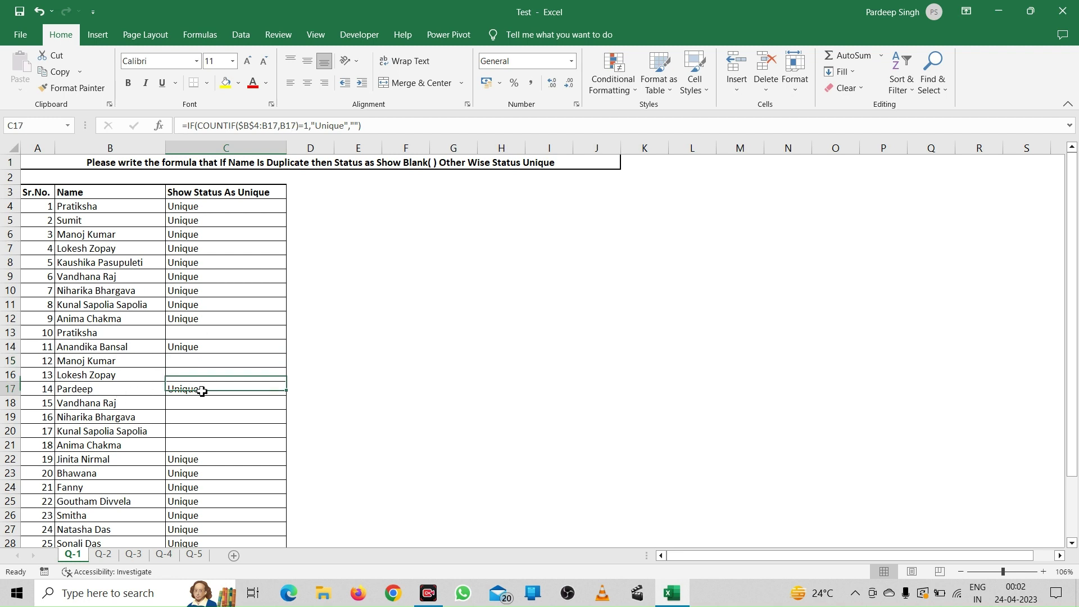
scroll(219, 443, "down", 2)
scroll(220, 444, "up", 2)
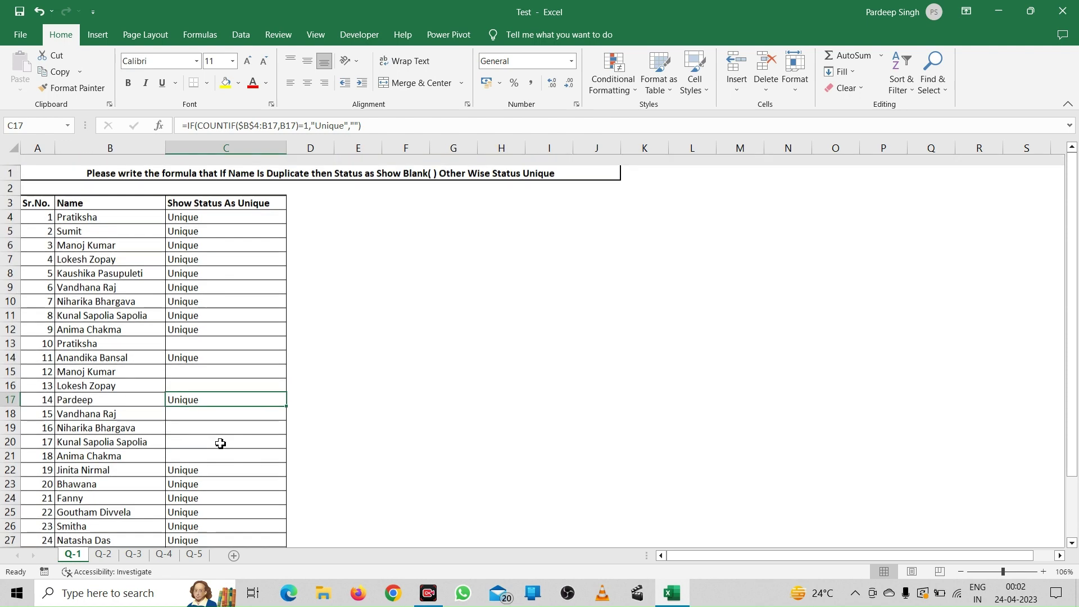
left_click(233, 207)
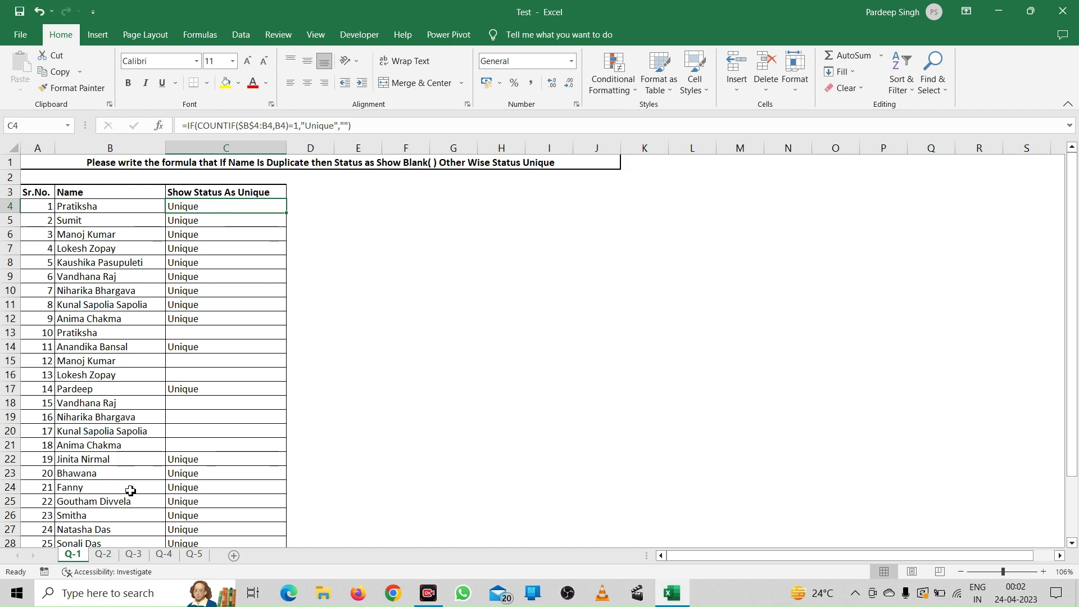
Step: Open the Q-2 sheet and select the first name in the summary table, cell E4
left_click(104, 555)
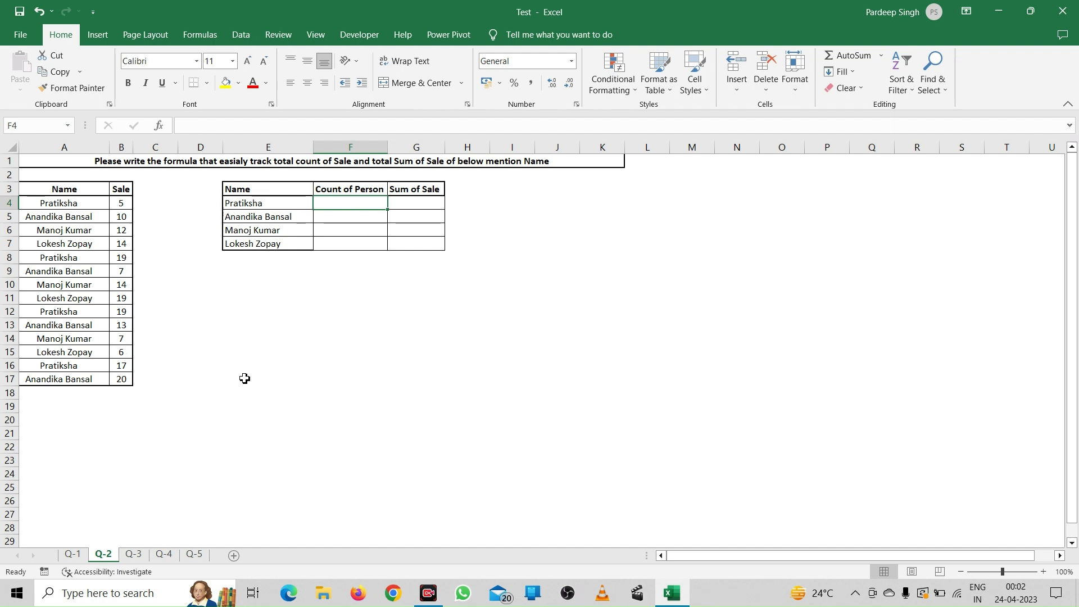
left_click(283, 203)
key("Right")
left_click(284, 204)
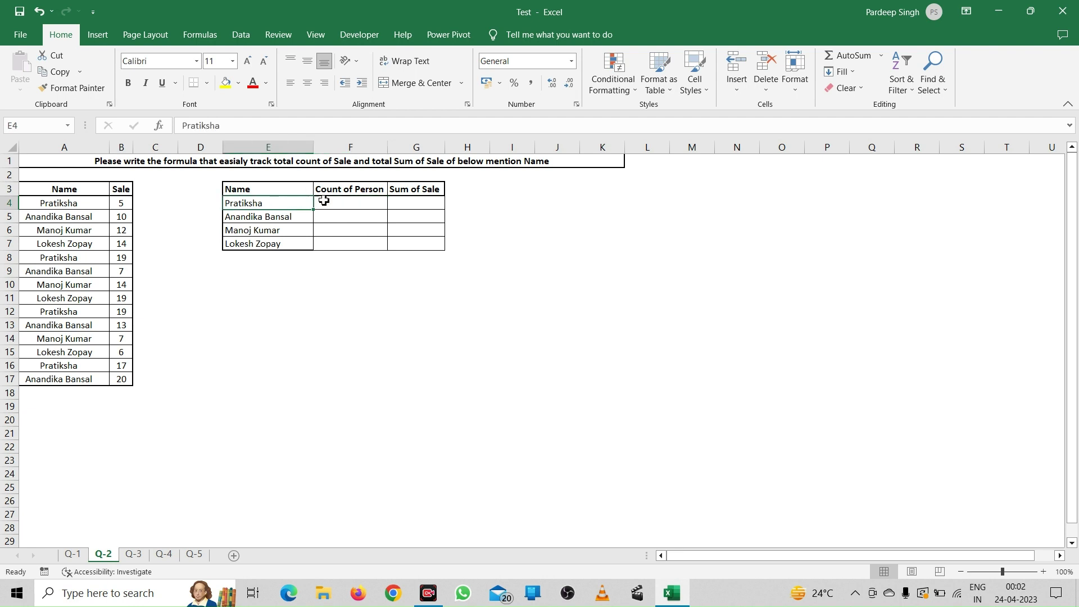
Step: Enter a COUNTIF formula in F4 that counts the name in E4 within the absolute range $A$4:$A$17
left_click(333, 200)
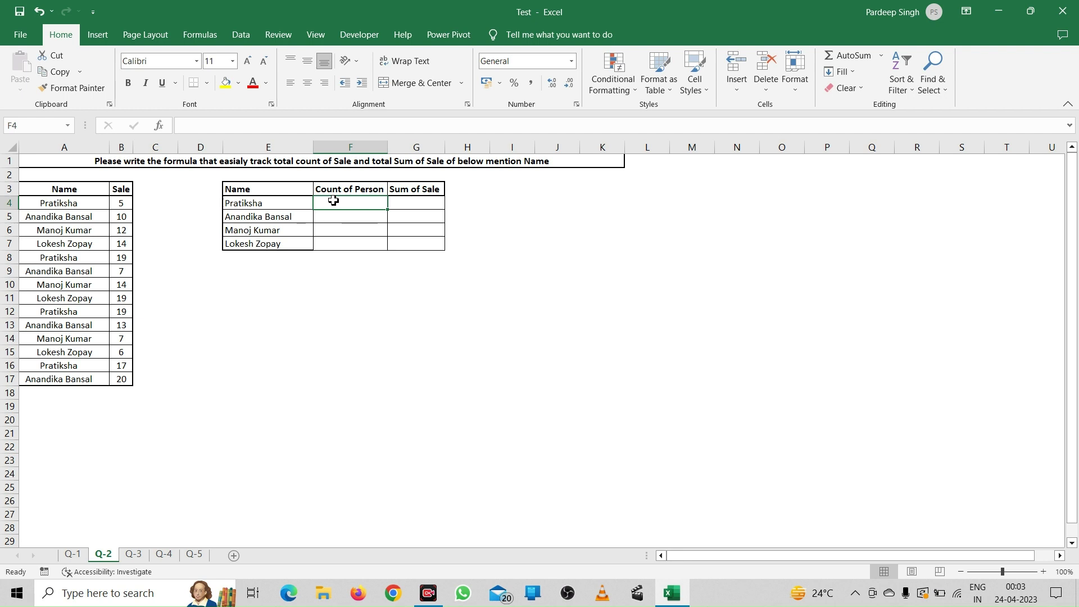
type("=coun")
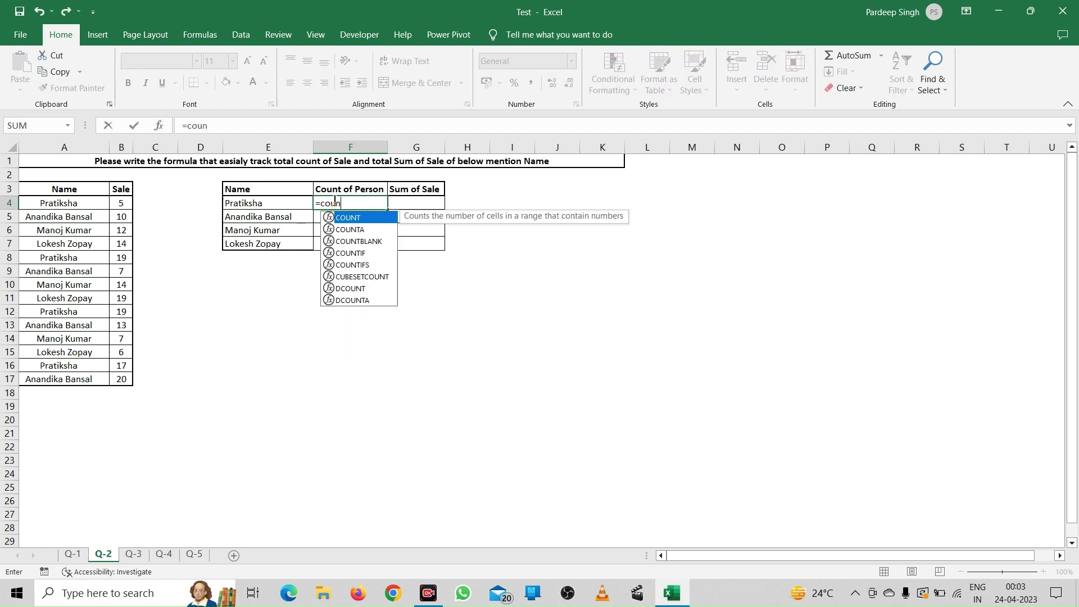
type("tif")
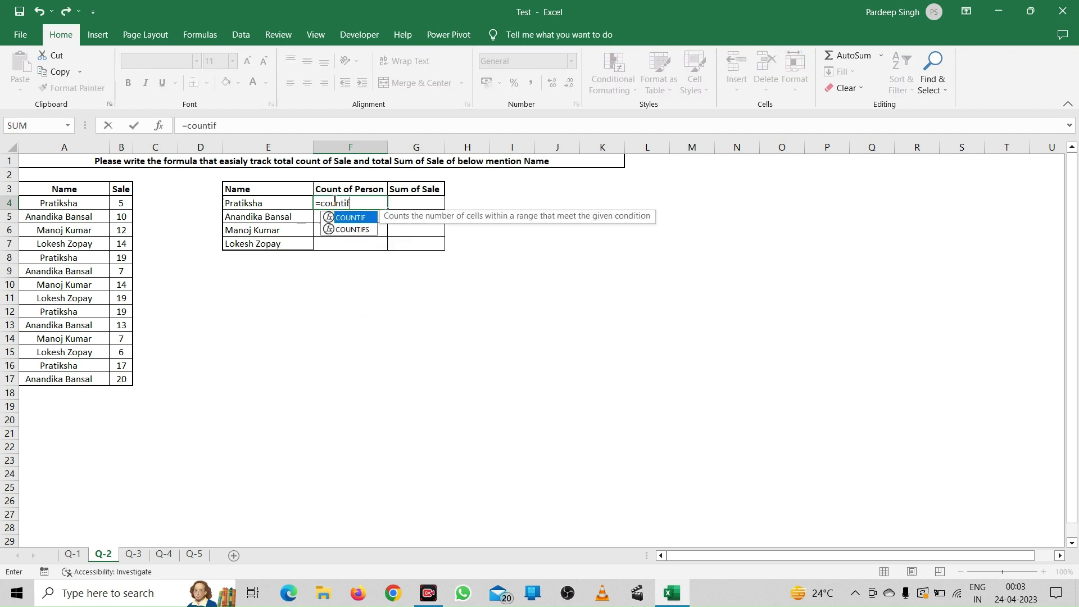
key("Tab")
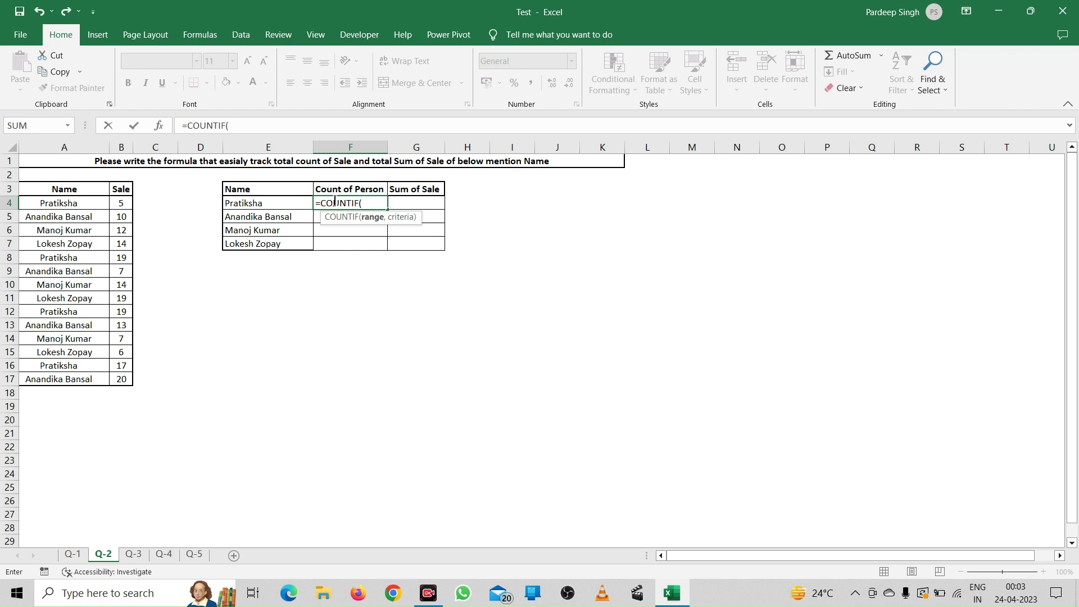
left_click(78, 204)
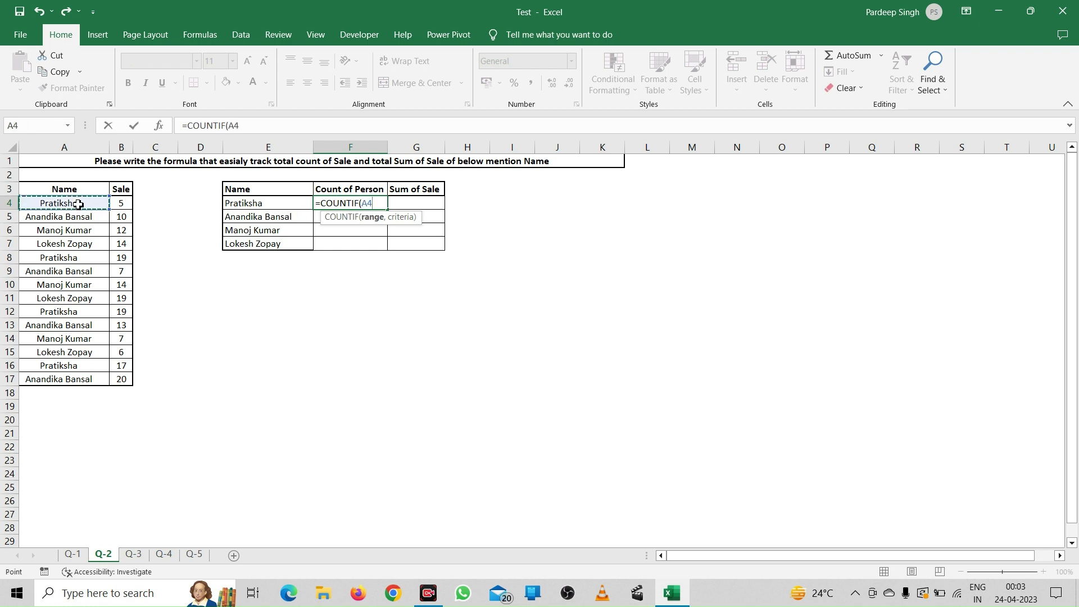
key("ctrl+shift+Down")
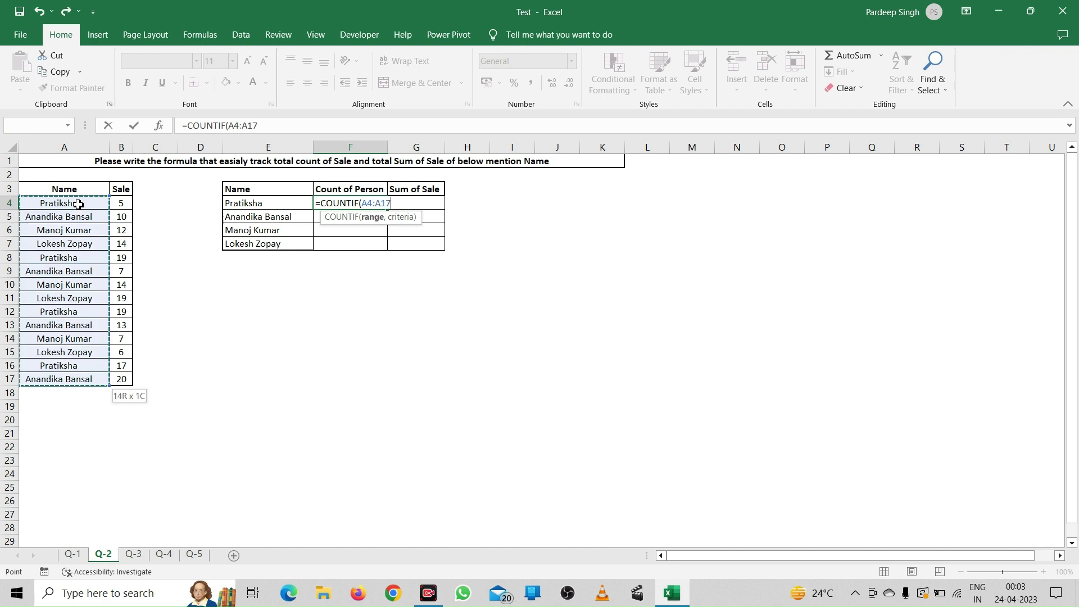
key("F4")
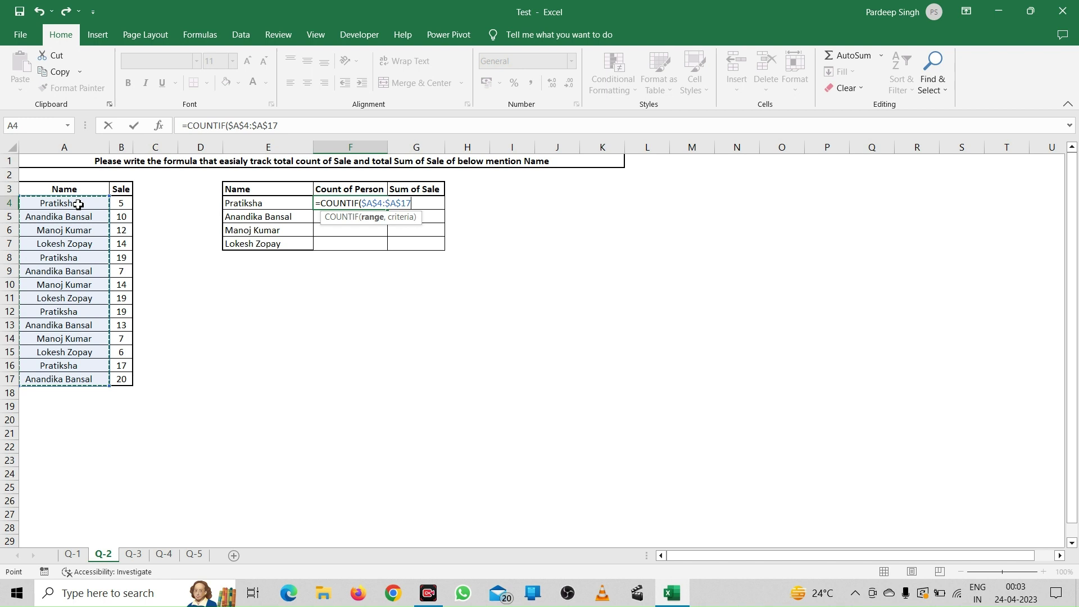
type(",")
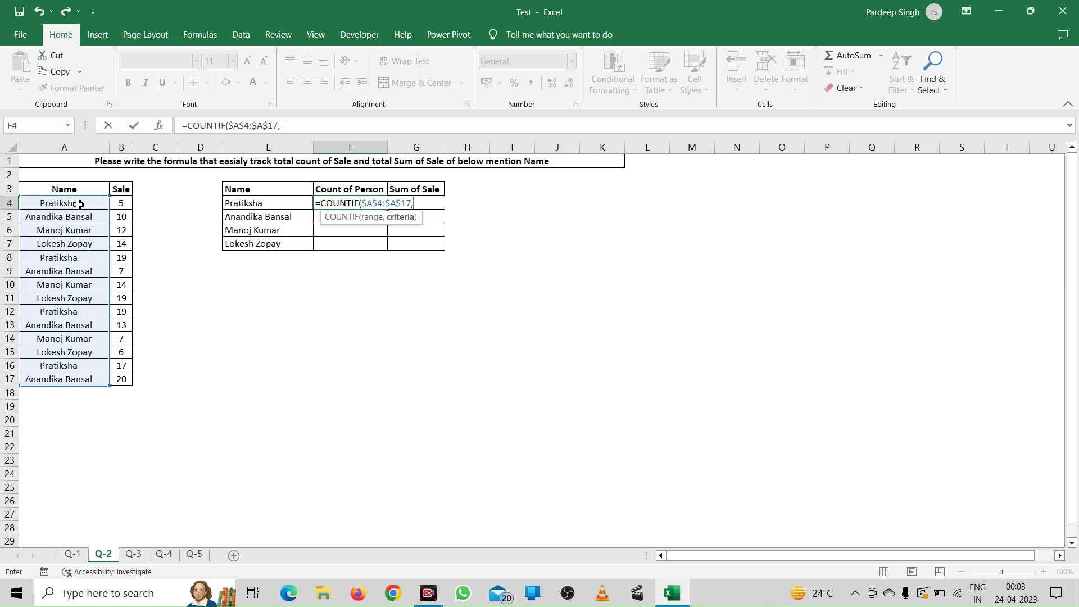
left_click(251, 205)
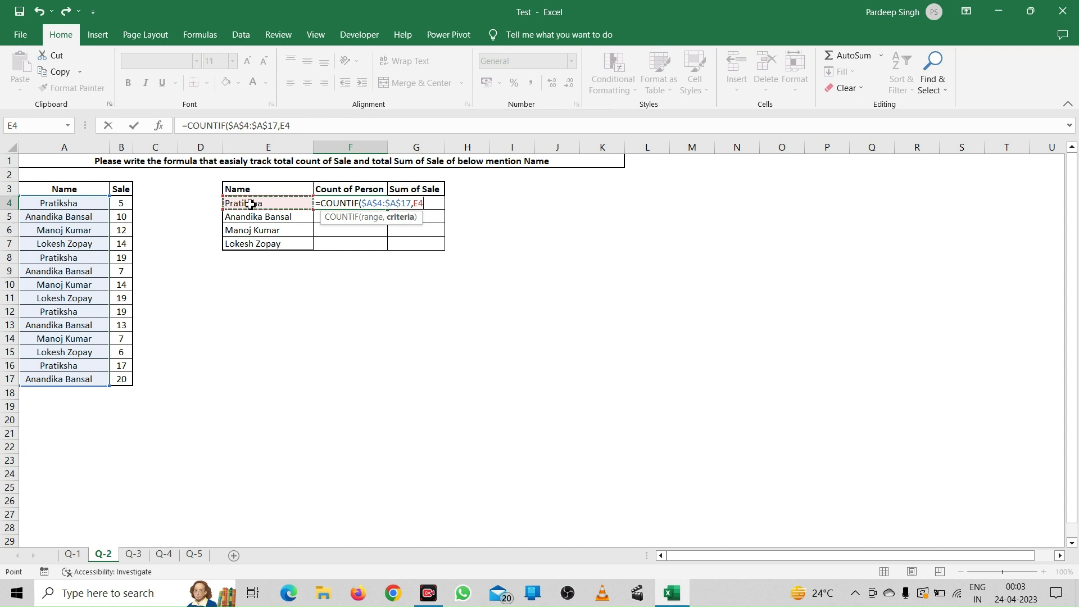
type(")")
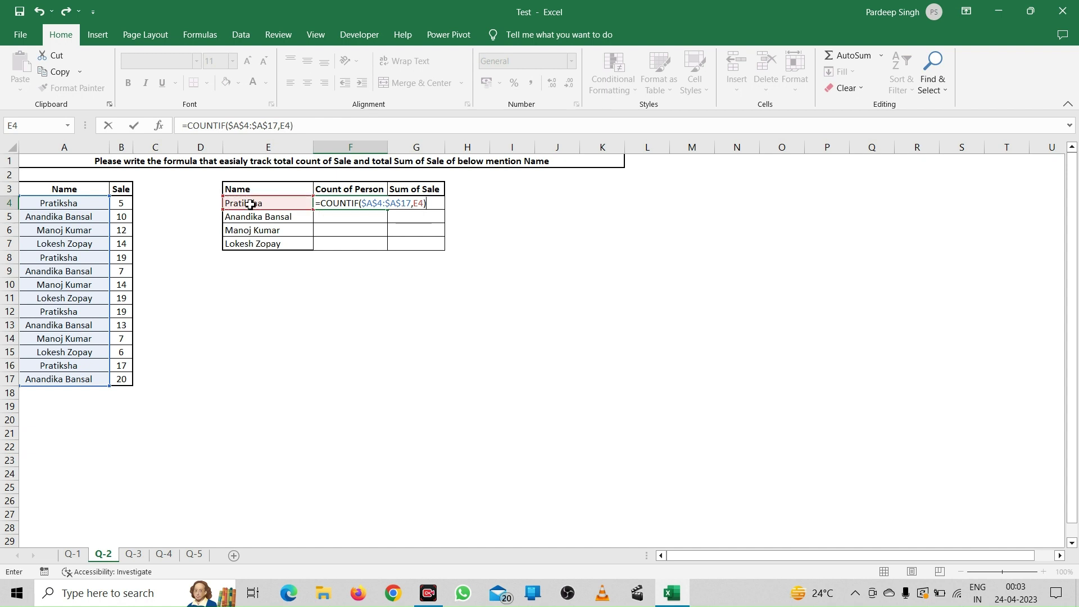
key("Return")
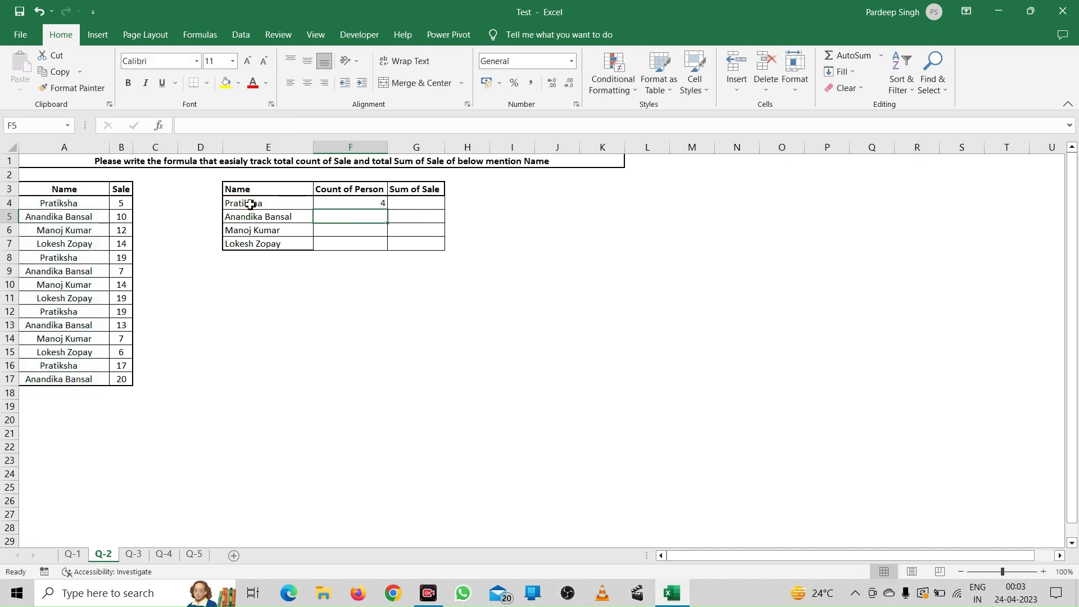
Step: Fill the count formula from F4 down through F7 for all names in the summary table
key("Up")
key("shift+Down")
key("shift+Down")
key("shift+Down")
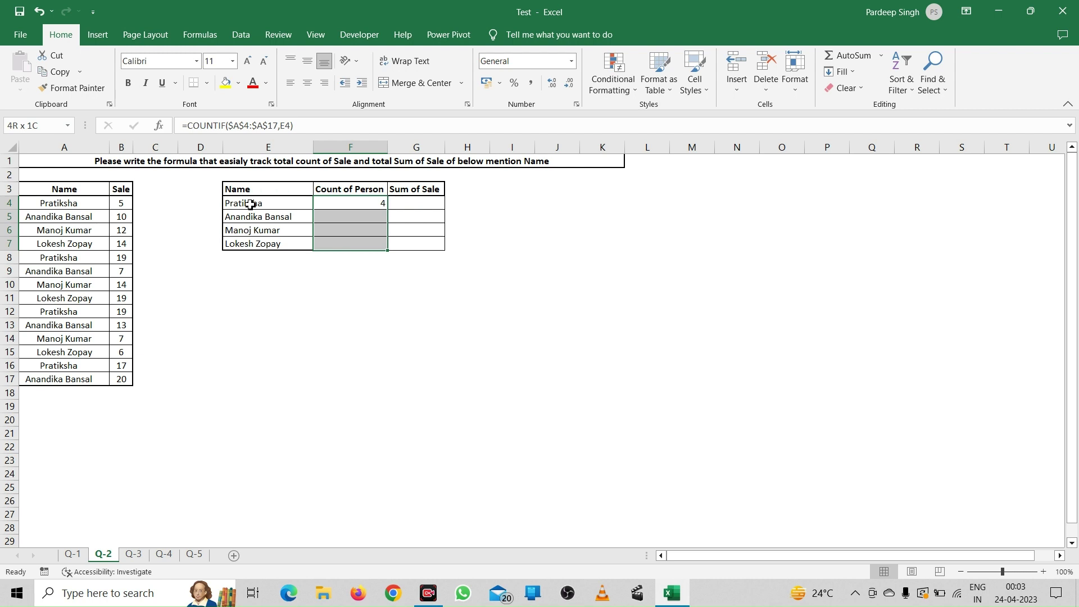
key("ctrl+d")
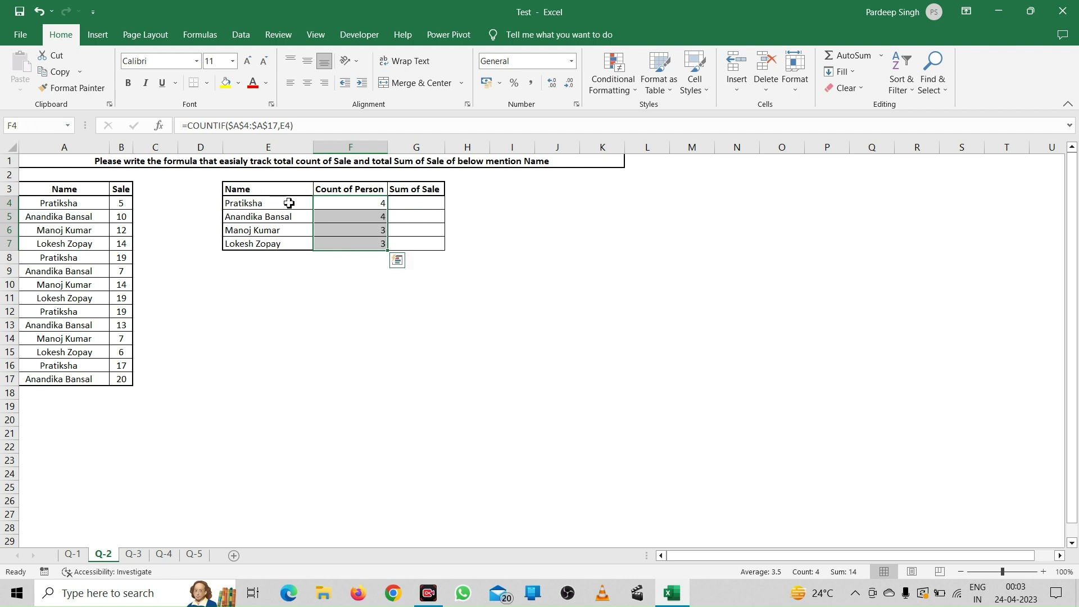
Step: Check the first person's count in F4 against that name's occurrences in column A, and inspect the F5 formula
left_click(332, 203)
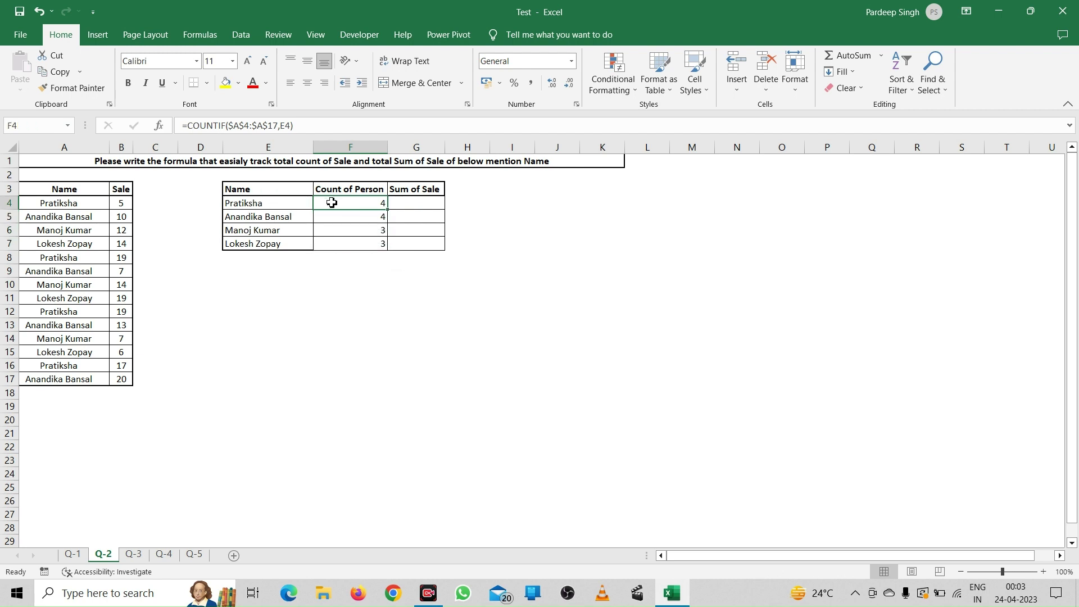
left_click(82, 205)
left_click(70, 256)
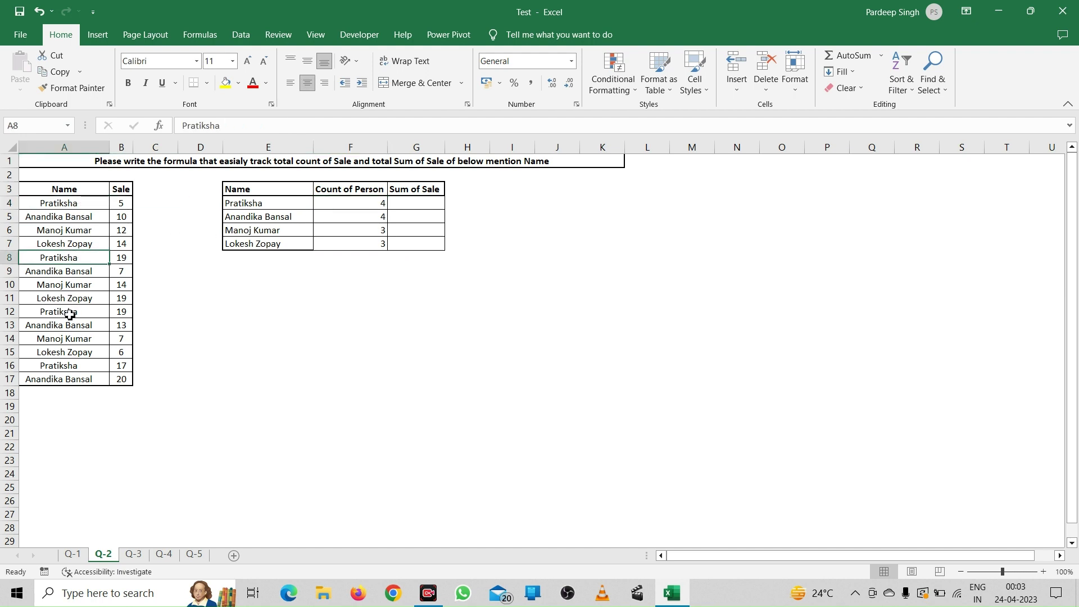
left_click(69, 313)
left_click(72, 370)
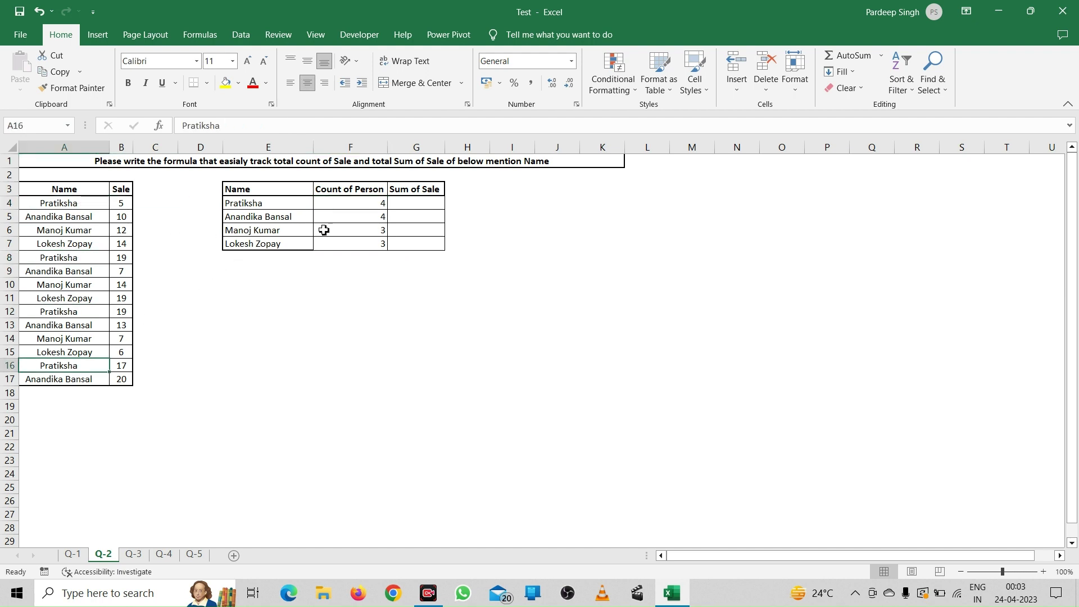
left_click(365, 218)
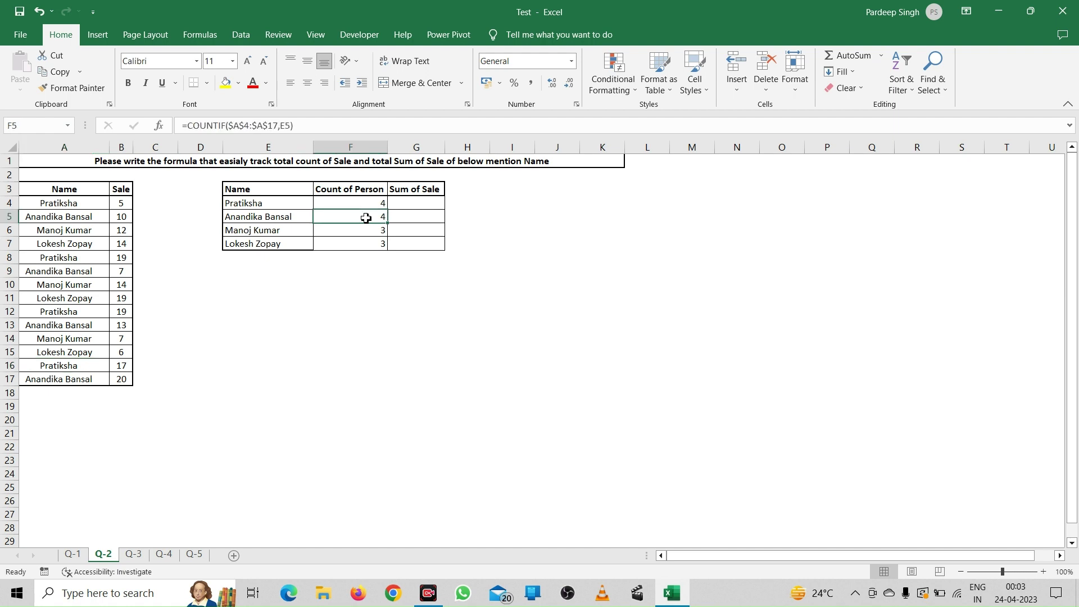
Step: Start a SUMIF formula in G4 with the absolute name range $A$4:$A$17 as its range
left_click(409, 205)
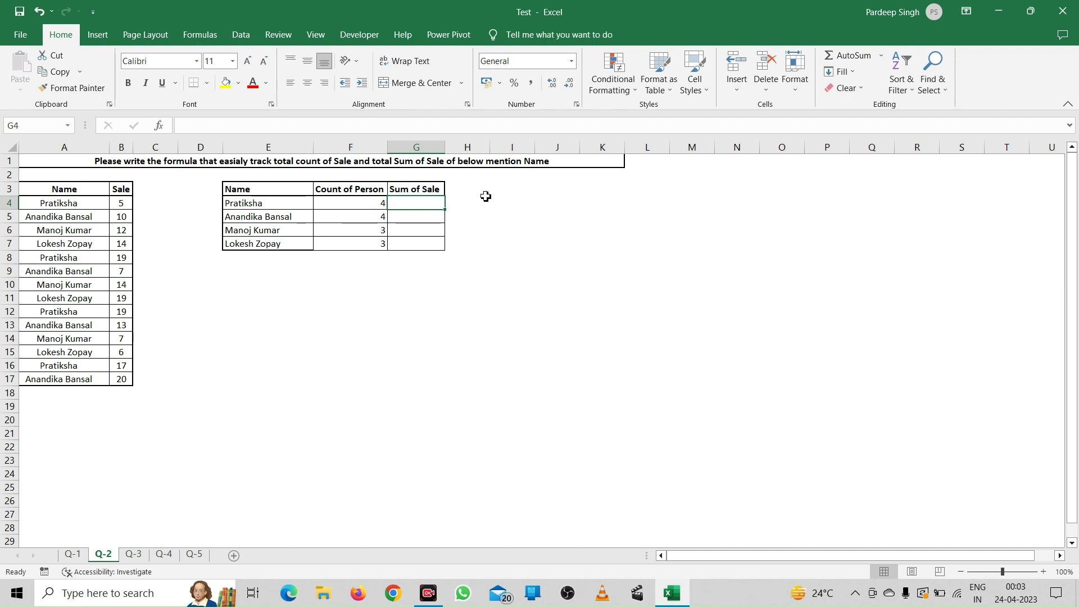
type("=")
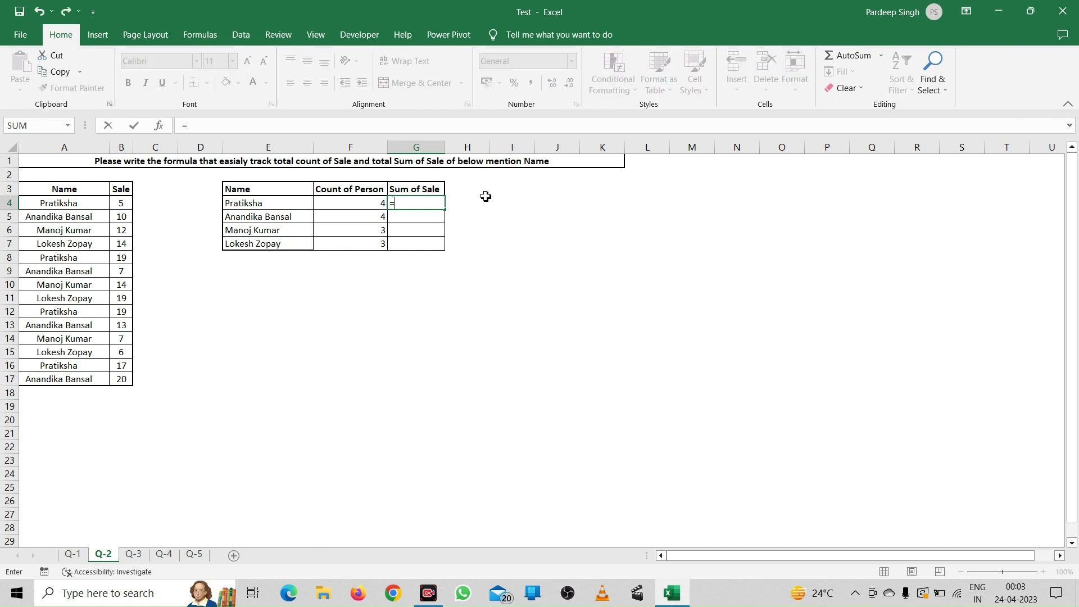
type("sumif")
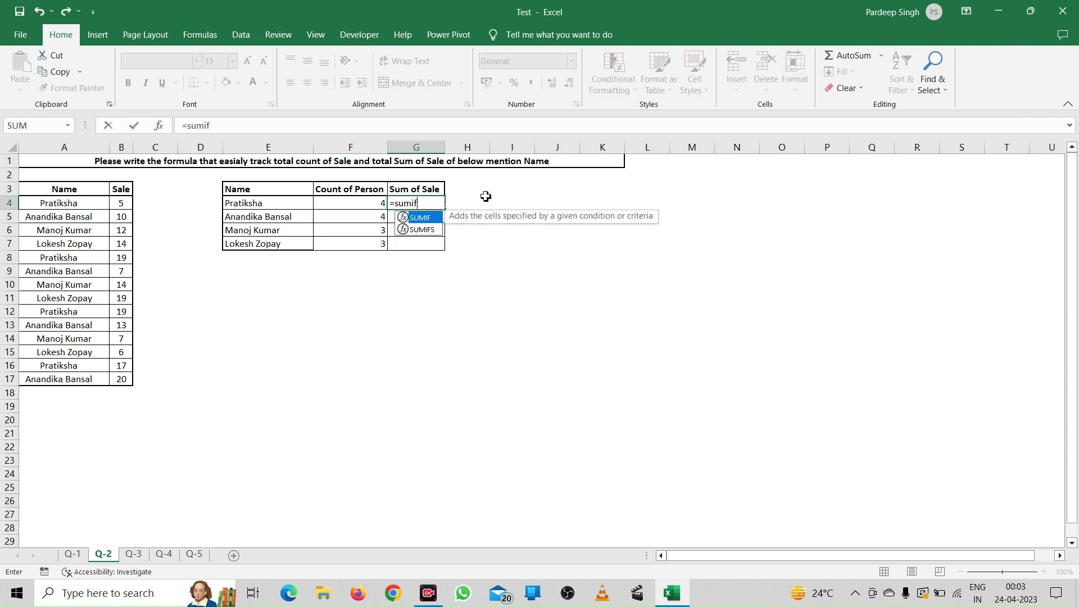
key("Tab")
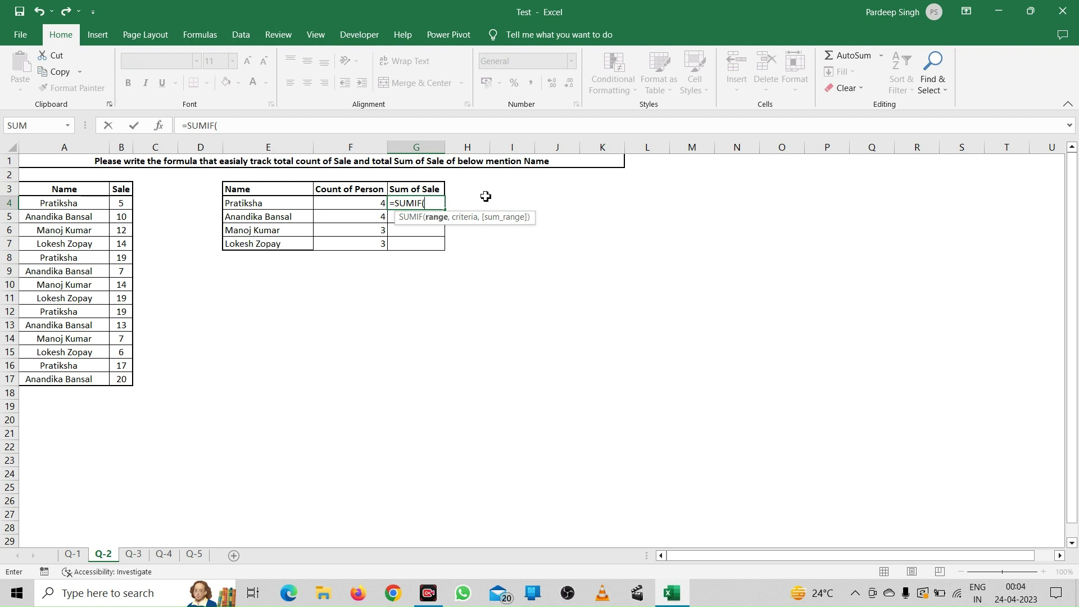
left_click(89, 204)
key("ctrl+shift+Down")
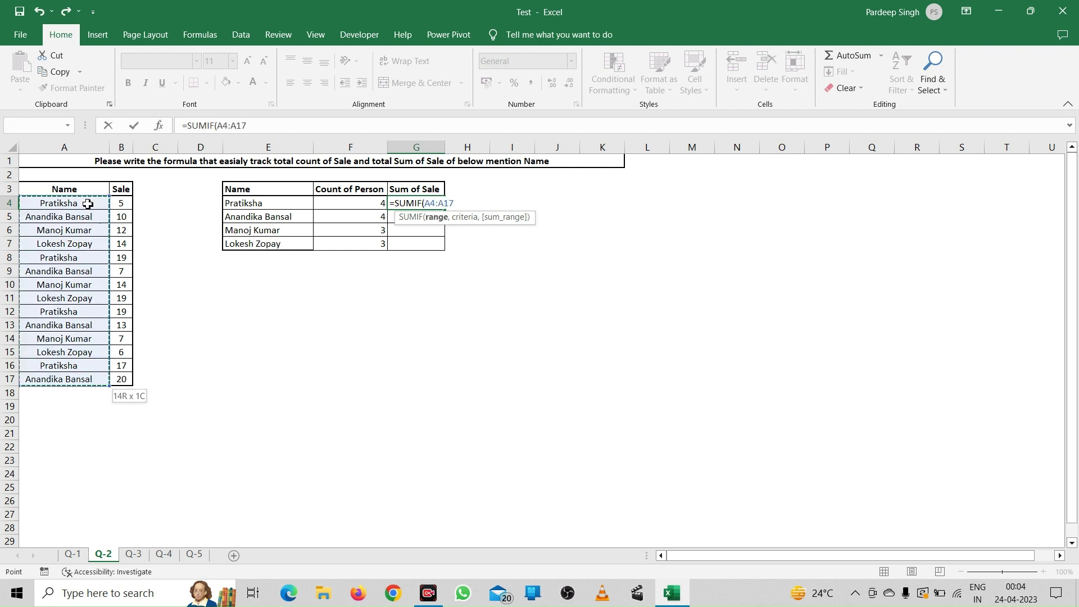
key("F4")
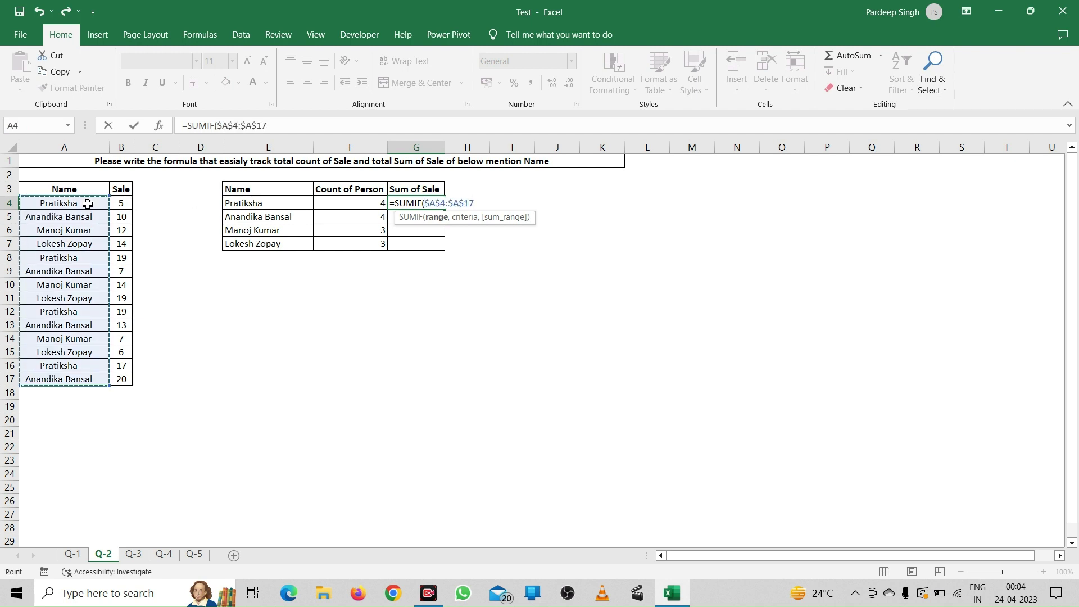
type(",")
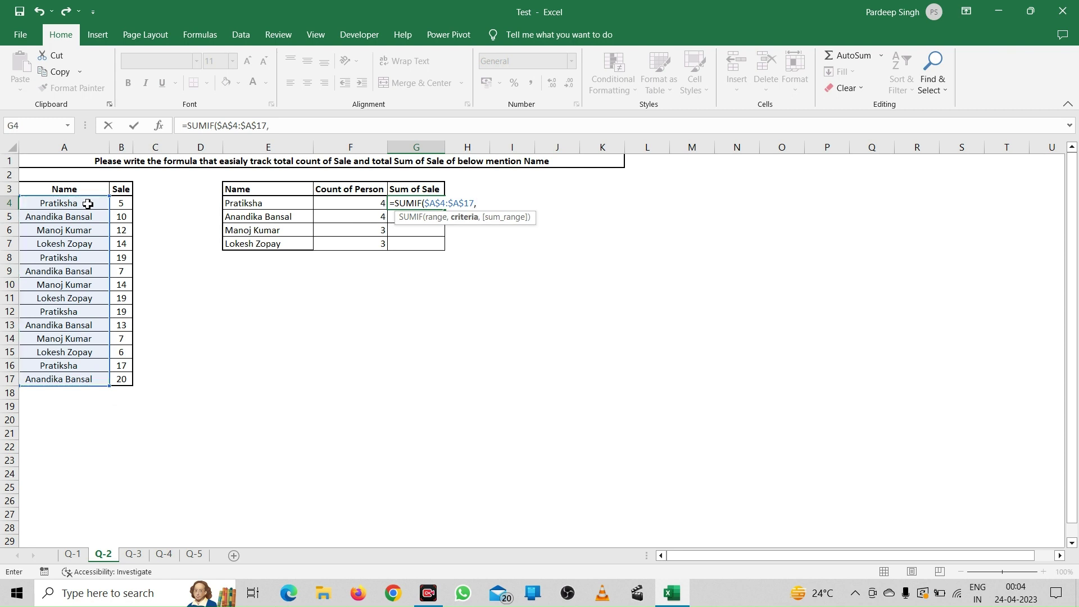
Step: Complete the G4 SUMIF formula with criterion E4 and the absolute sum range $B$4:$B$17
left_click(236, 203)
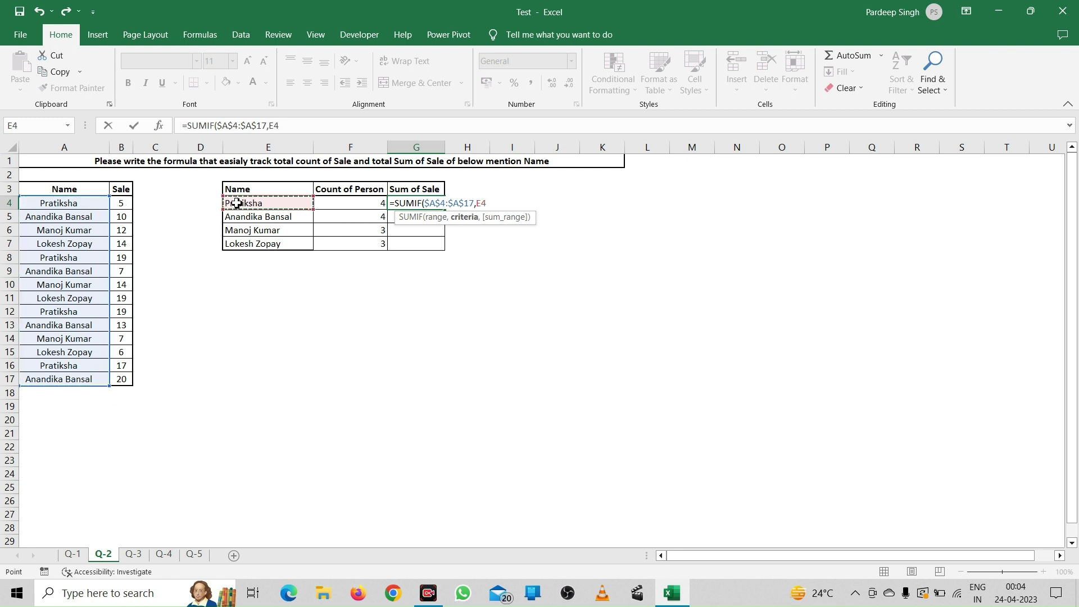
type(",")
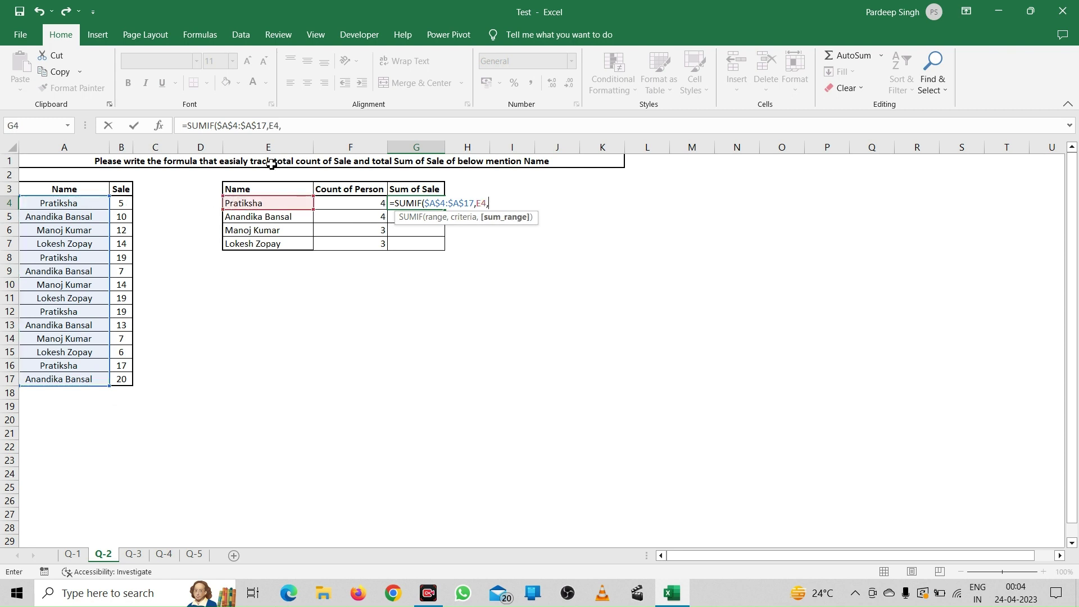
left_click(123, 204)
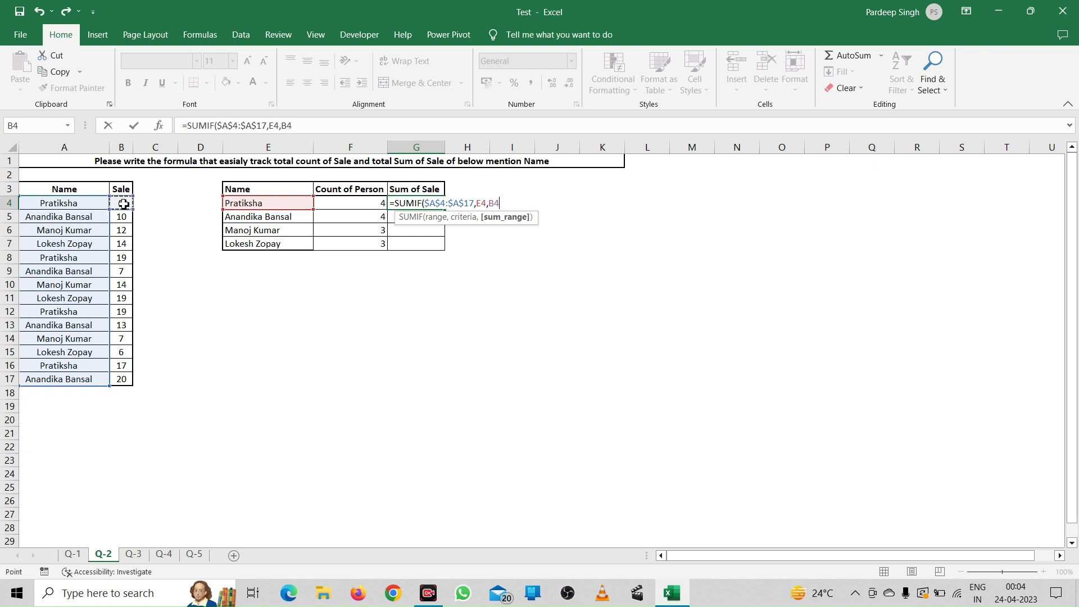
key("ctrl+shift+Down")
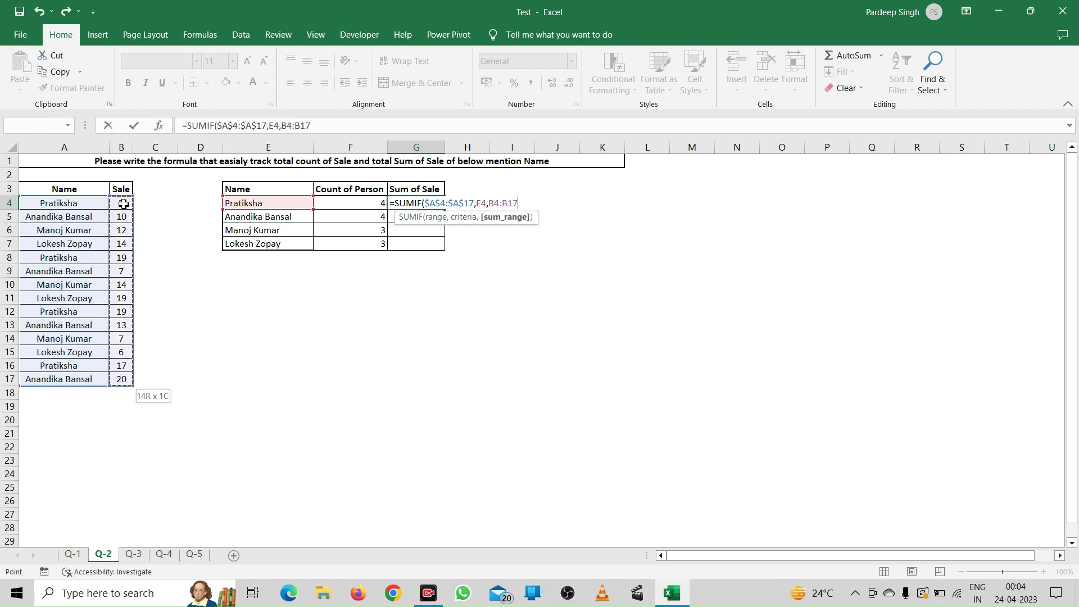
key("F4")
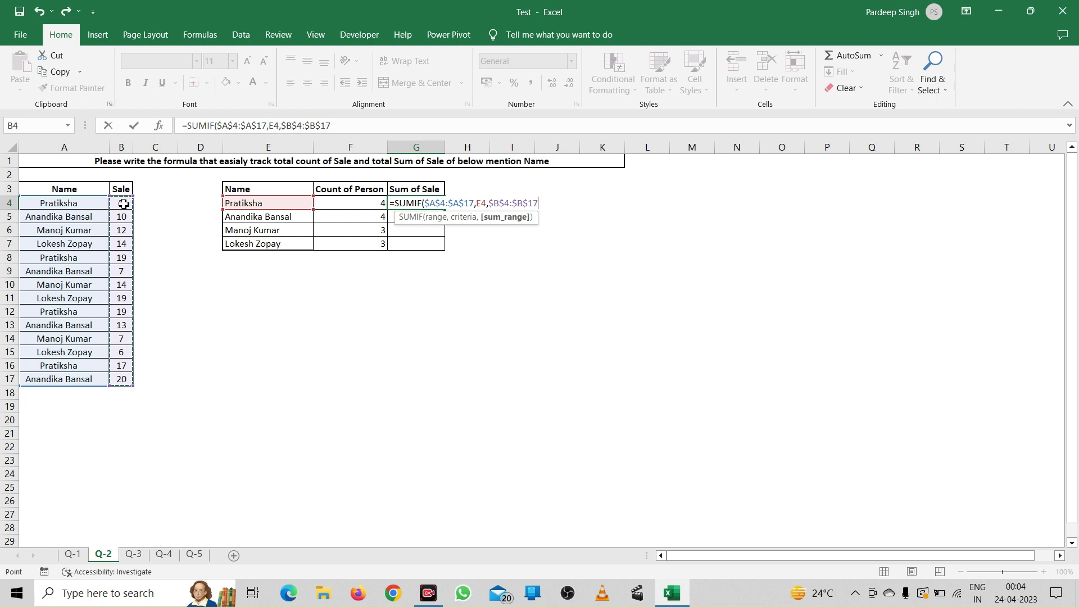
type(")")
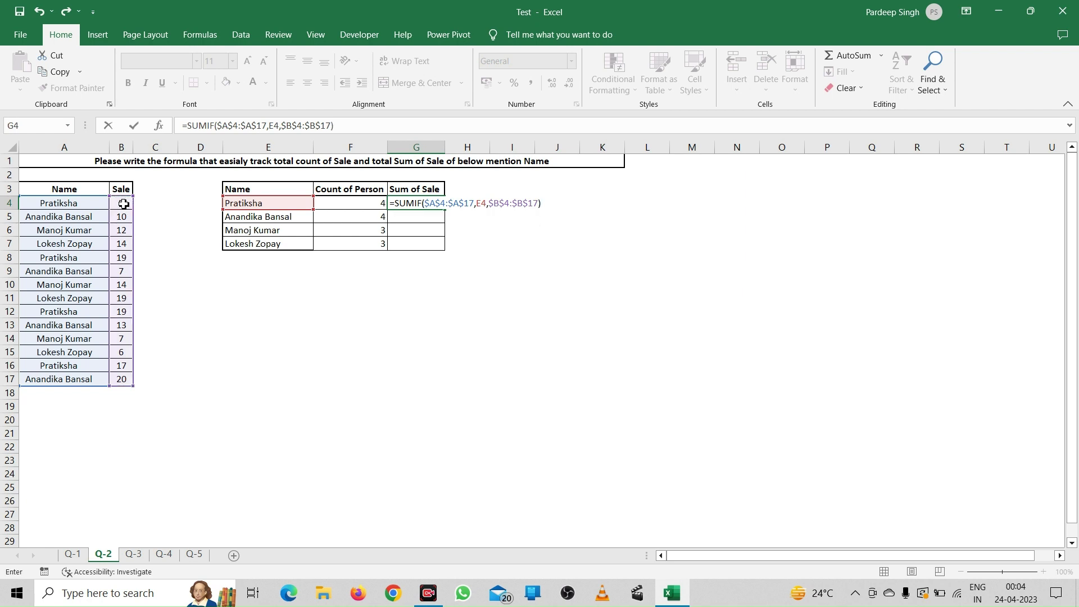
key("Return")
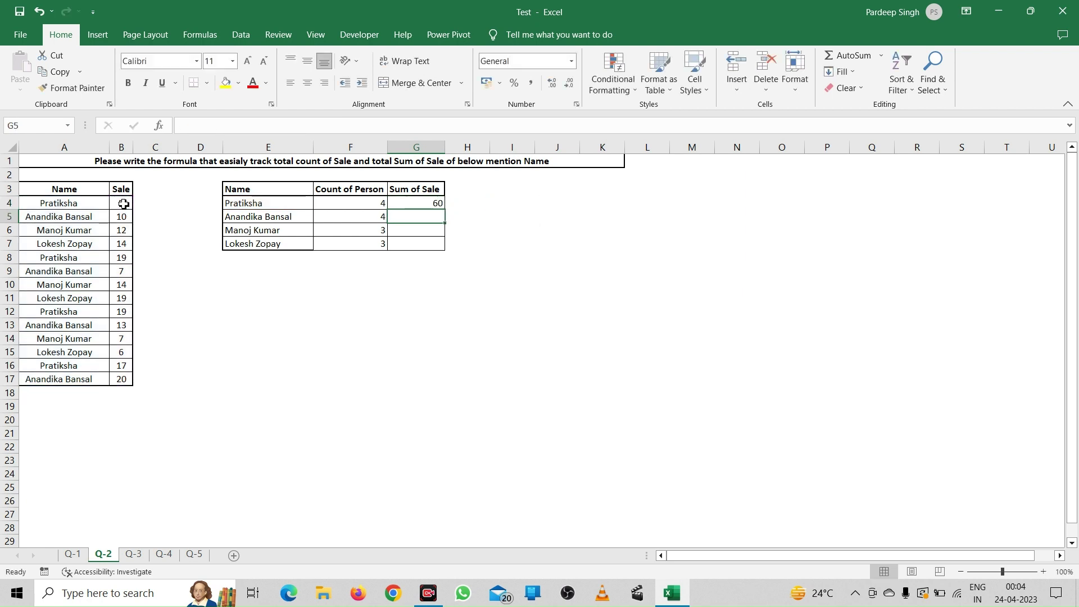
Step: Fill the sum formula from G4 down through G7 for all names in the summary table
key("Up")
key("shift+Down")
key("shift+Down")
key("shift+Down")
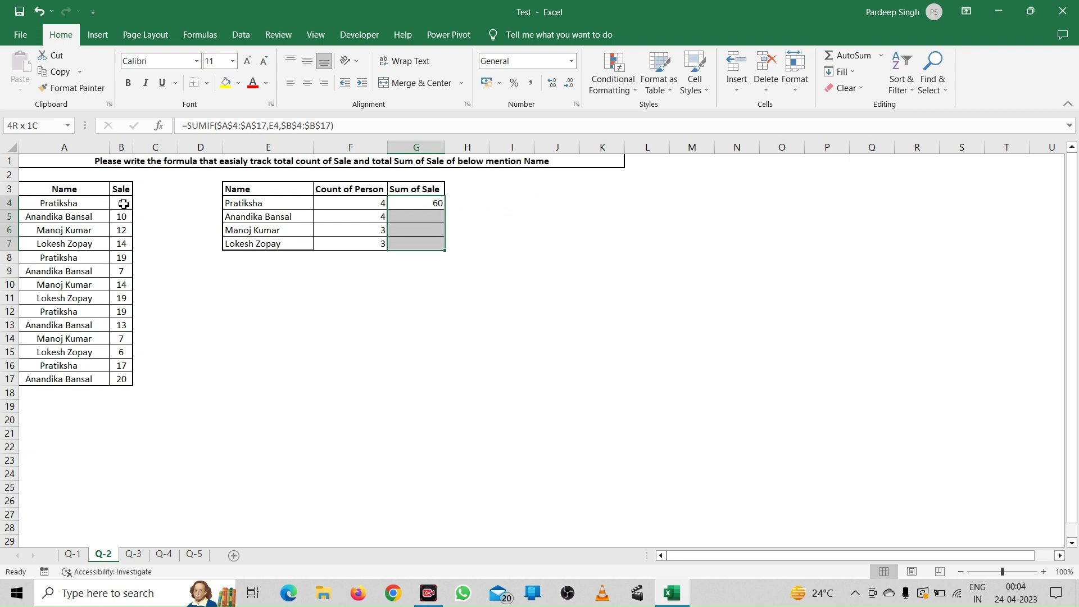
key("ctrl+d")
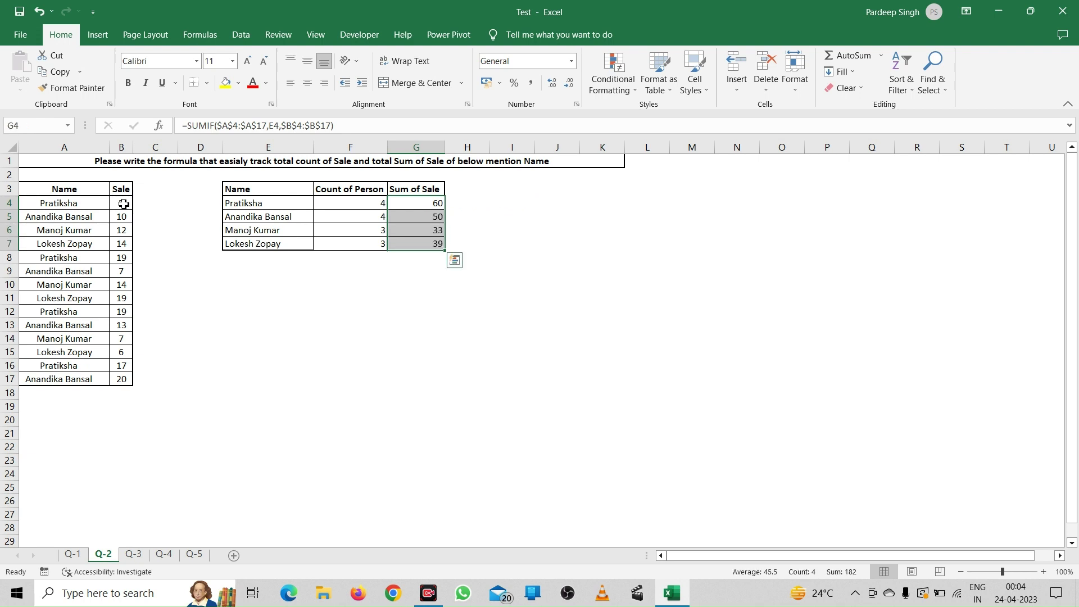
Step: Review the sum formula in G4 and open the Q-3 sheet
left_click(416, 203)
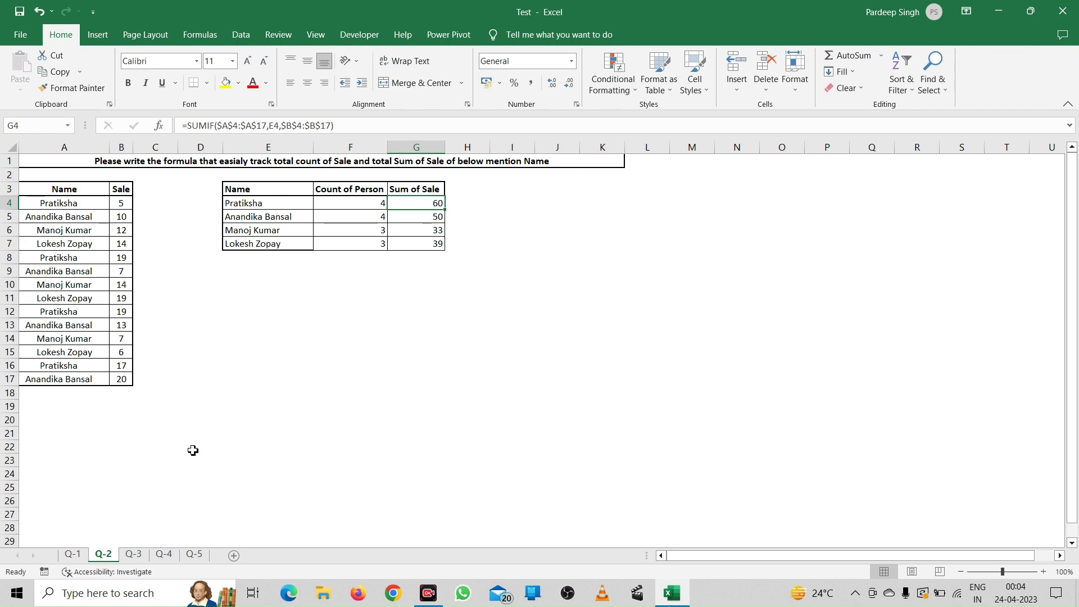
left_click(140, 561)
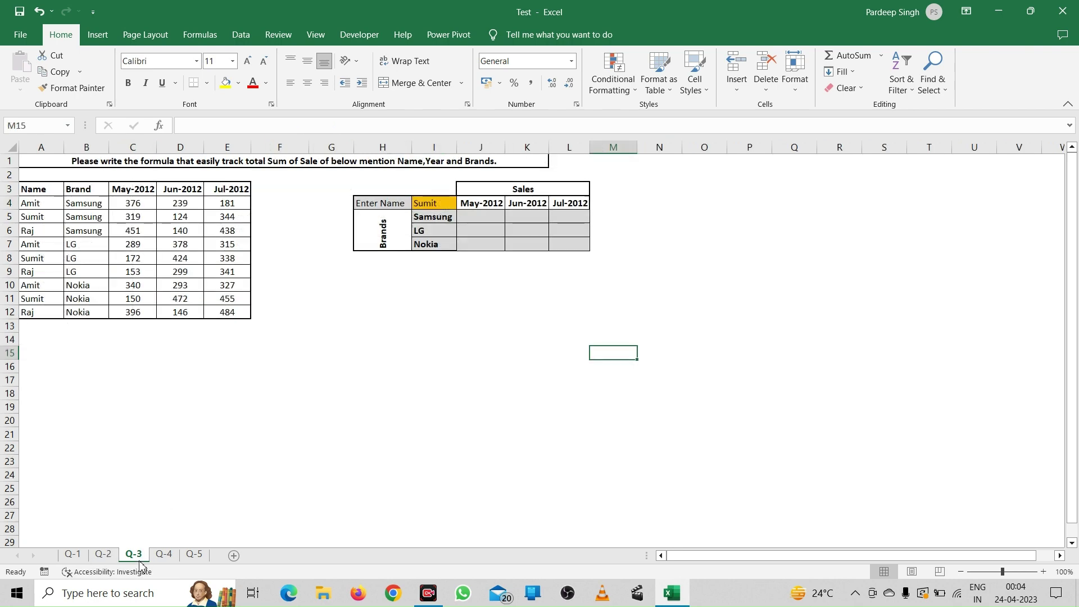
Step: Examine the monthly sales data and the name choices offered in I4 on the Q-3 sheet
left_click(451, 282)
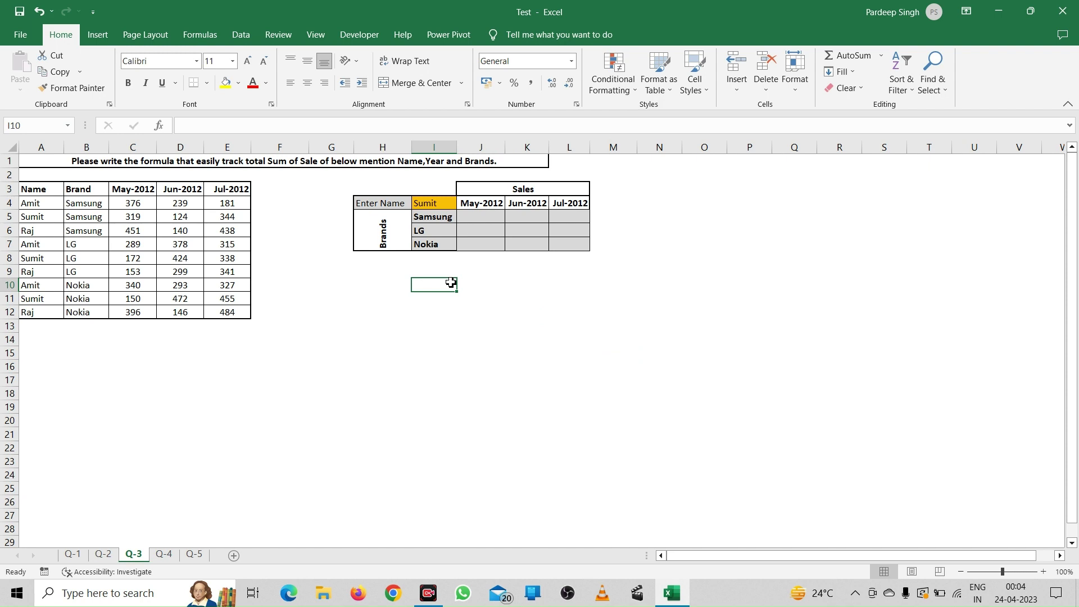
left_click(133, 205)
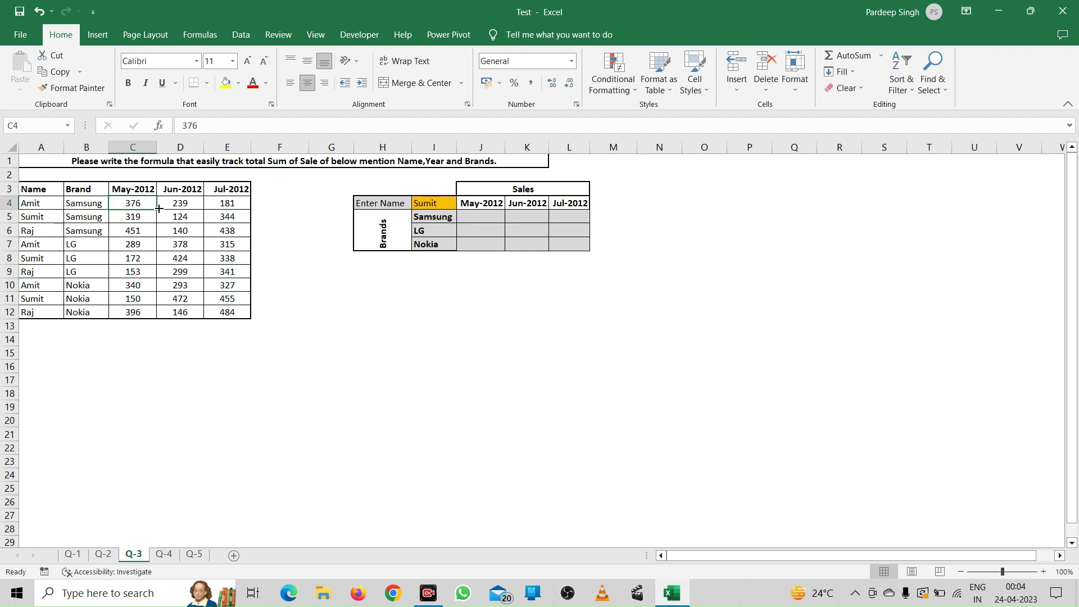
left_click(176, 208)
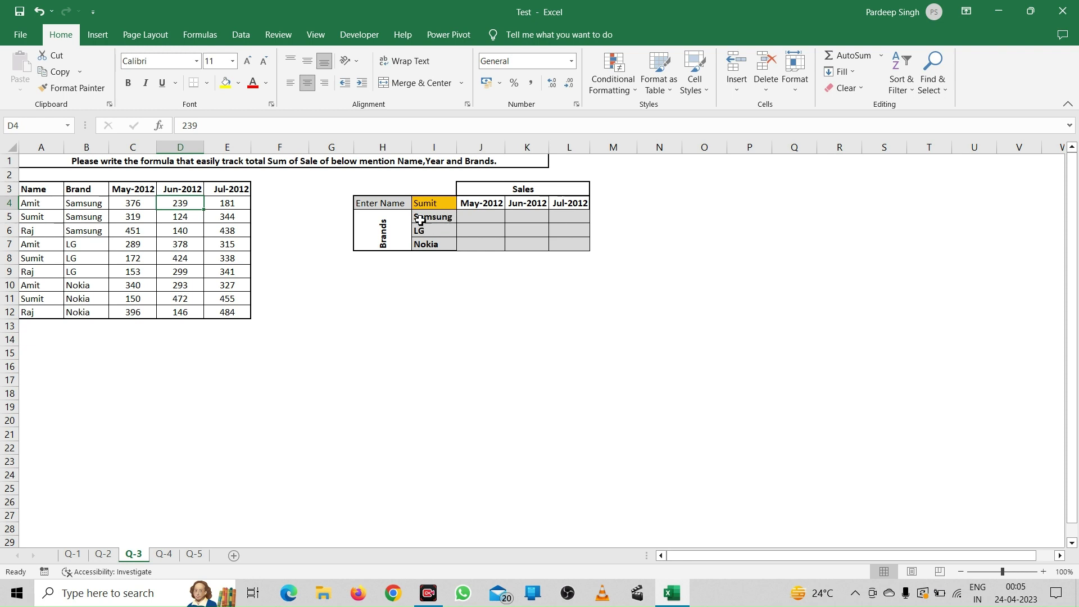
left_click(427, 206)
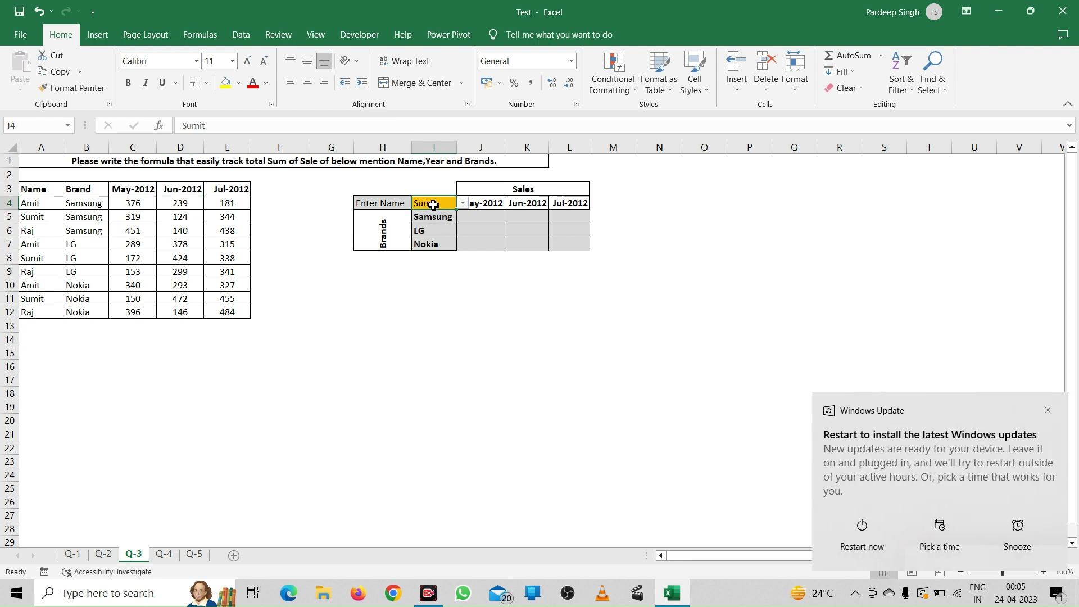
left_click(462, 207)
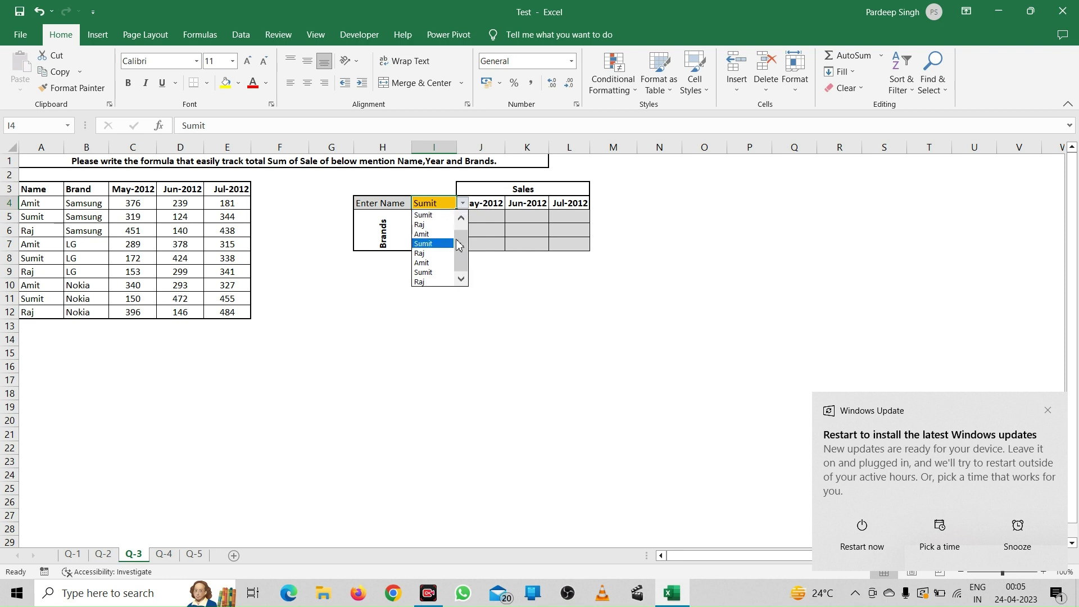
left_click(462, 218)
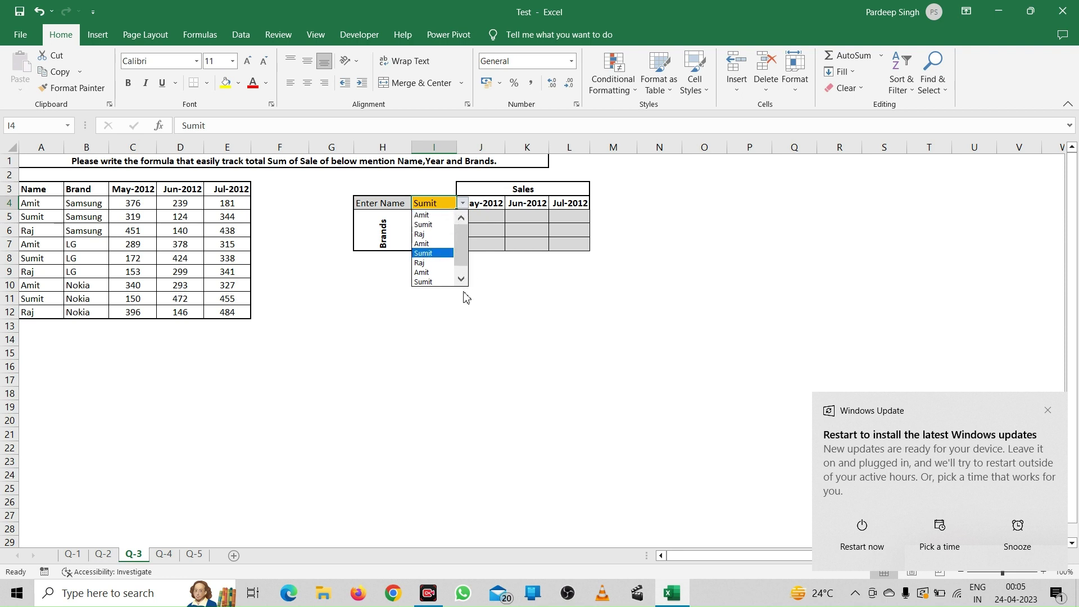
key("Escape")
Step: Dismiss the Windows Update notification and start a SUMIFS formula in J5, the Samsung May-2012 cell
left_click(485, 219)
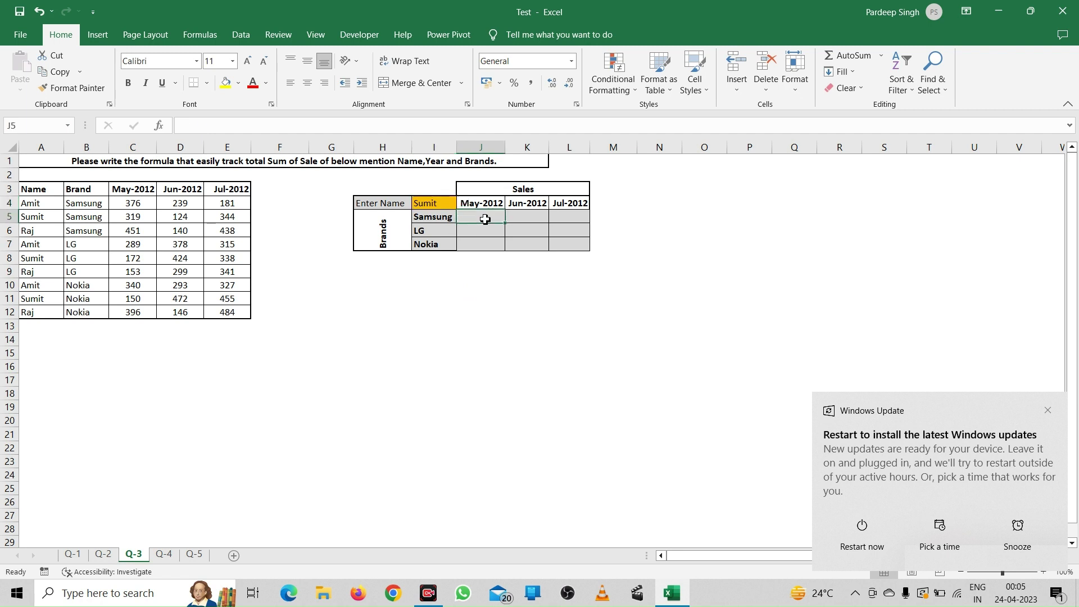
left_click(1048, 411)
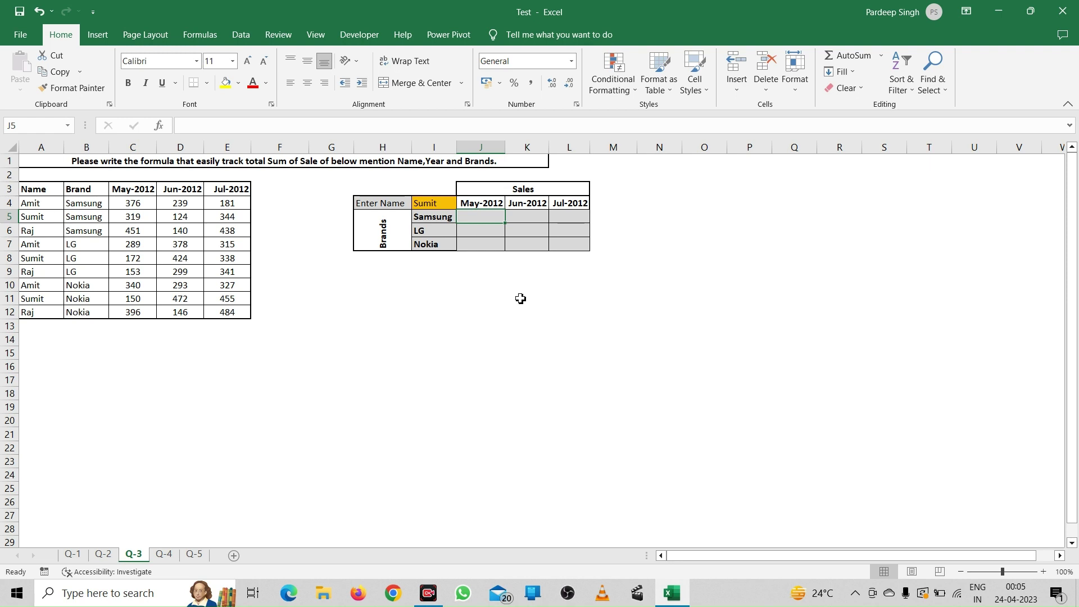
type("=su")
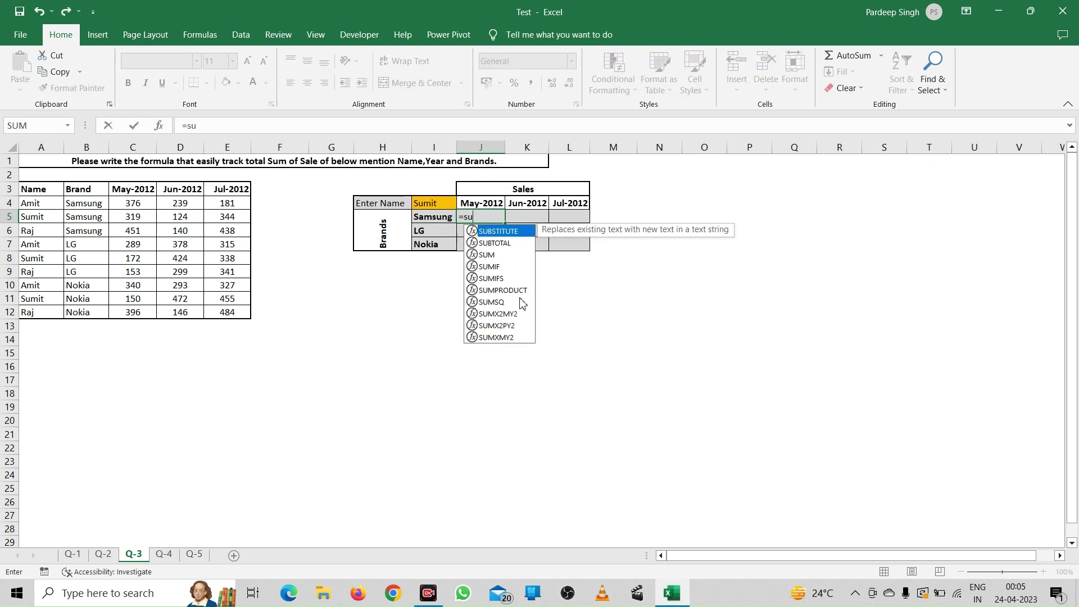
type("mifs")
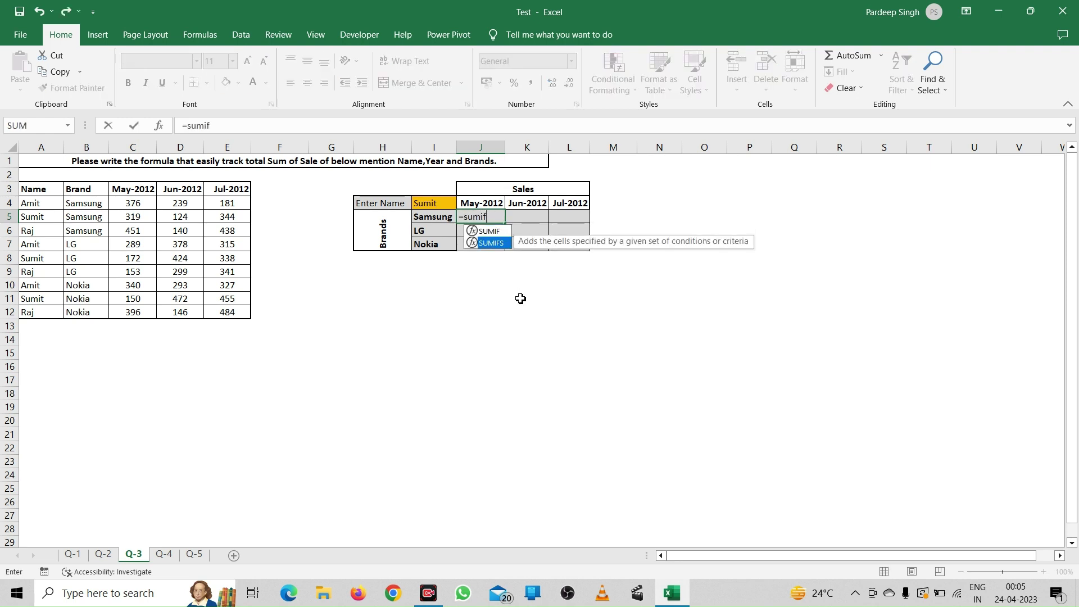
key("Tab")
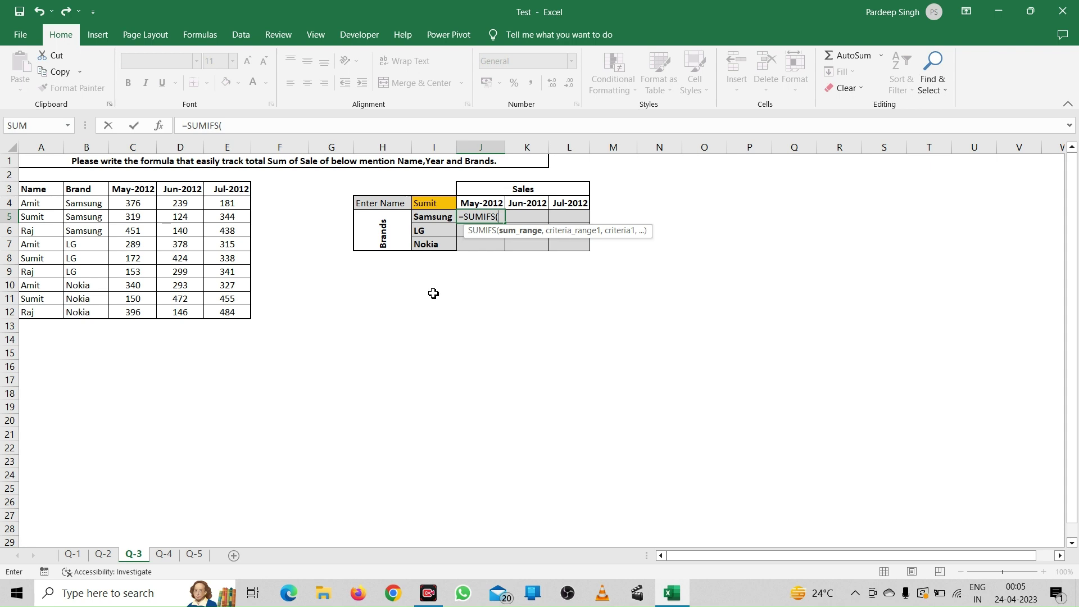
mouse_move(141, 208)
left_mouse_down()
mouse_move(207, 248)
mouse_move(250, 301)
mouse_move(225, 234)
mouse_move(142, 211)
mouse_move(144, 309)
mouse_move(143, 204)
left_mouse_up()
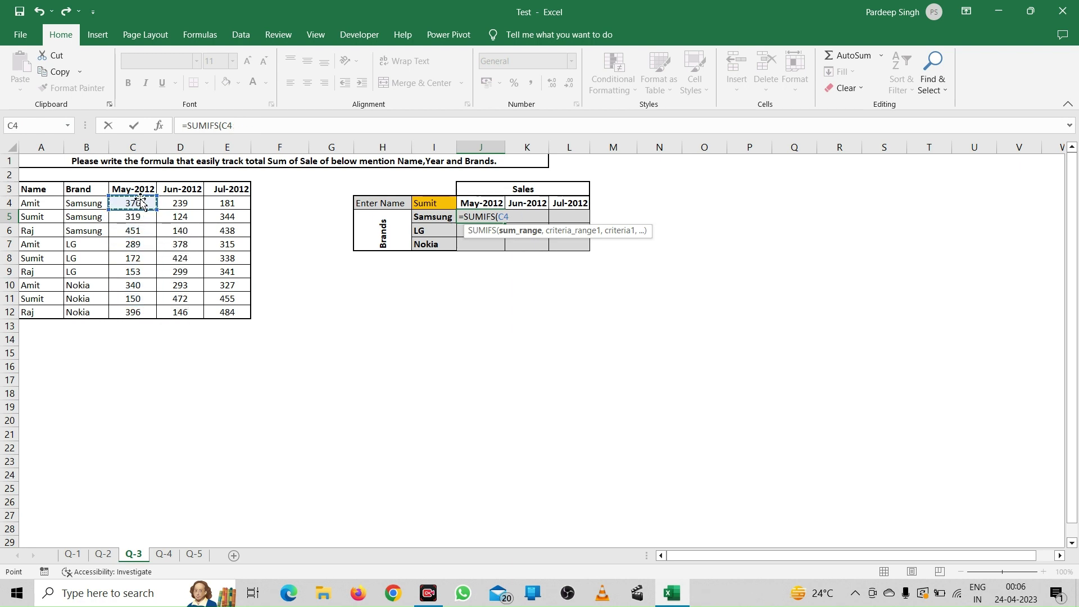
key("BackSpace")
key("BackSpace")
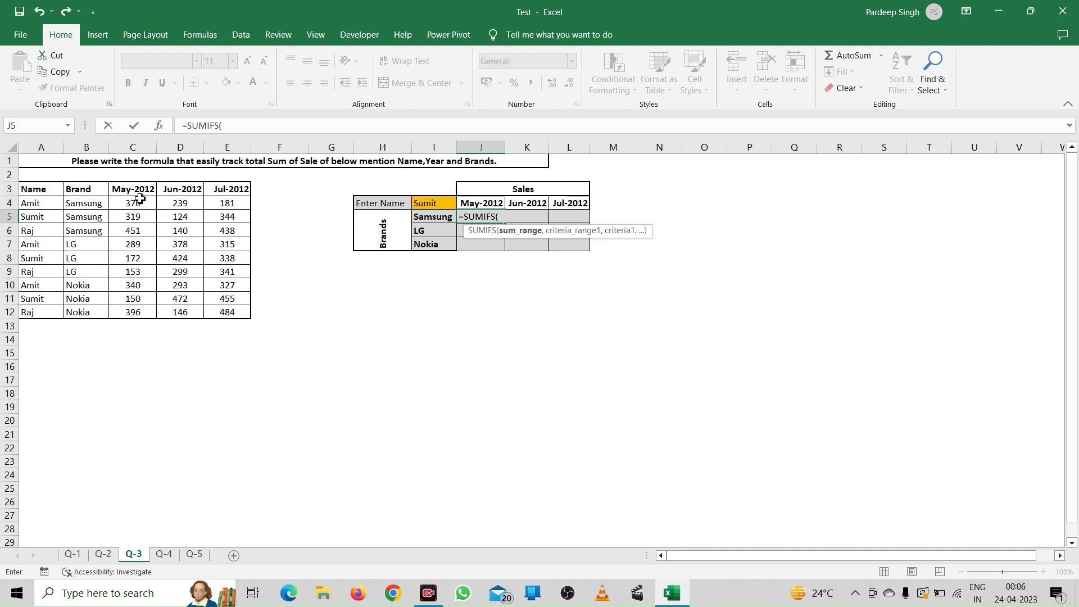
Step: Nest INDEX as the SUMIFS sum range, with the absolute array $C$4:$E$12 and an empty row number
type("ind")
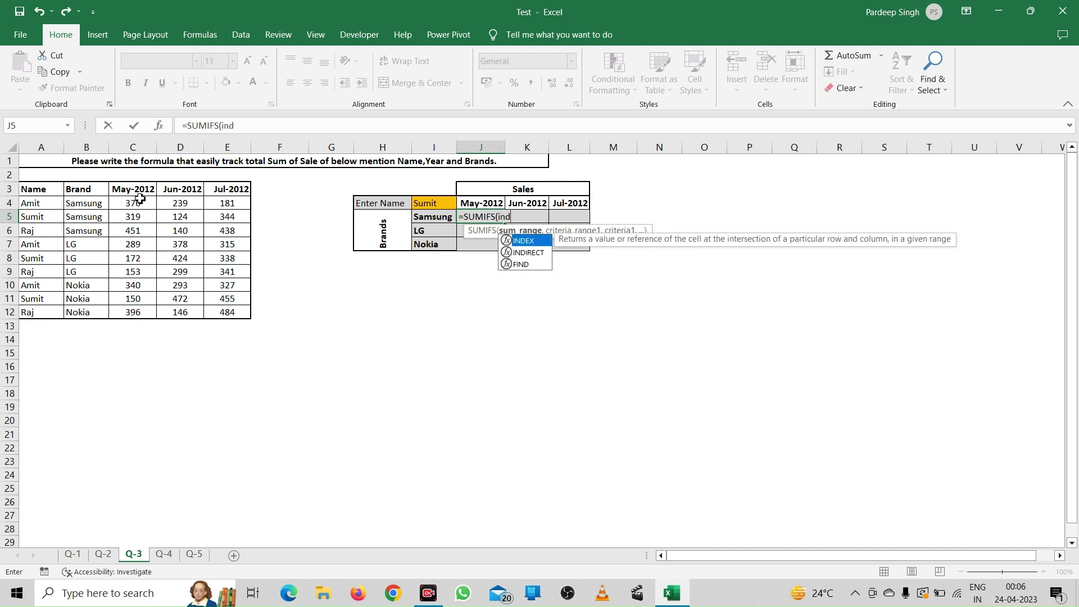
key("Tab")
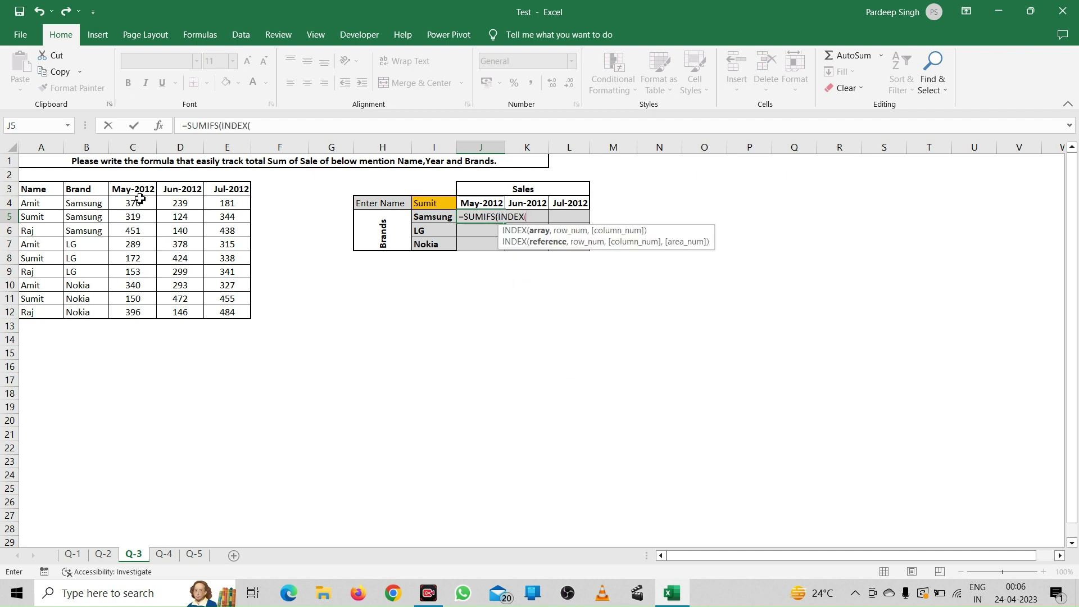
left_click(136, 206)
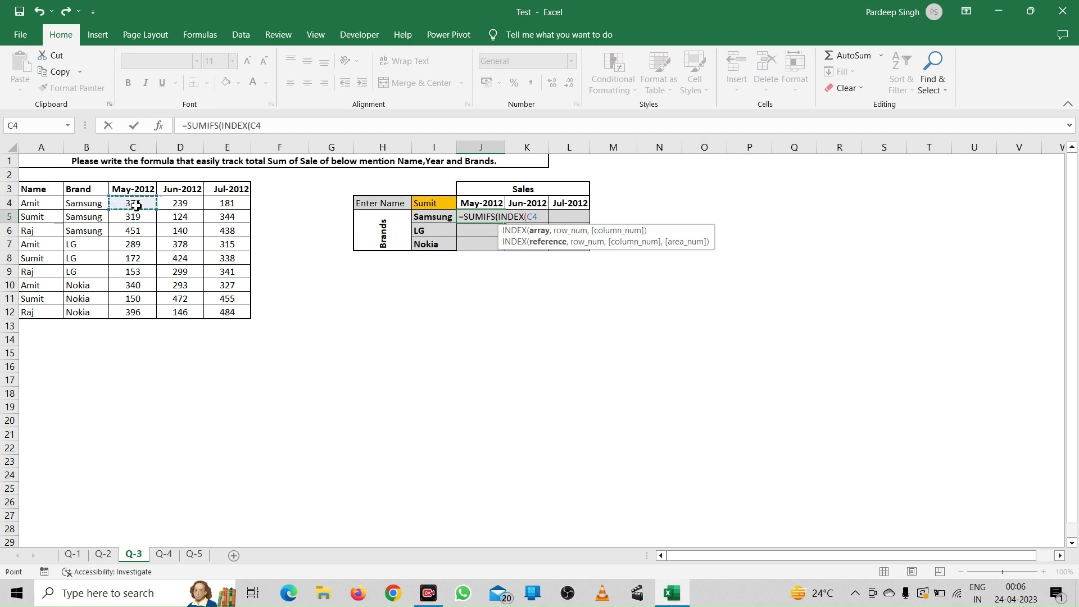
left_click_drag(136, 205, 236, 270)
key("shift+Down")
key("shift+Down")
key("shift+Down")
key("shift+Down")
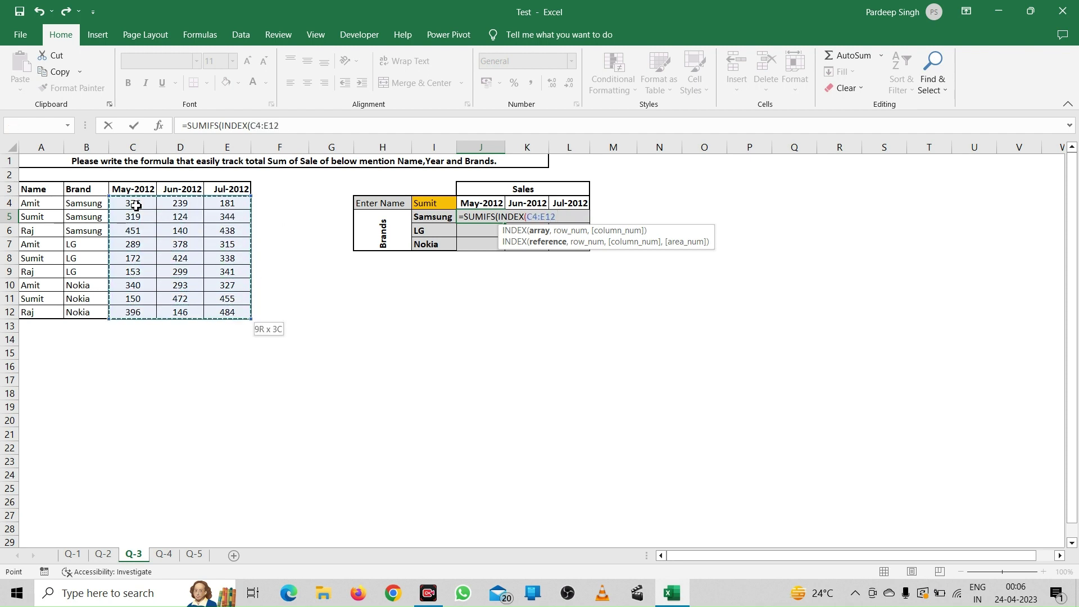
key("F4")
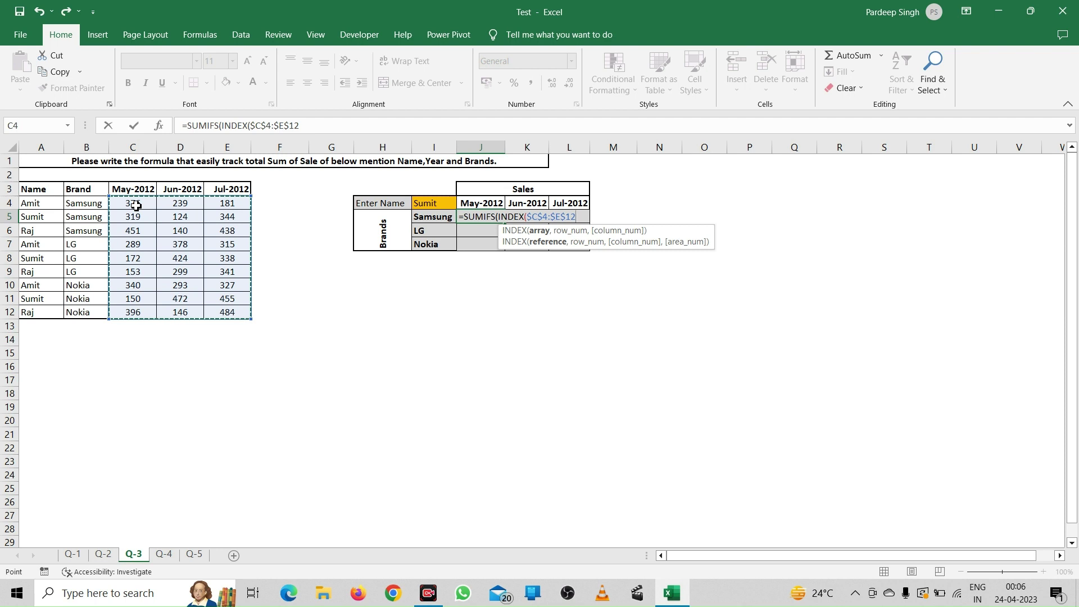
type(",")
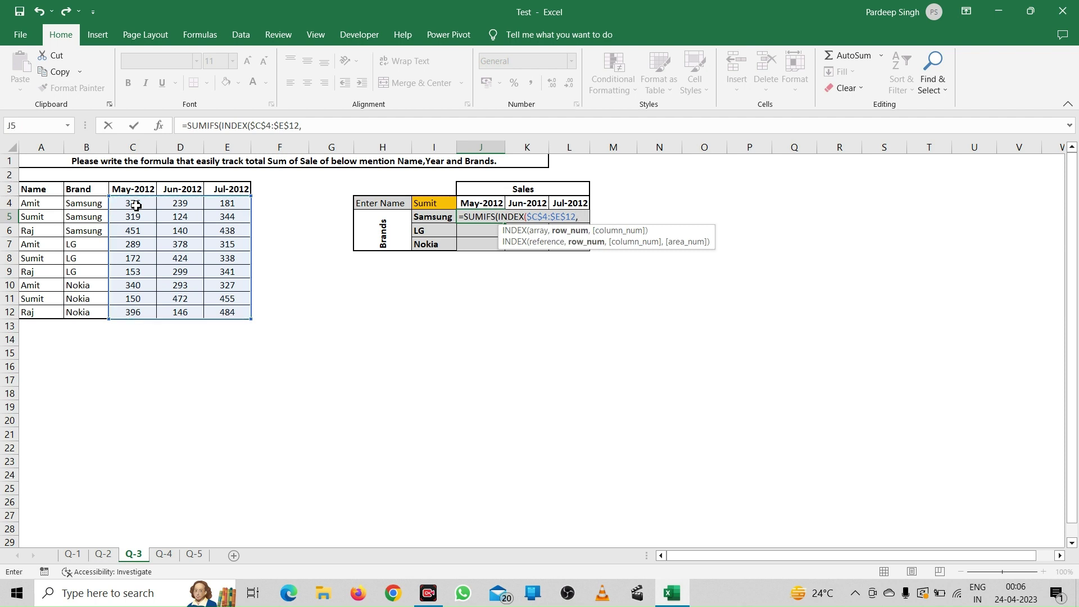
type(",")
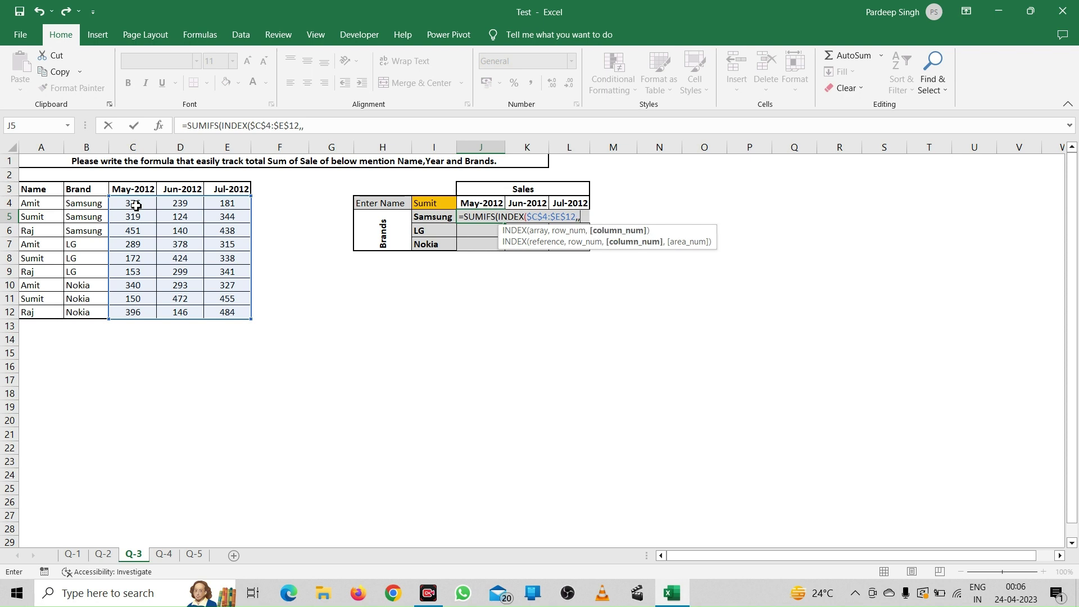
Step: Add a MATCH function as the INDEX column number, with the row-locked month header J$4 as lookup value
type("mat")
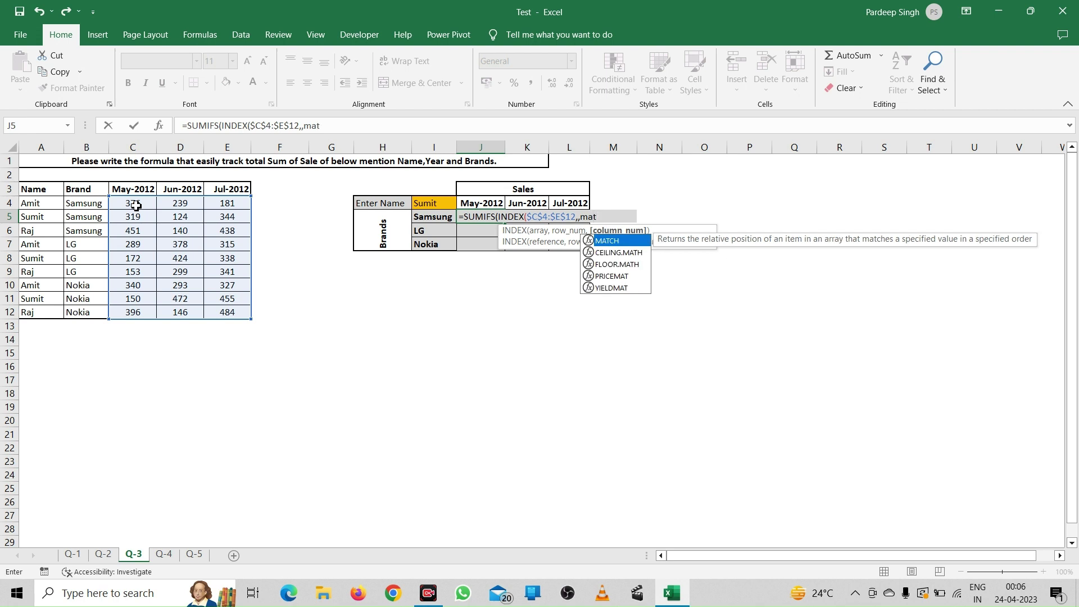
key("Tab")
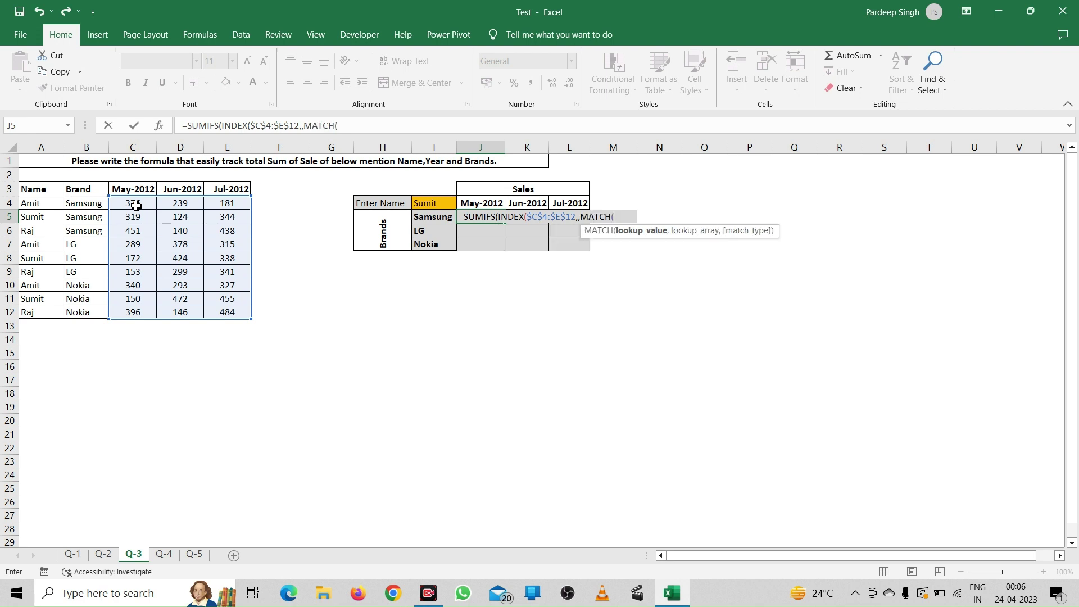
key("Up")
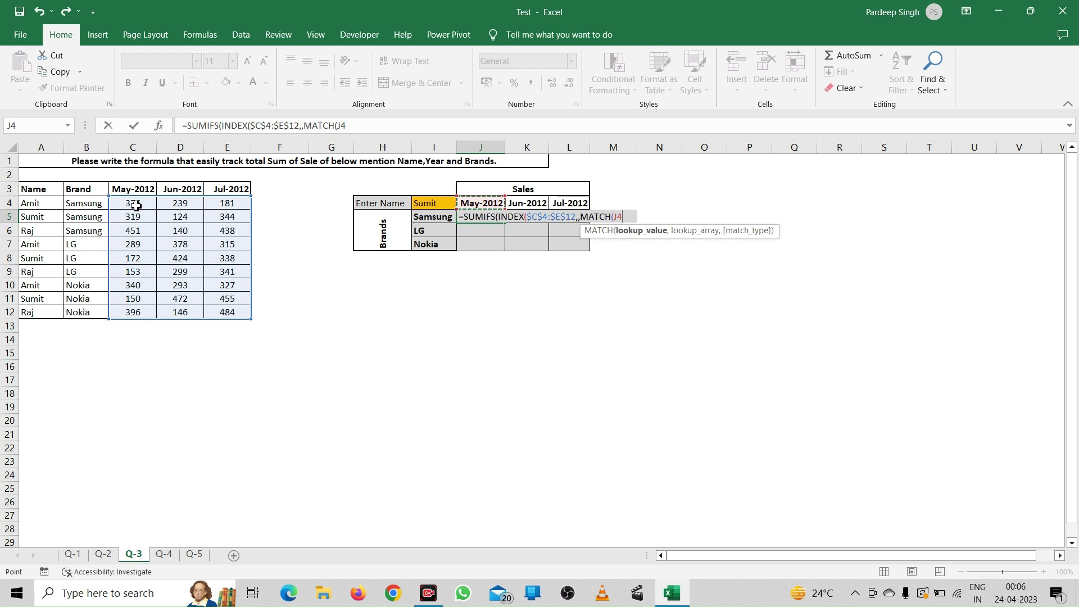
key("F4")
key("F4")
type(",")
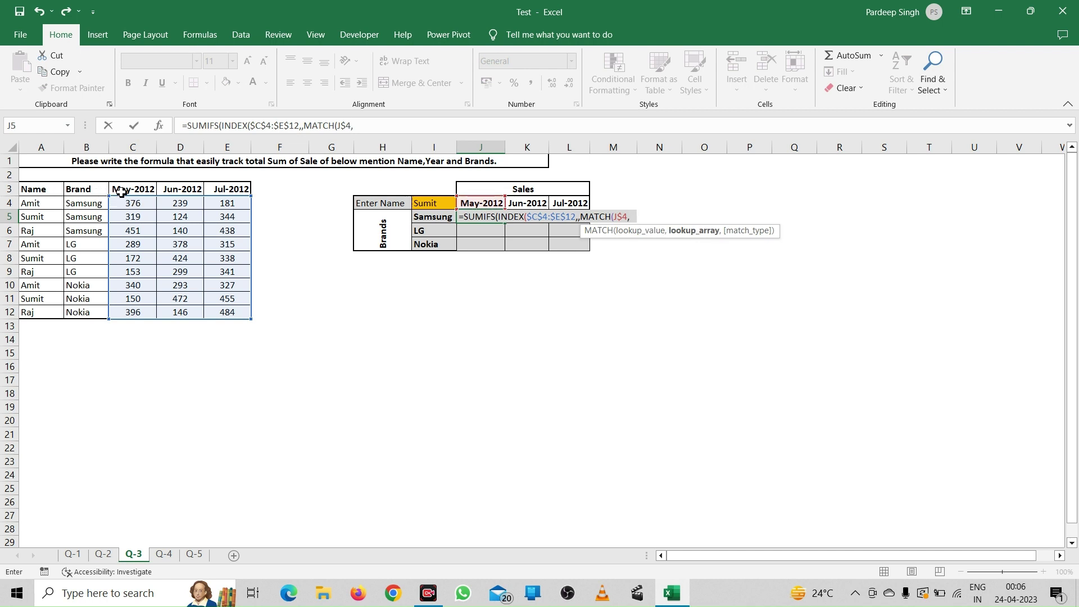
Step: Complete the MATCH with lookup array $C$3:$E$3 and exact match type 0, and close the INDEX sum range
left_click(122, 192)
key("shift+Right")
key("shift+Right")
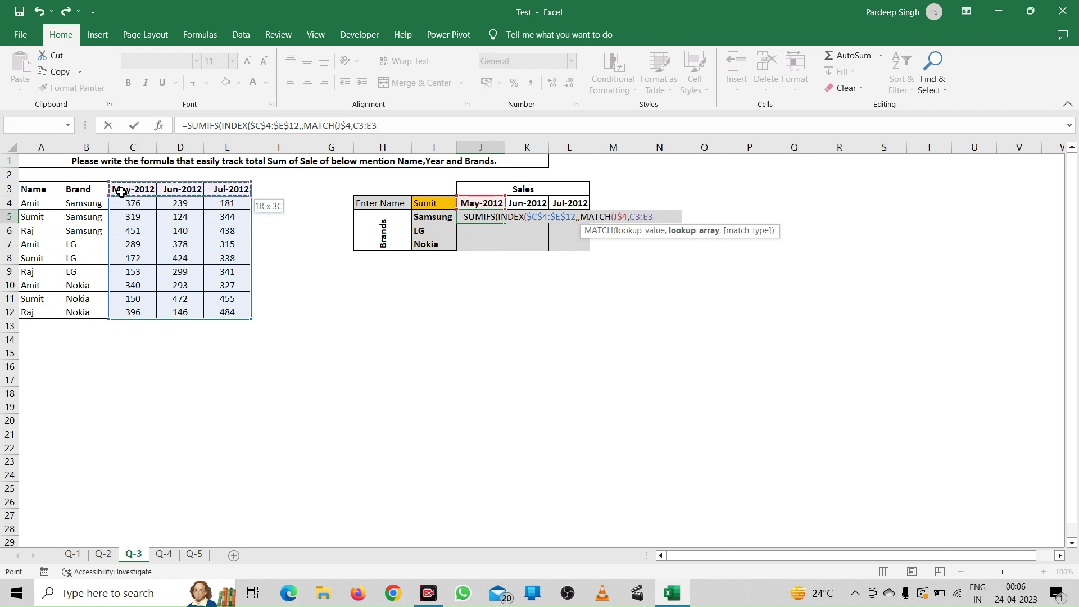
key("F4")
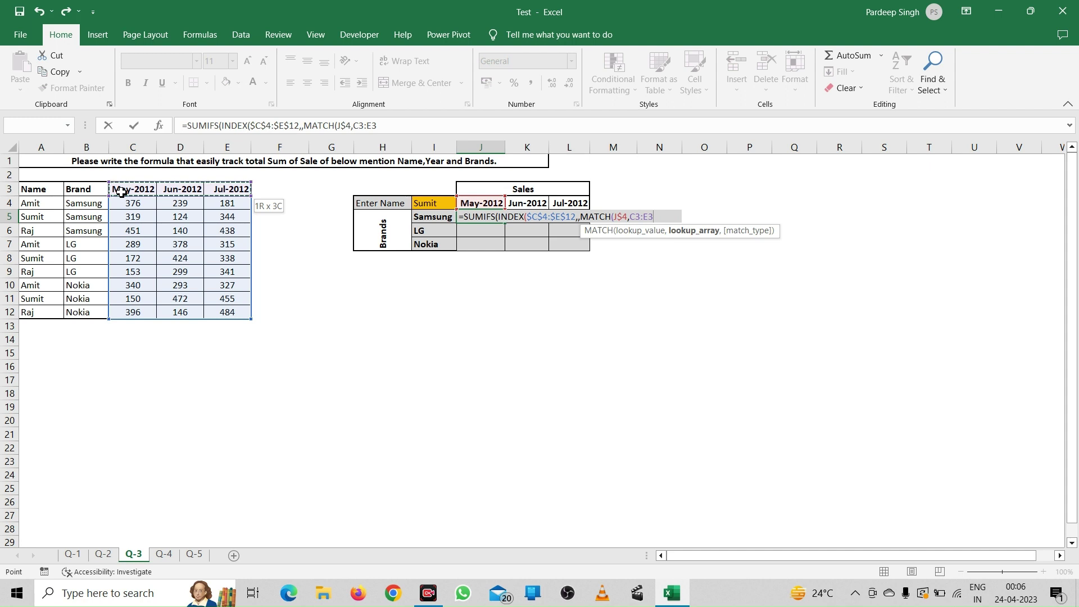
type(",")
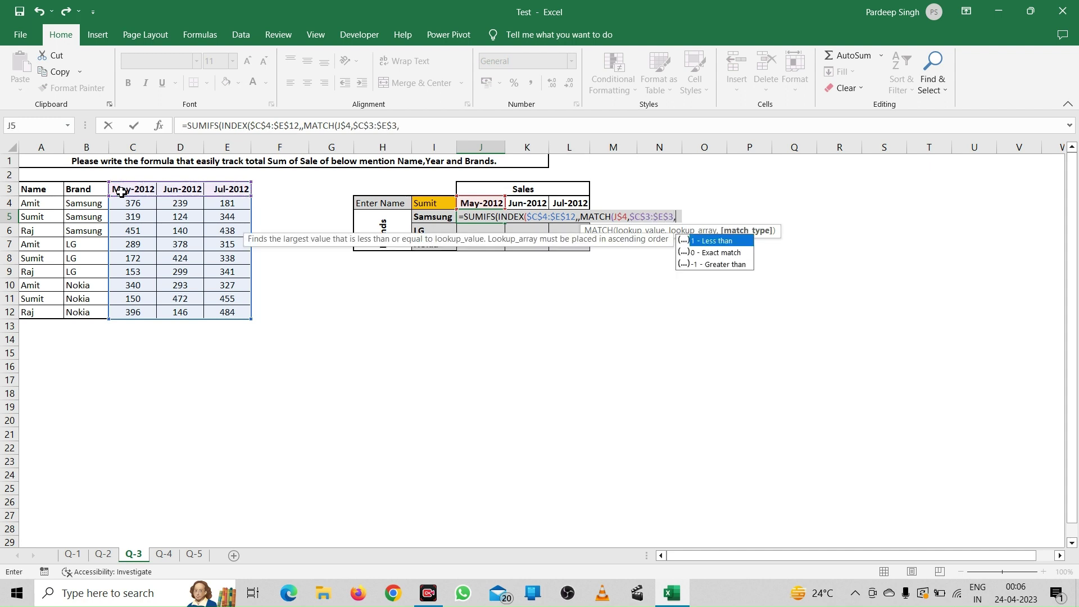
type("0")
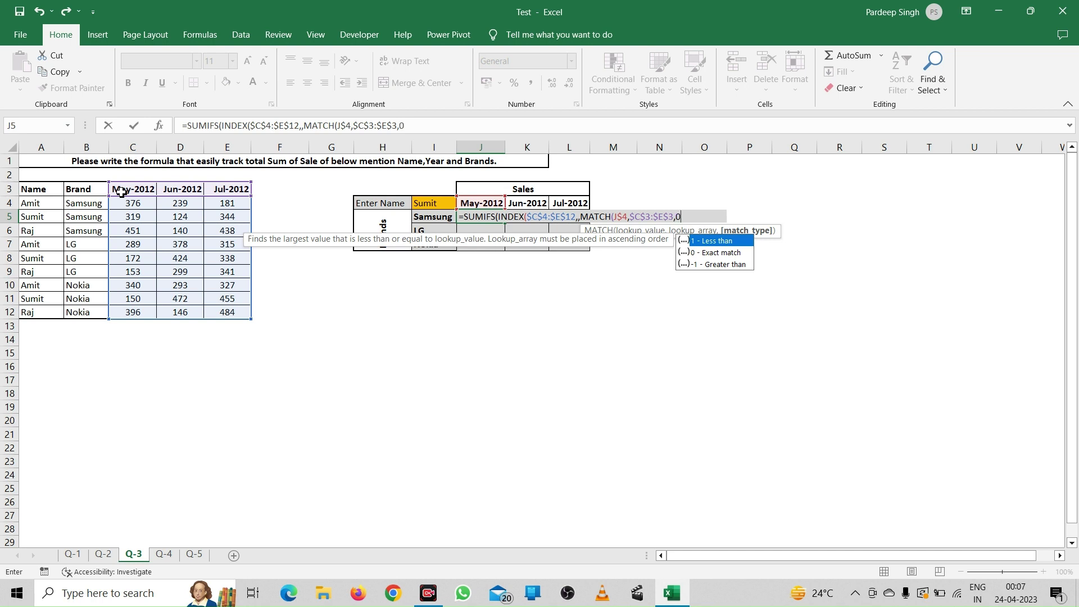
type(")")
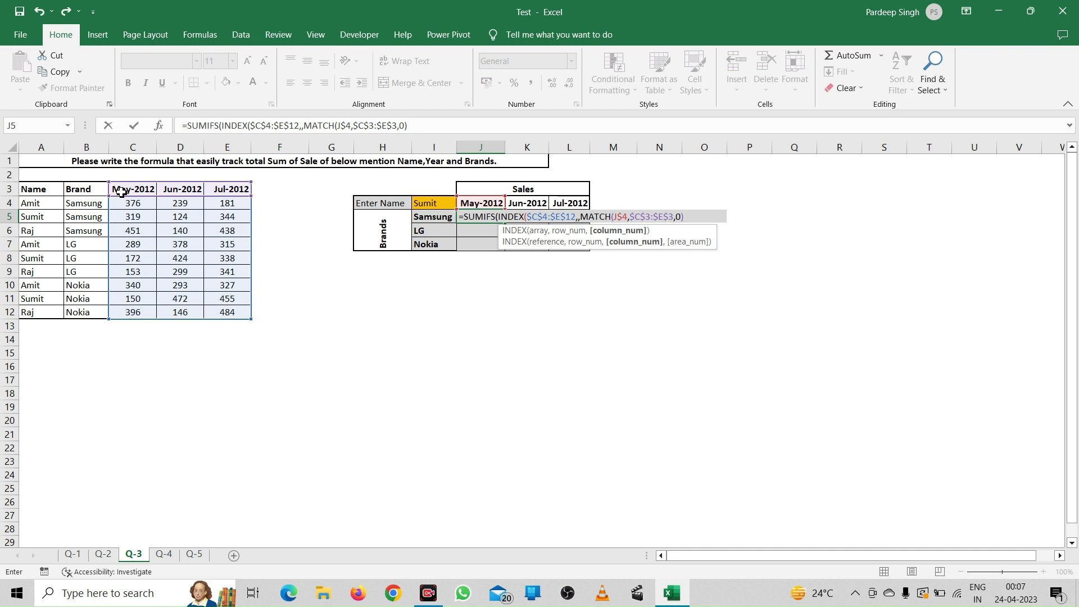
type(")")
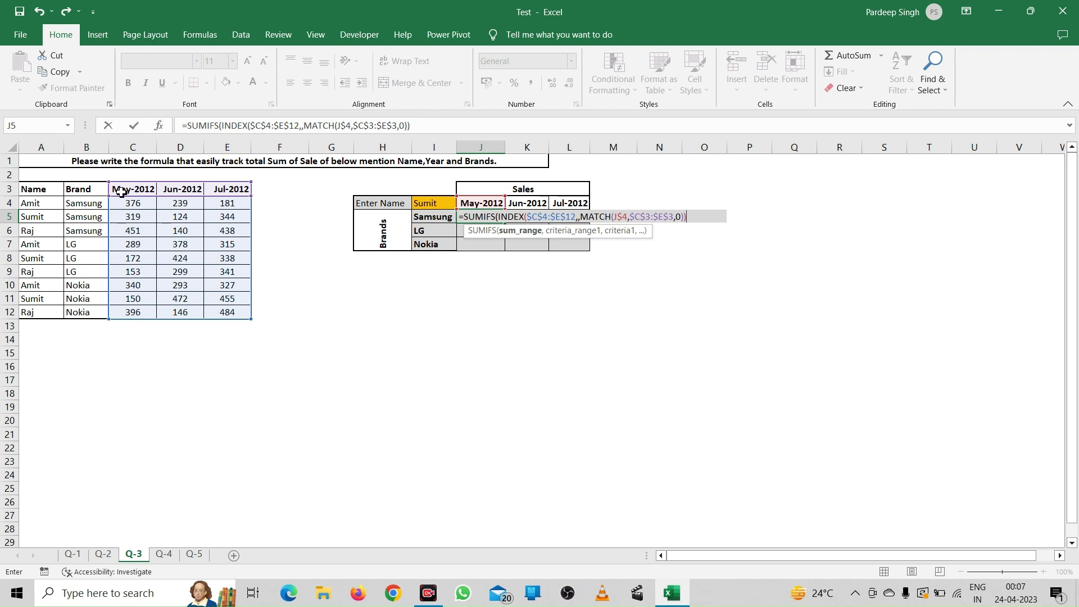
type(",")
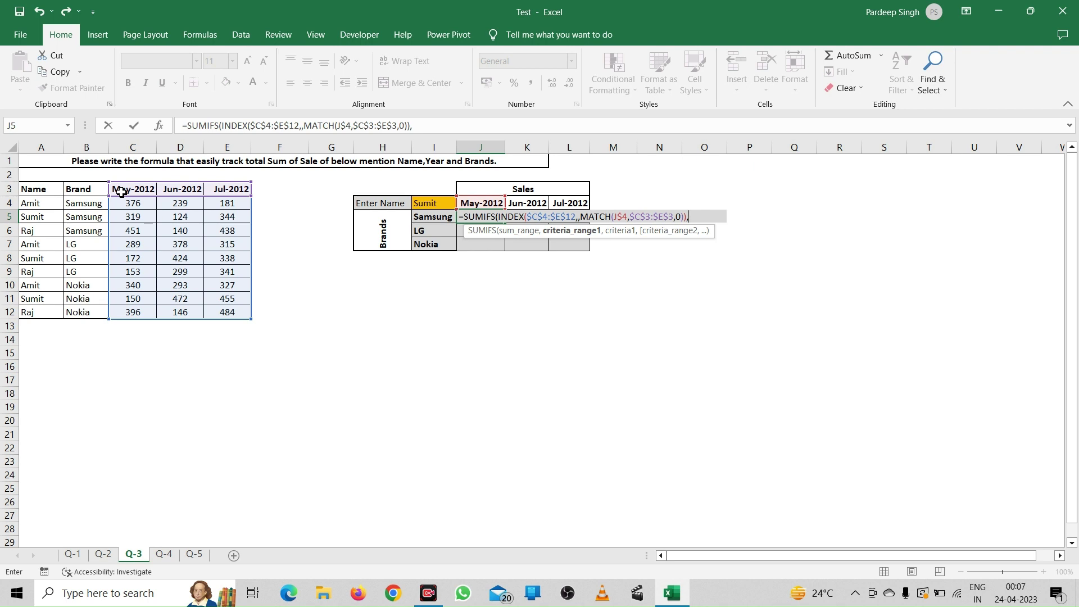
Step: Set the absolute name range $A$4:$A$12 as the first criteria range of the SUMIFS formula
left_click(45, 203)
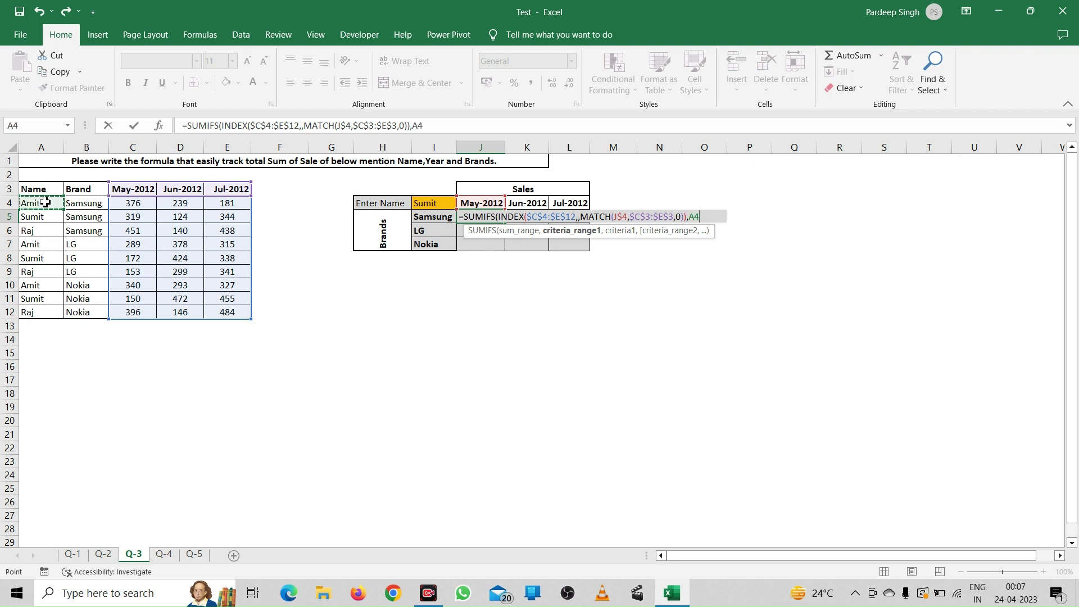
key("shift+Down")
key("shift+Down")
key("shift+Down")
key("shift+Down")
key("shift+Down")
key("shift+Down")
key("shift+Down")
key("shift+Down")
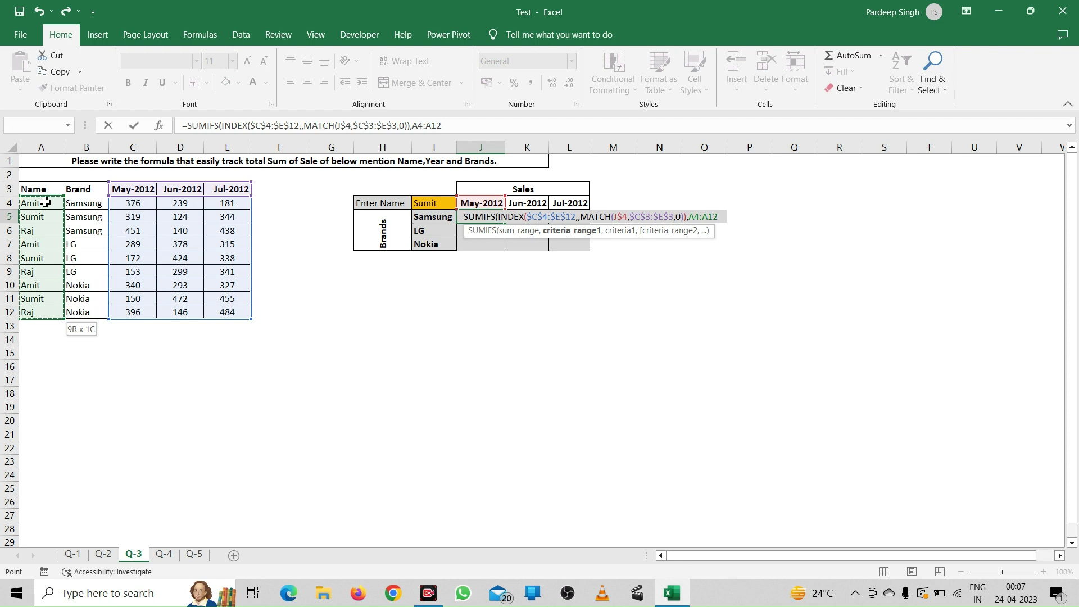
key("F4")
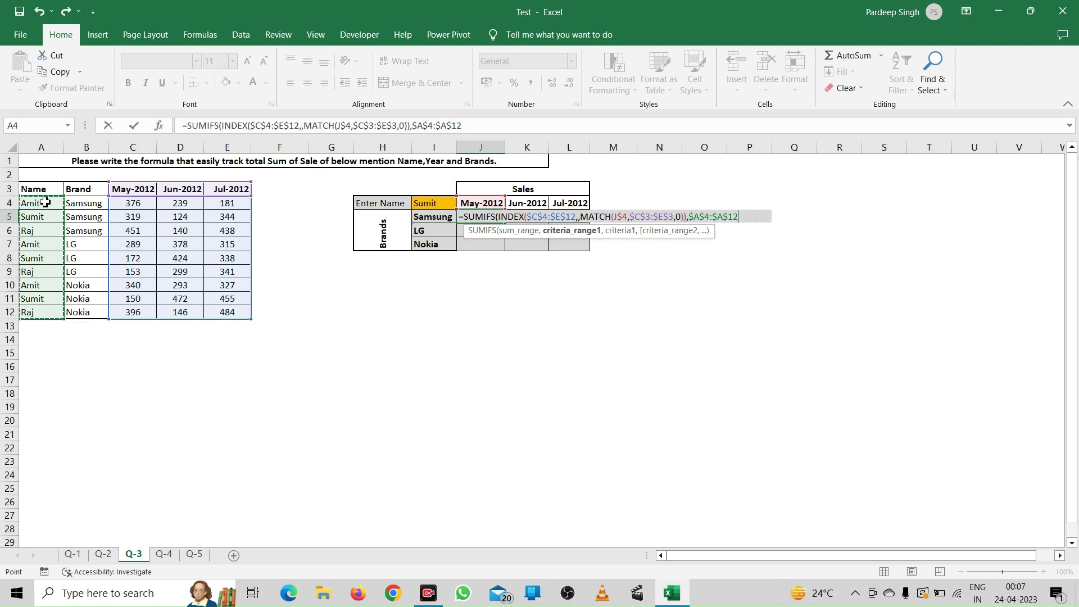
type(",")
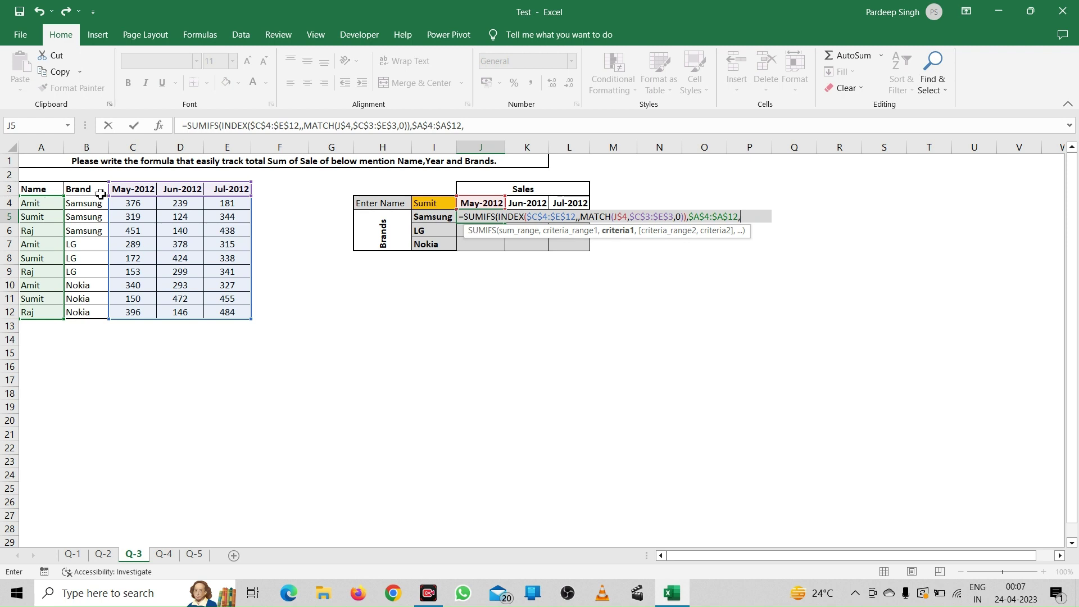
Step: Add the absolute name cell $I$4 as first criterion and the brand range $B$4:$B$12 as second criteria range
left_click(432, 205)
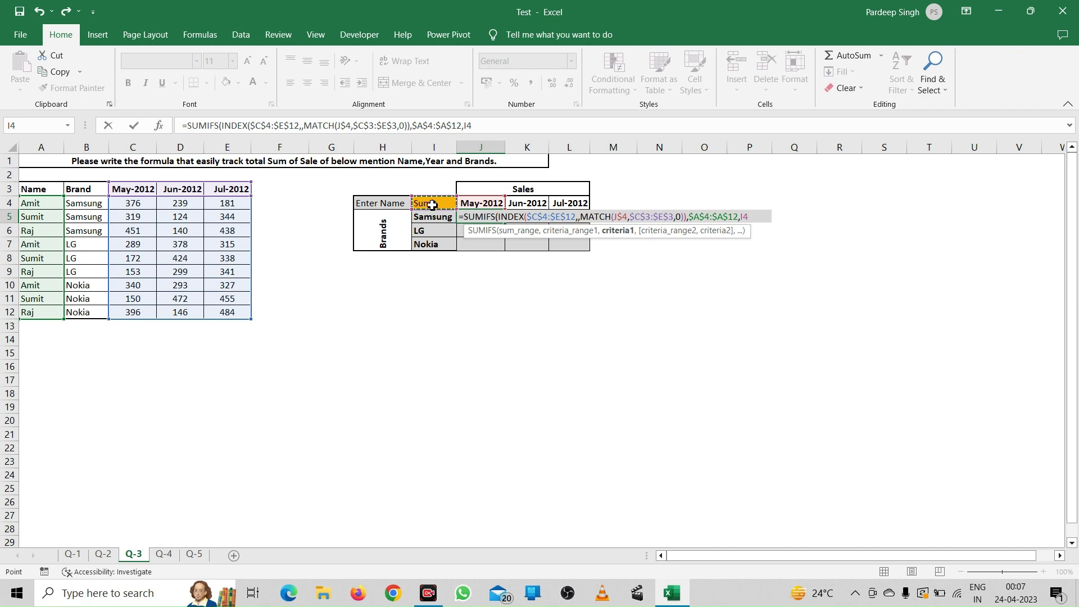
key("F4")
type(",")
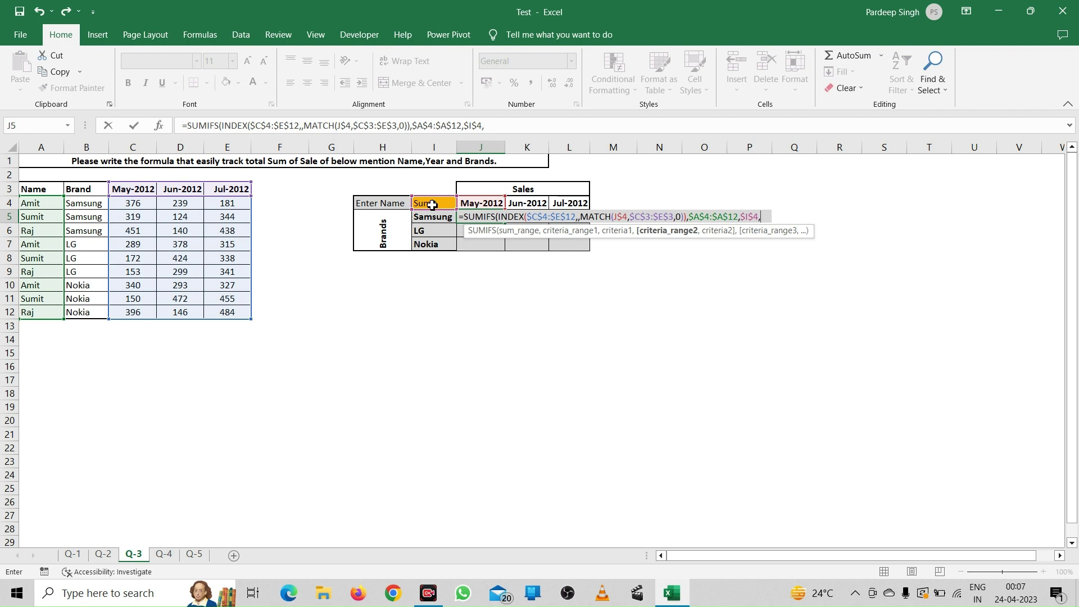
left_click(94, 204)
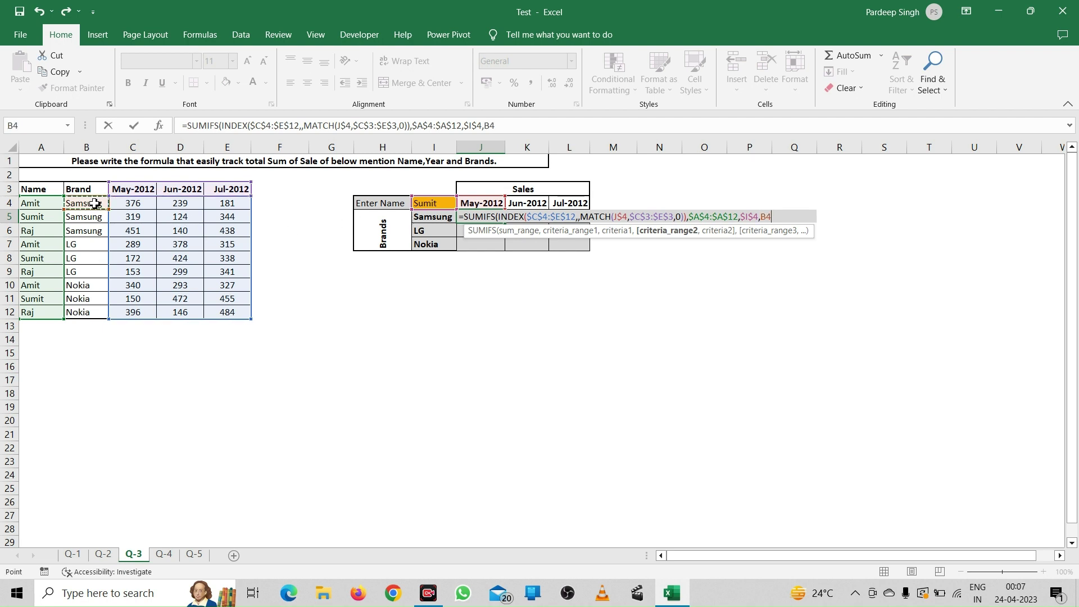
left_click_drag(94, 204, 89, 313)
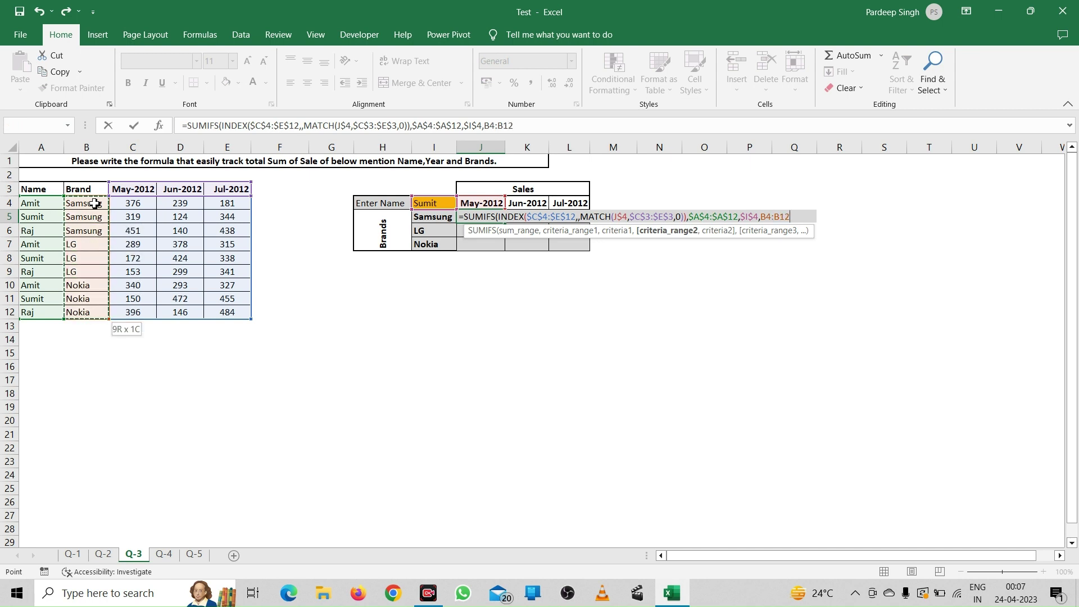
key("F4")
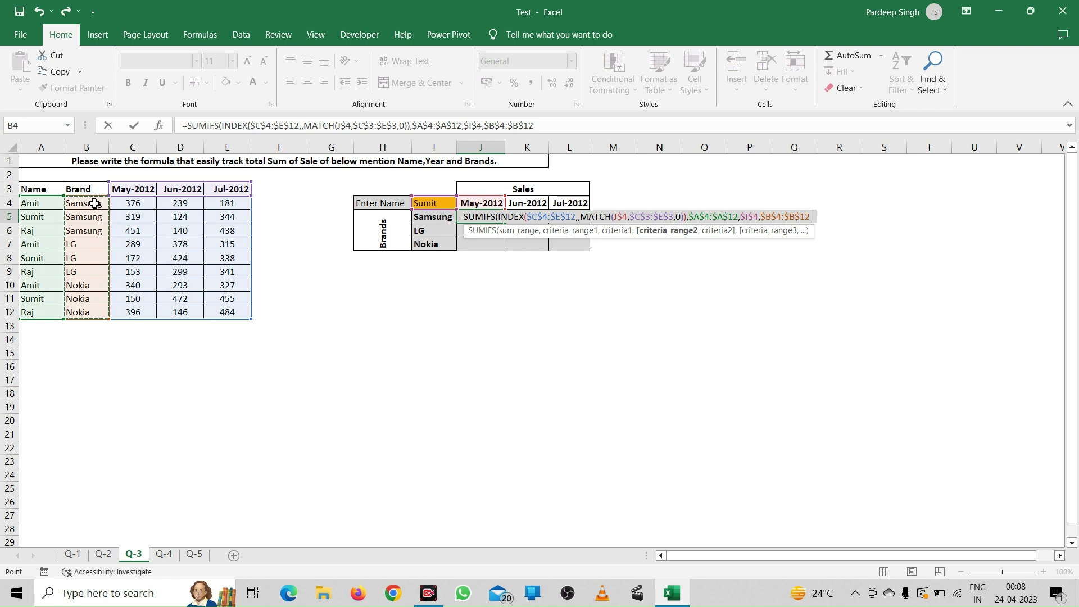
type(",")
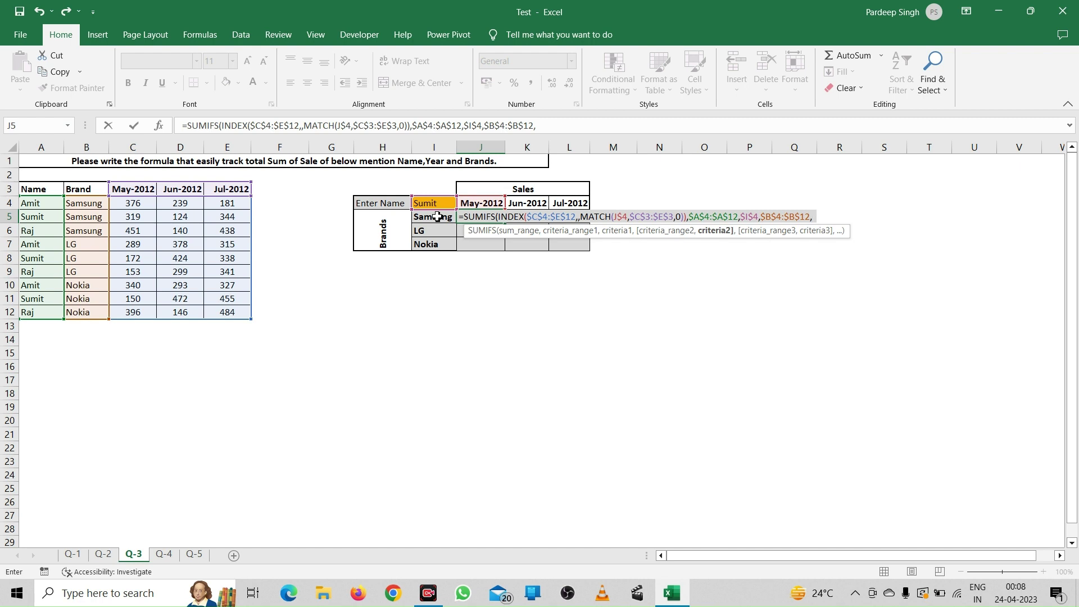
Step: Set the column-locked brand cell $I5 as second criterion, then close and enter the SUMIFS formula in J5
left_click(437, 217)
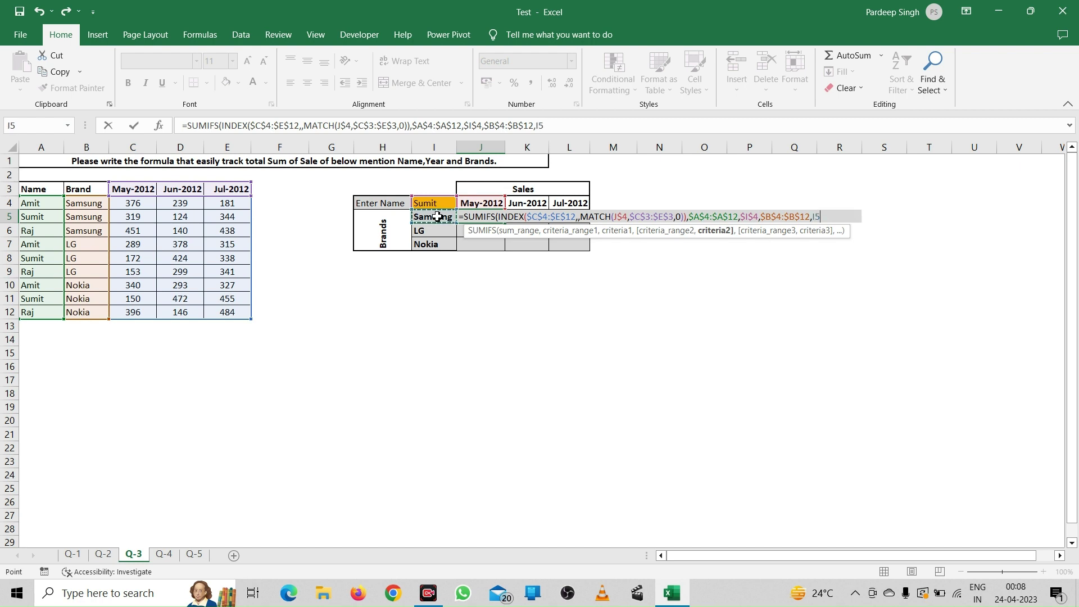
key("F4")
key("F4")
key("F4")
type(")")
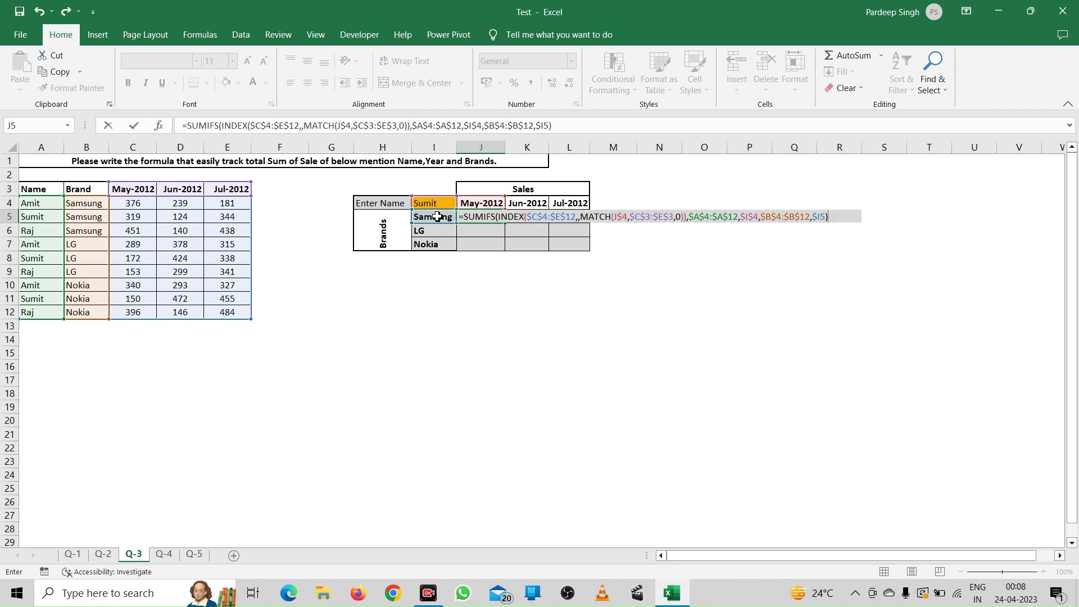
key("Return")
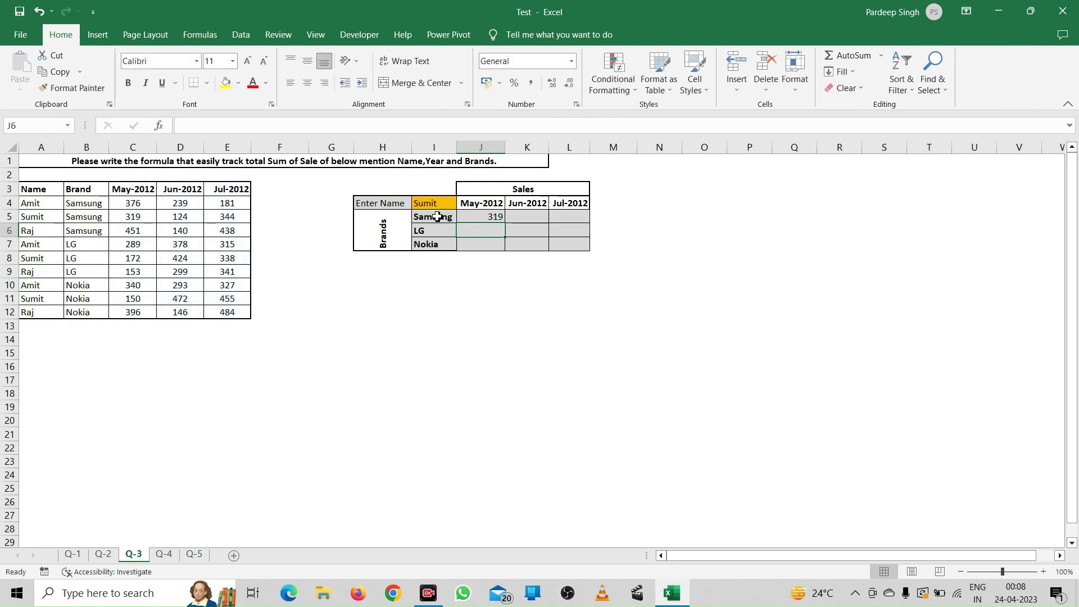
Step: Fill the SUMIFS formula from J5 across the Samsung row to L5
key("Up")
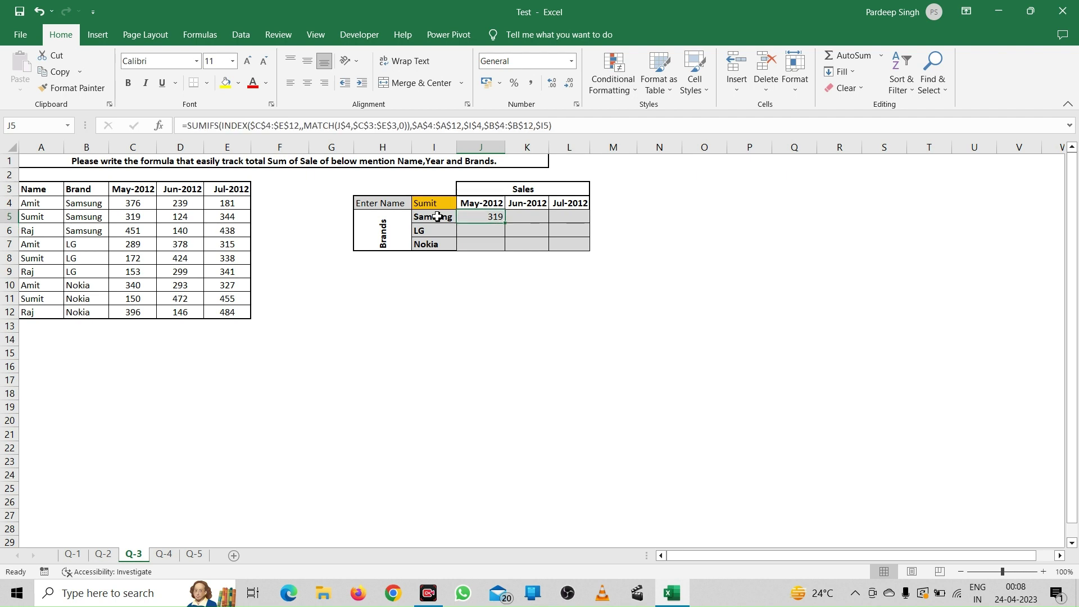
key("shift+Right")
key("shift+Right")
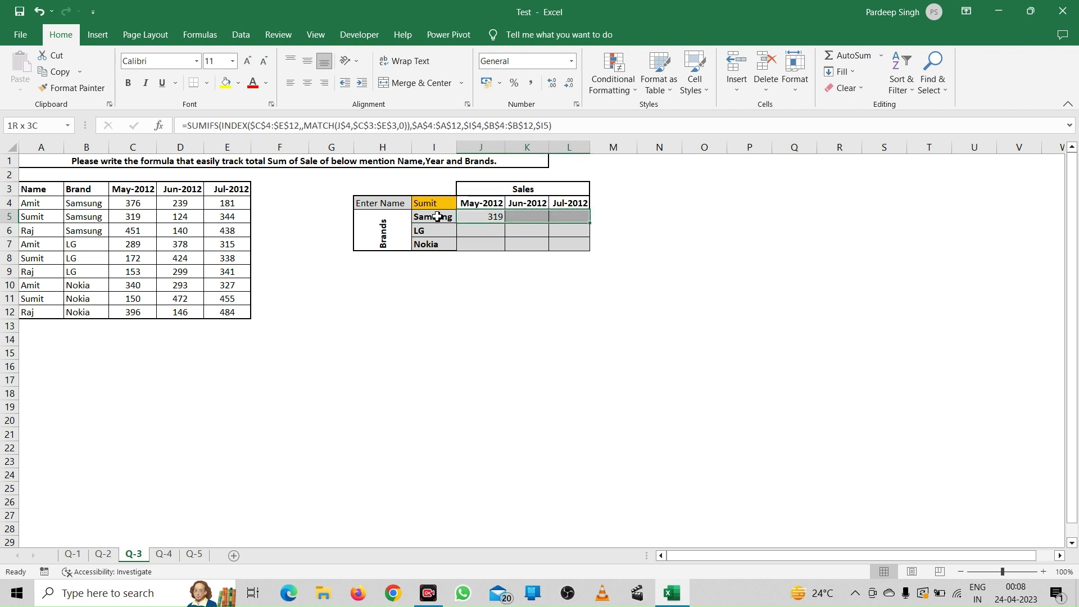
type("r")
key("Escape")
key("ctrl+r")
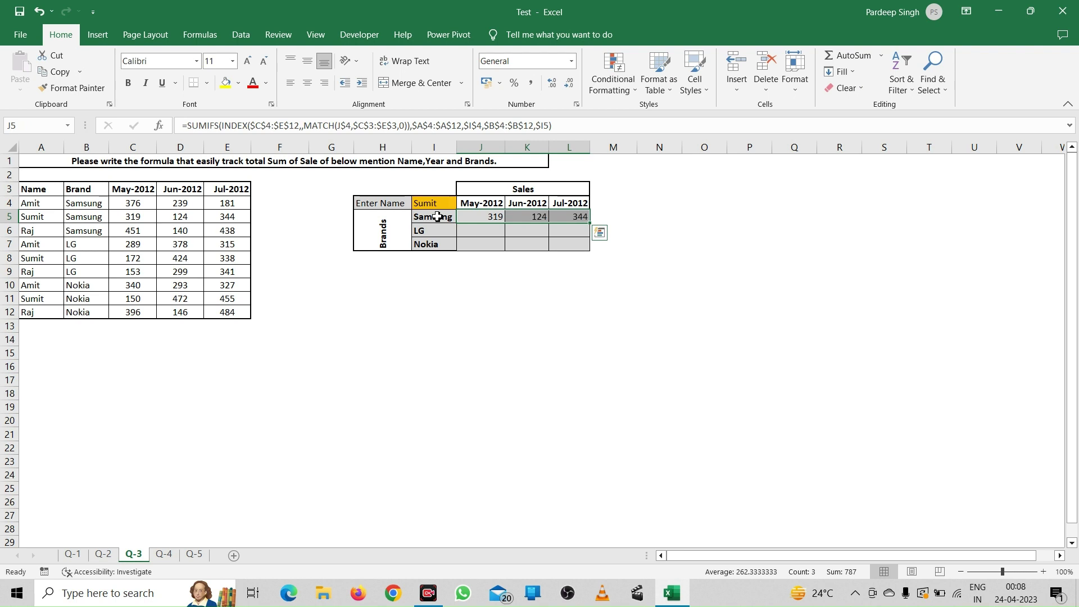
Step: Fill the Samsung row's formulas down through the LG and Nokia rows, covering J5:L7
key("shift+Up")
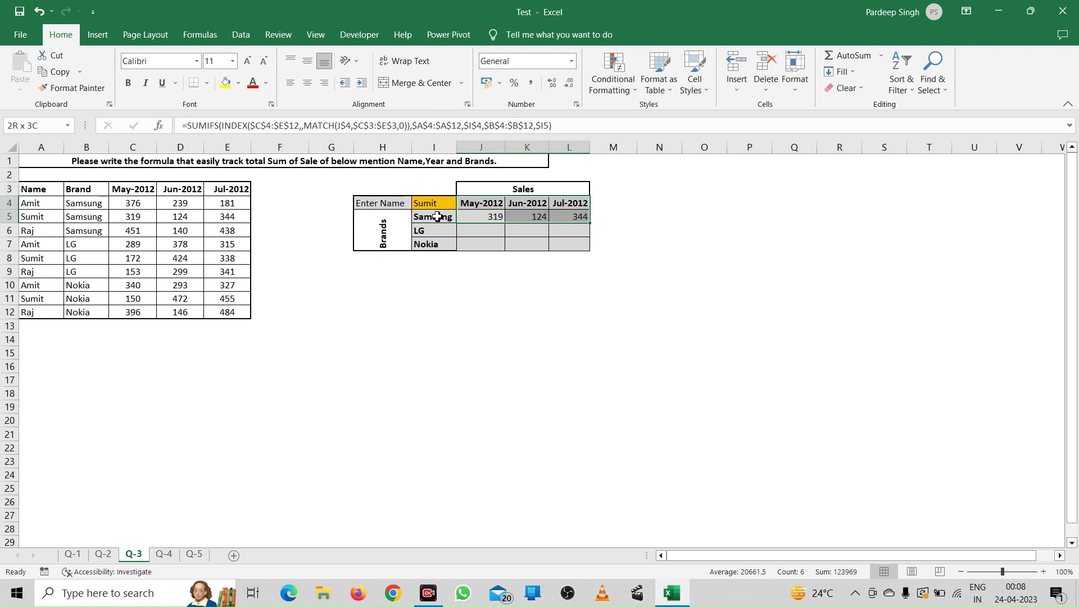
key("shift+Down")
key("shift+Left")
key("shift+Right")
key("shift+Down")
key("shift+Down")
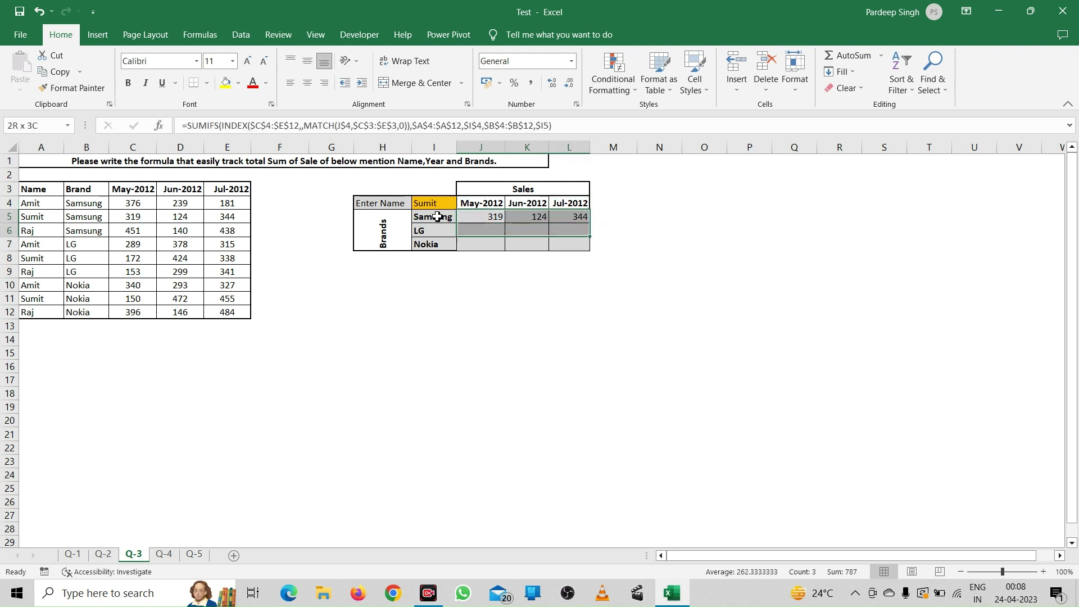
key("ctrl+d")
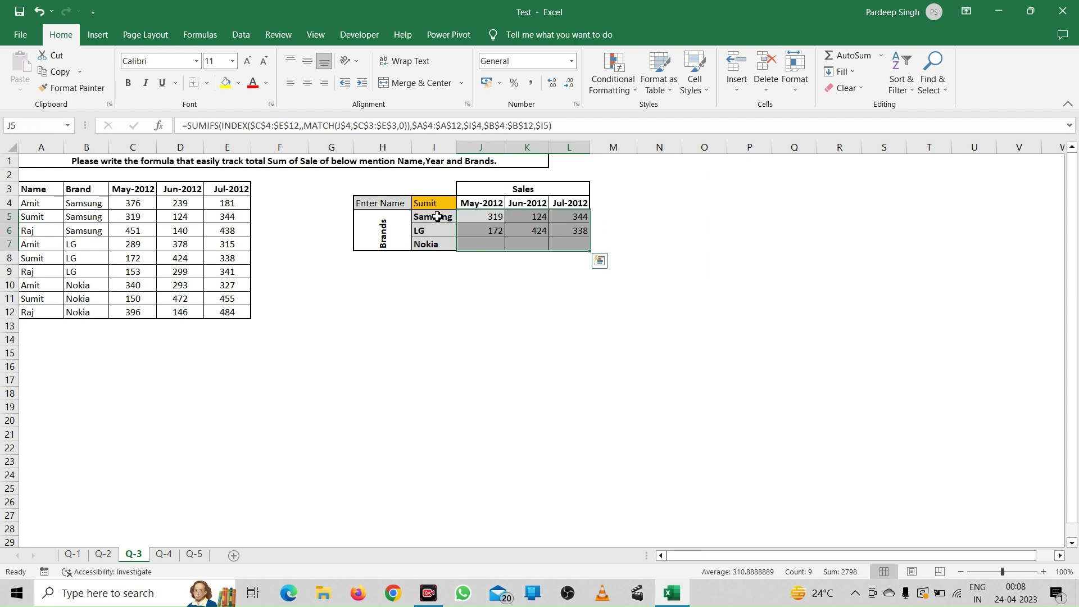
left_click(616, 215)
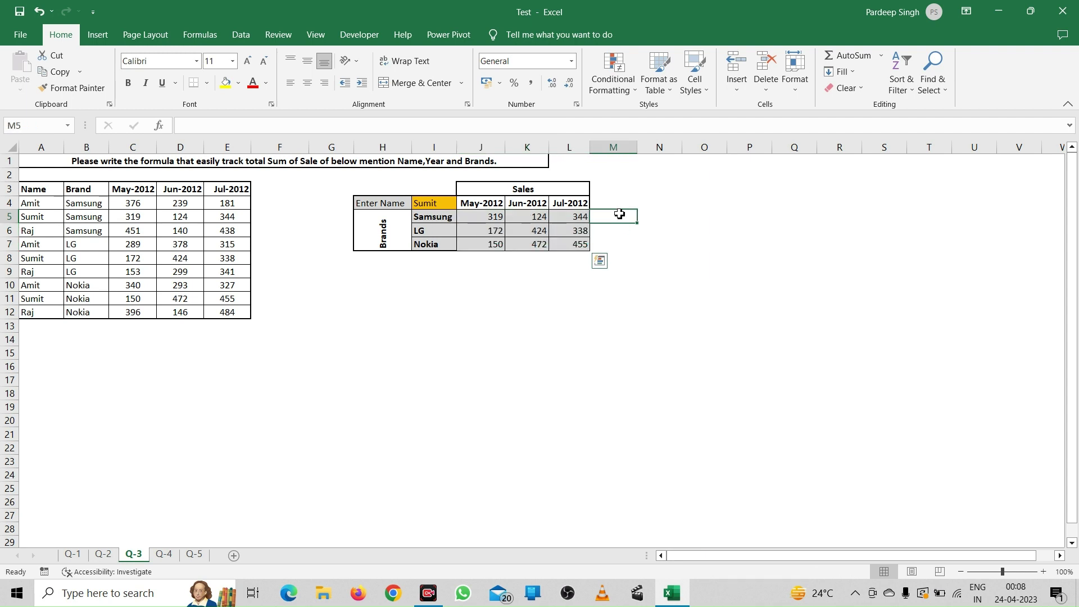
left_click(622, 191)
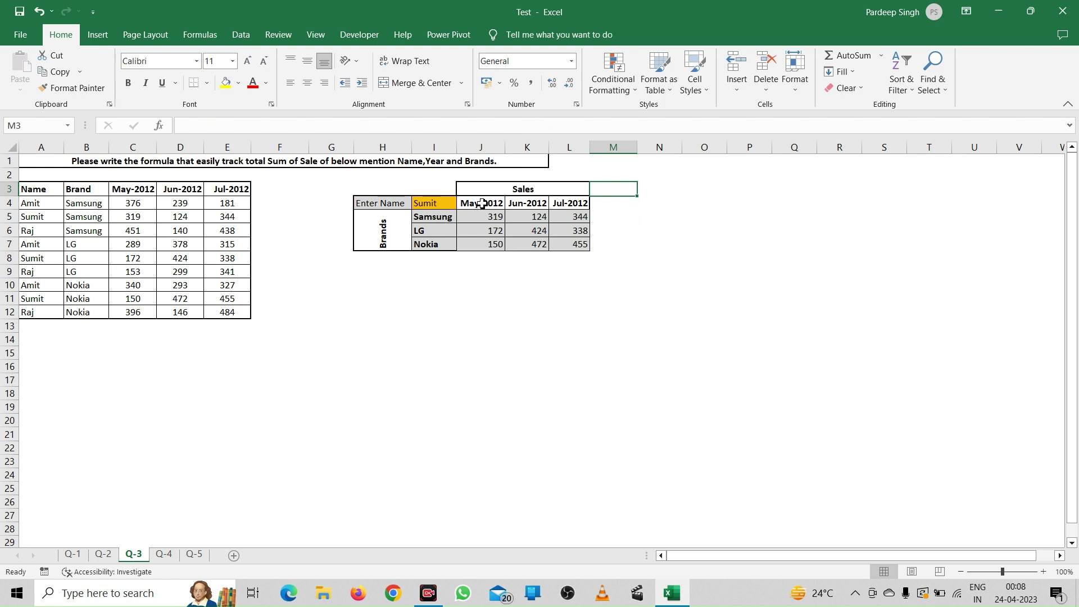
Step: Test the sales table by picking two other names in cell I4, ending with the name listed in A4
left_click(442, 202)
left_click(462, 204)
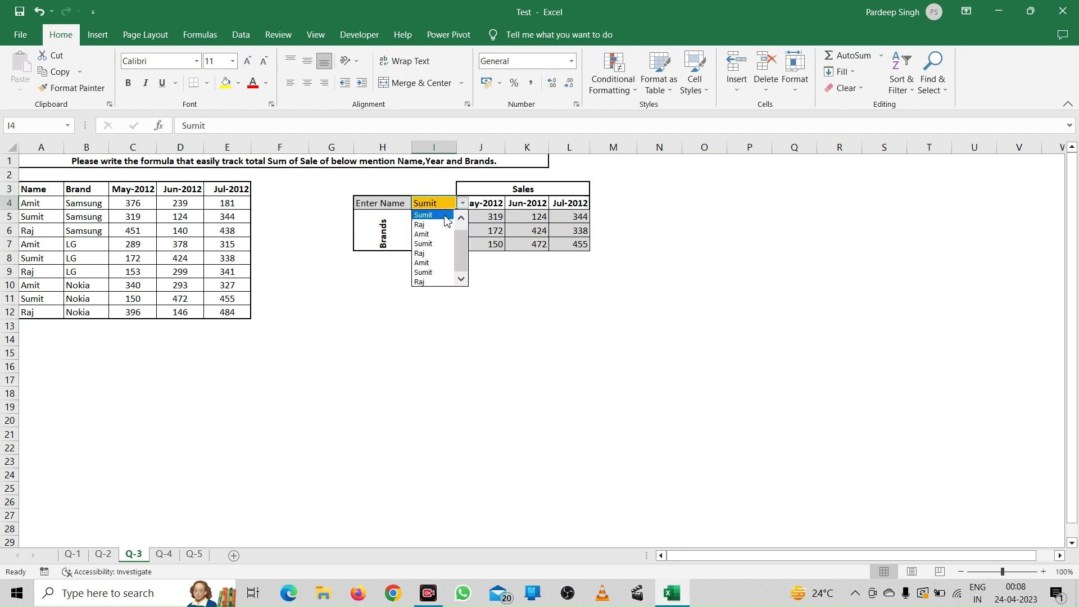
left_click(432, 225)
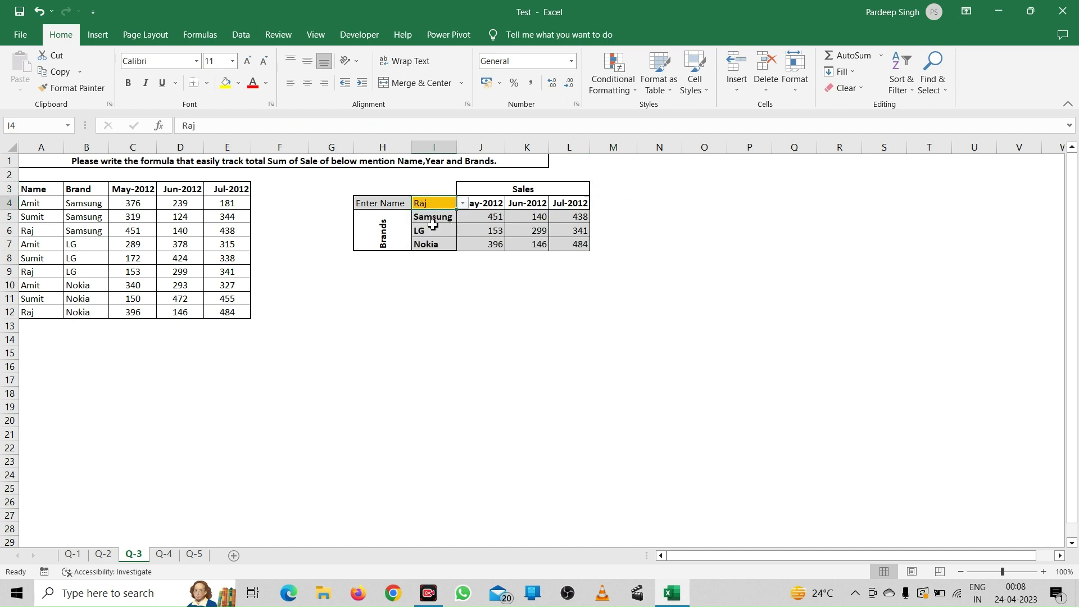
left_click(463, 203)
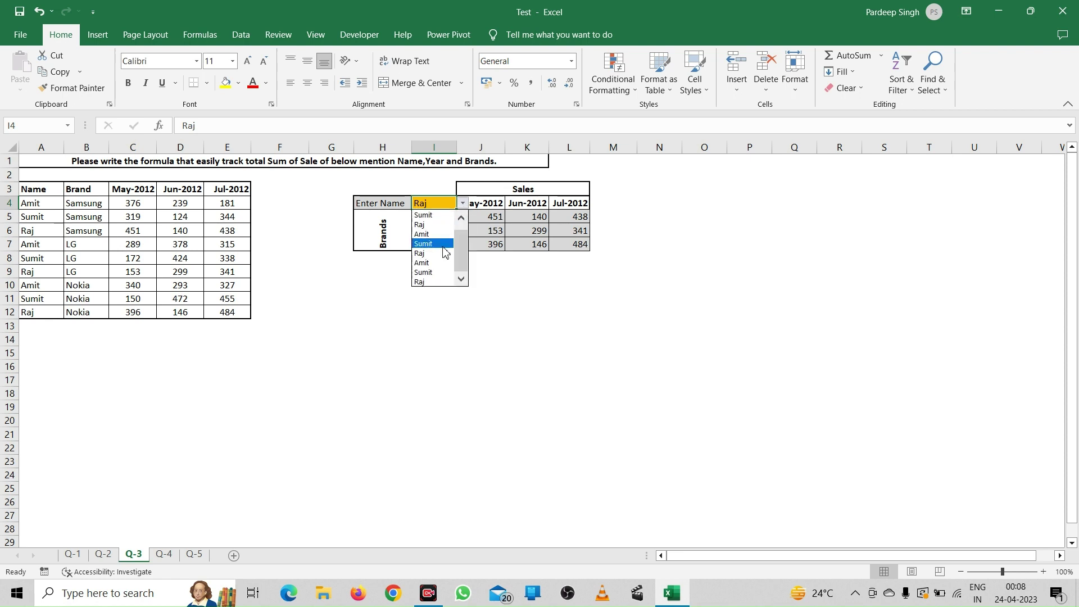
left_click(436, 264)
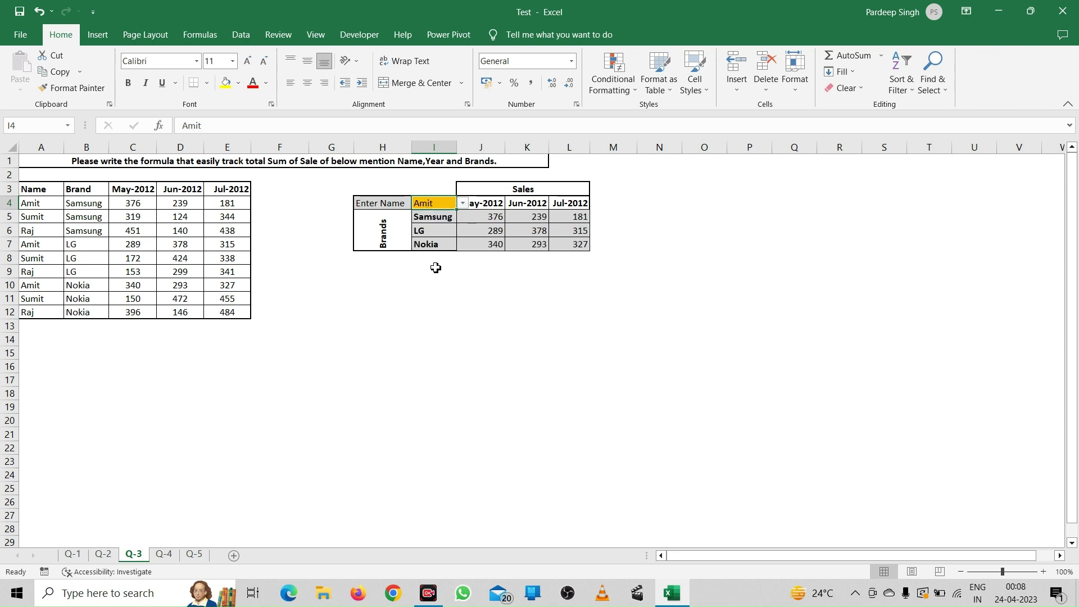
left_click(436, 270)
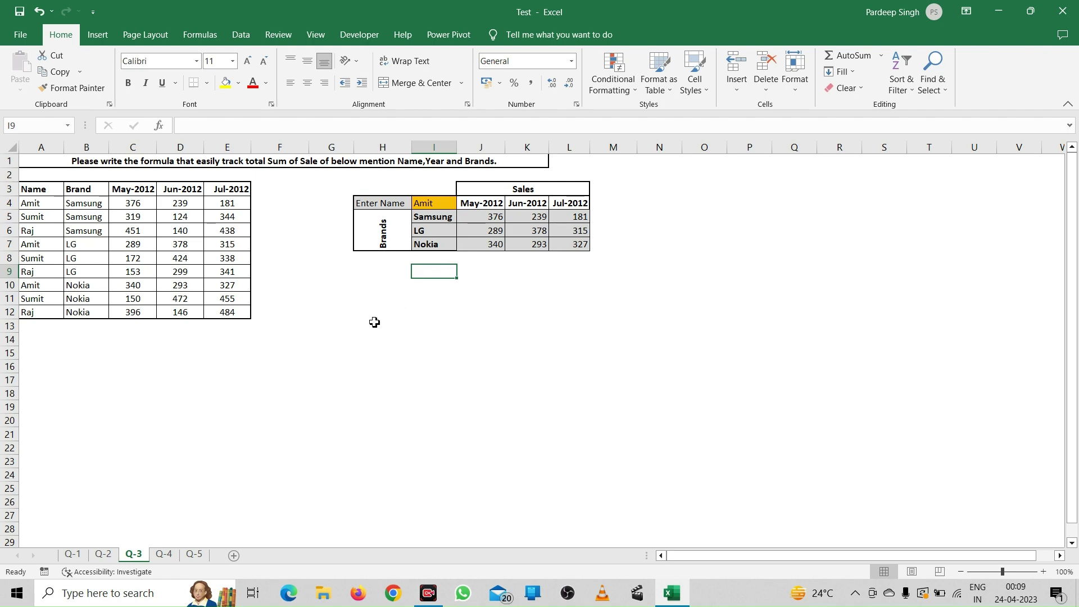
Step: Open the Q-4 sheet and clear the stray 1 from cell K17
left_click(165, 554)
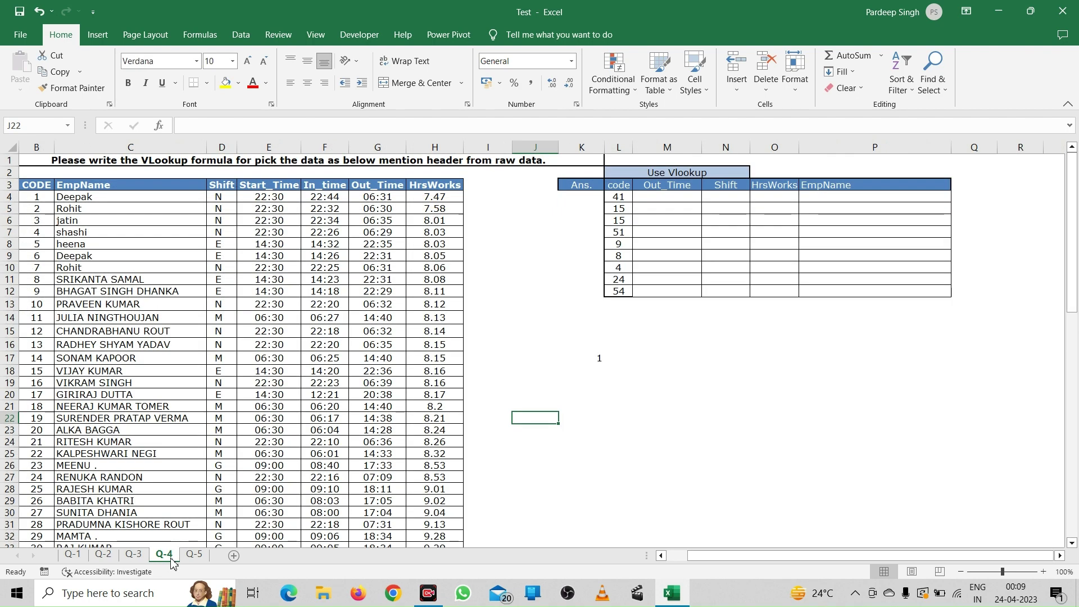
left_click(601, 365)
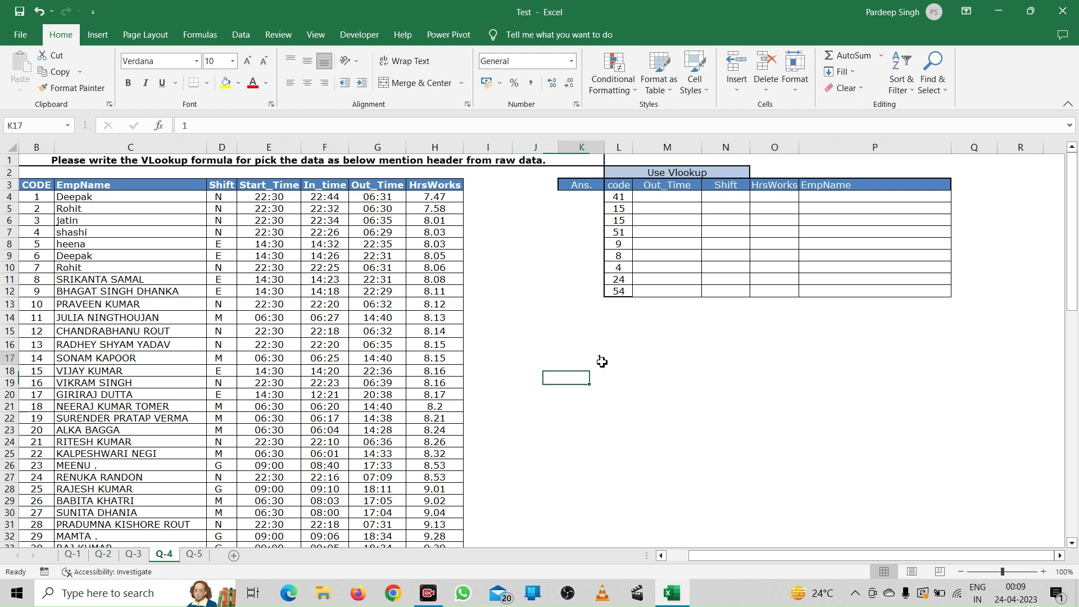
left_click(603, 363)
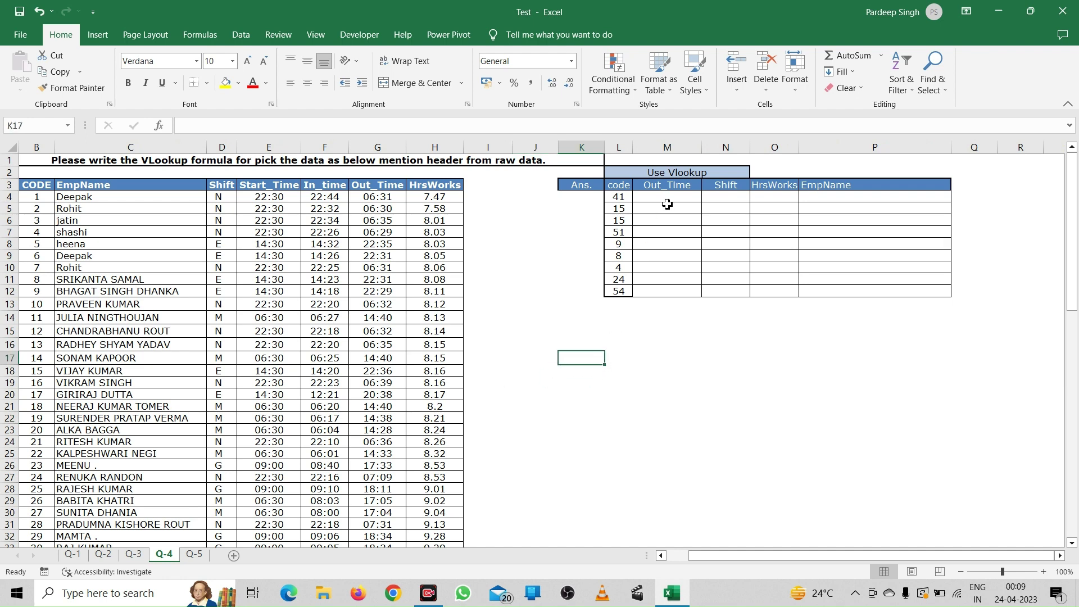
left_click(676, 337)
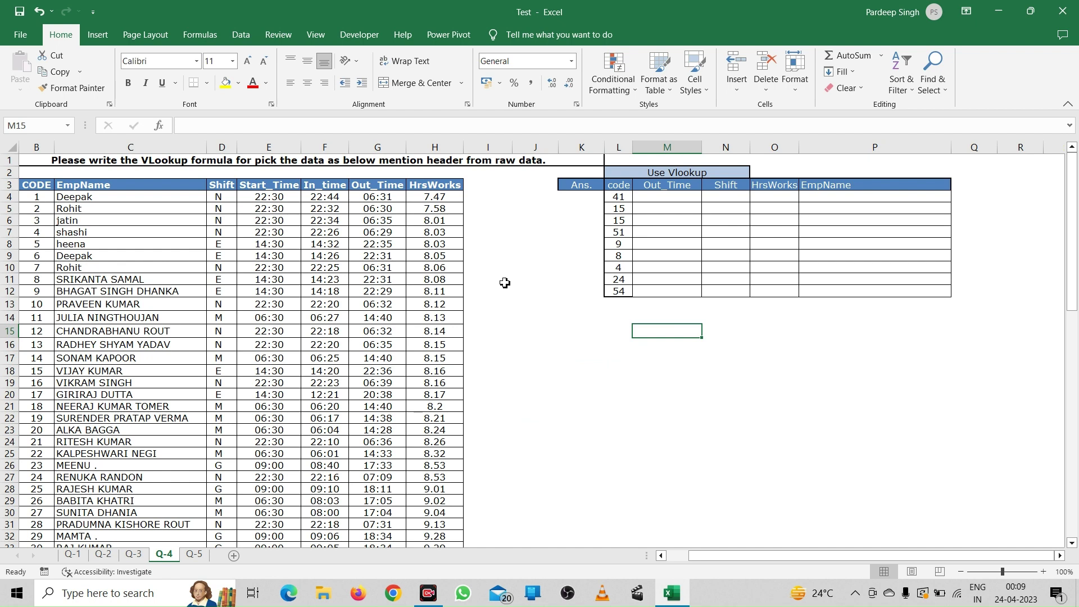
Step: Review the raw data and the answer table's headers Out_Time, Shift, HrsWorks and EmpName
left_click(123, 241)
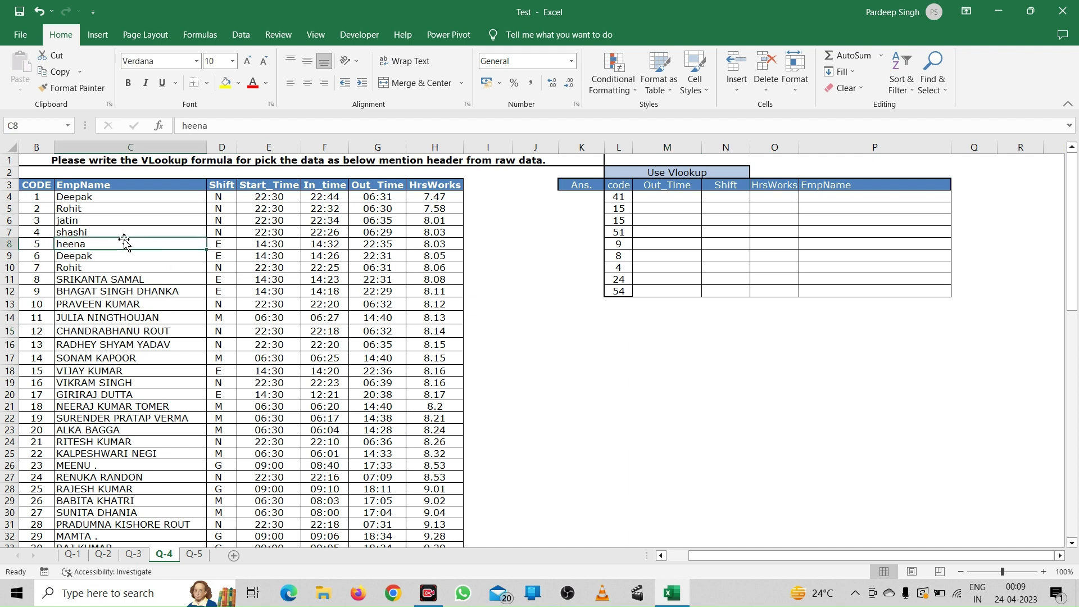
left_click(674, 187)
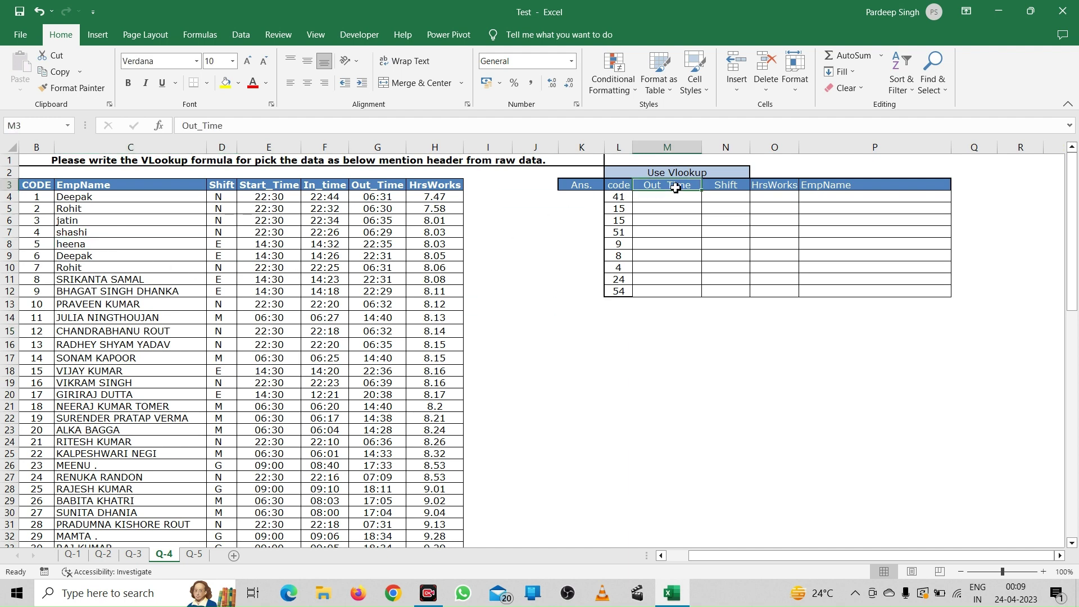
left_click(724, 191)
left_click(765, 188)
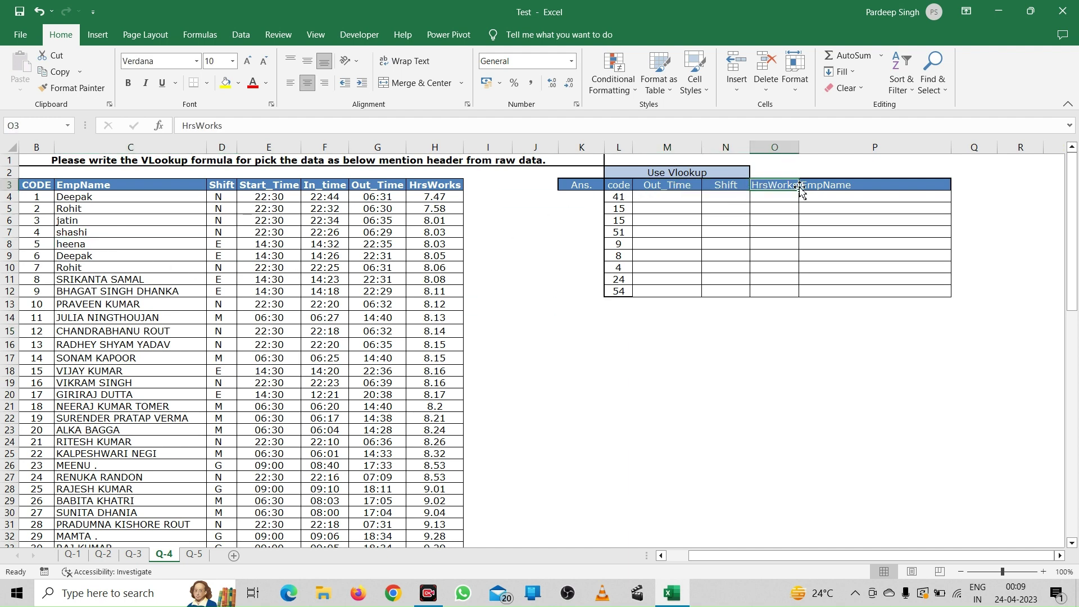
left_click(829, 185)
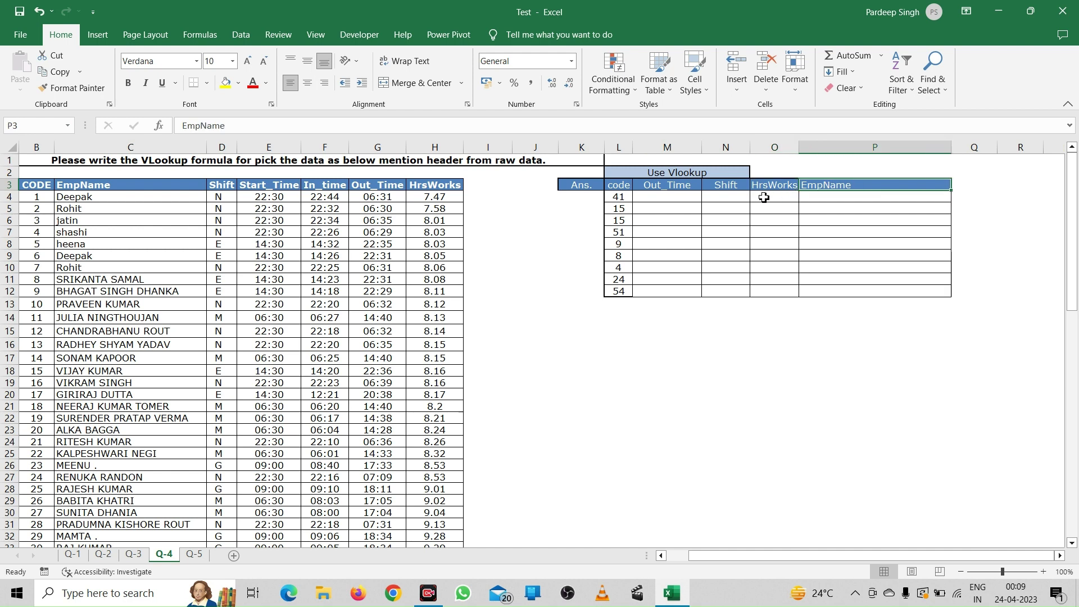
Step: Start a VLOOKUP formula in the first Out_Time cell, M4, with the column-locked code $L4 as lookup value
right_click(689, 201)
key("Escape")
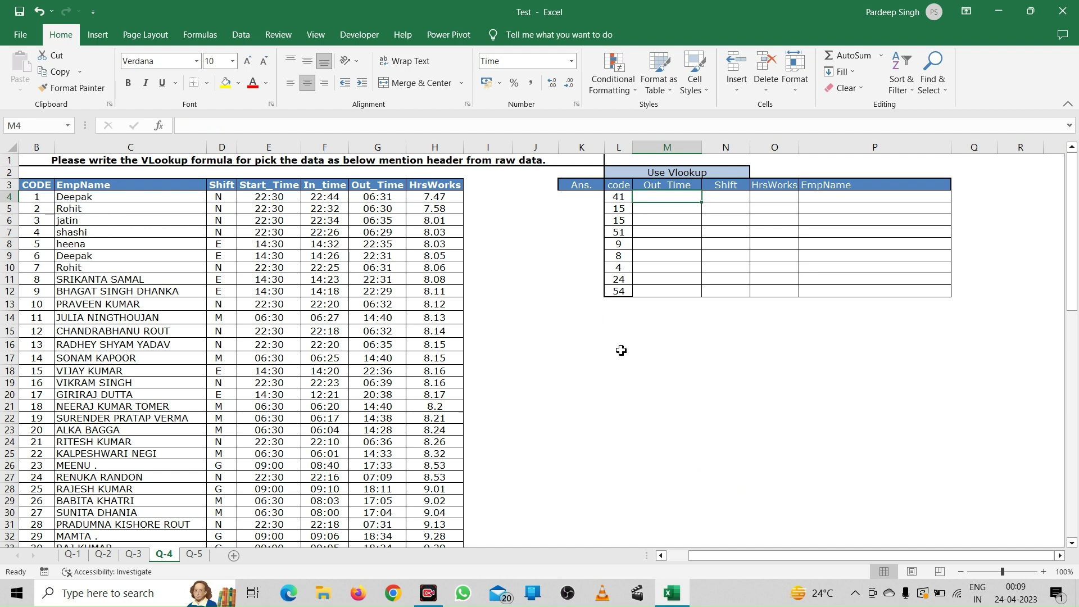
type("=vl")
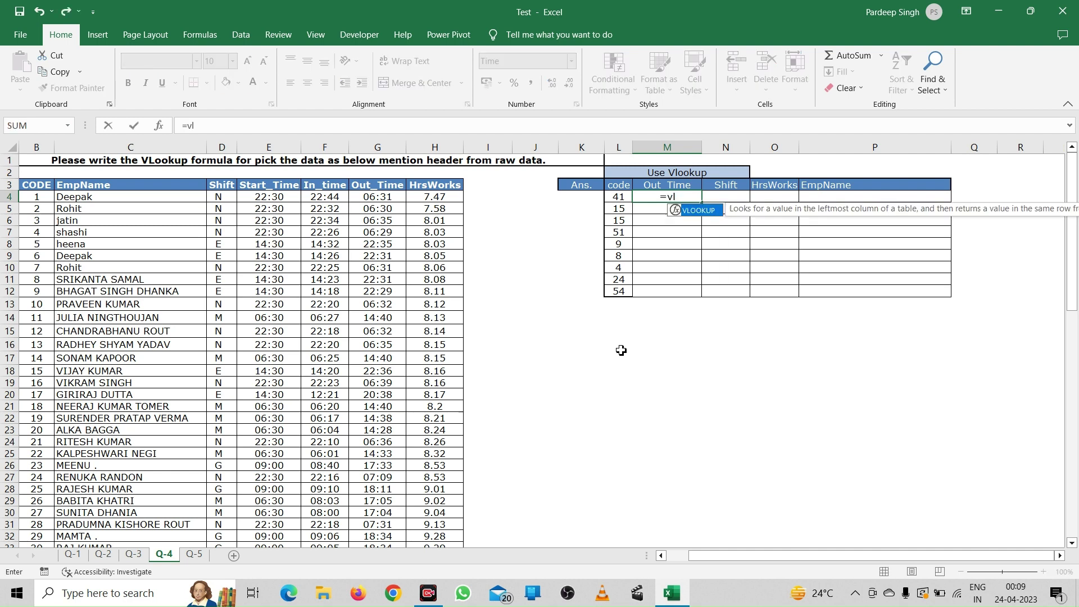
key("Tab")
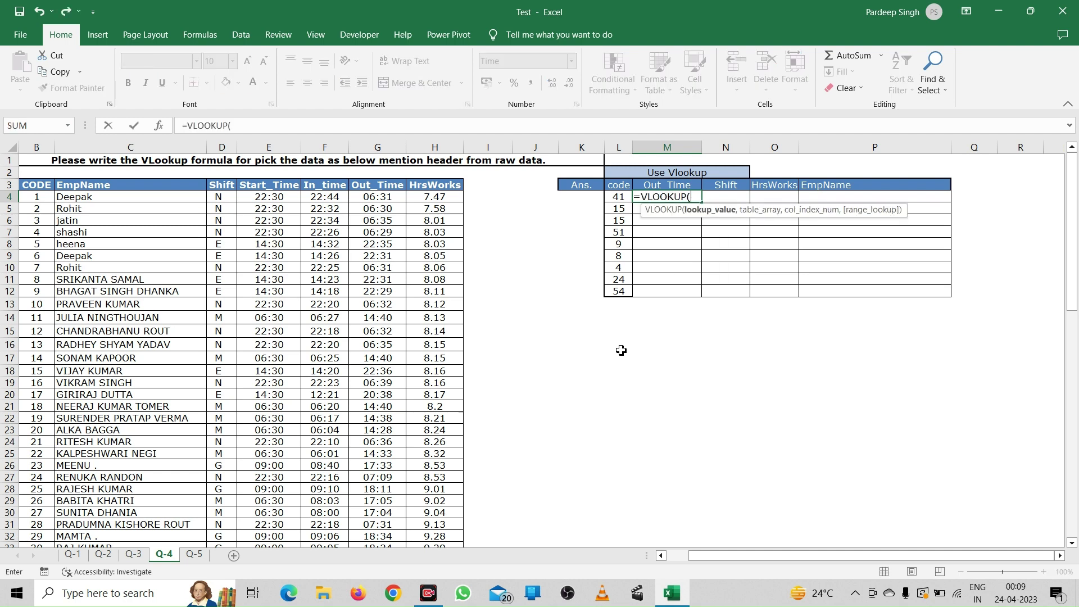
left_click(619, 196)
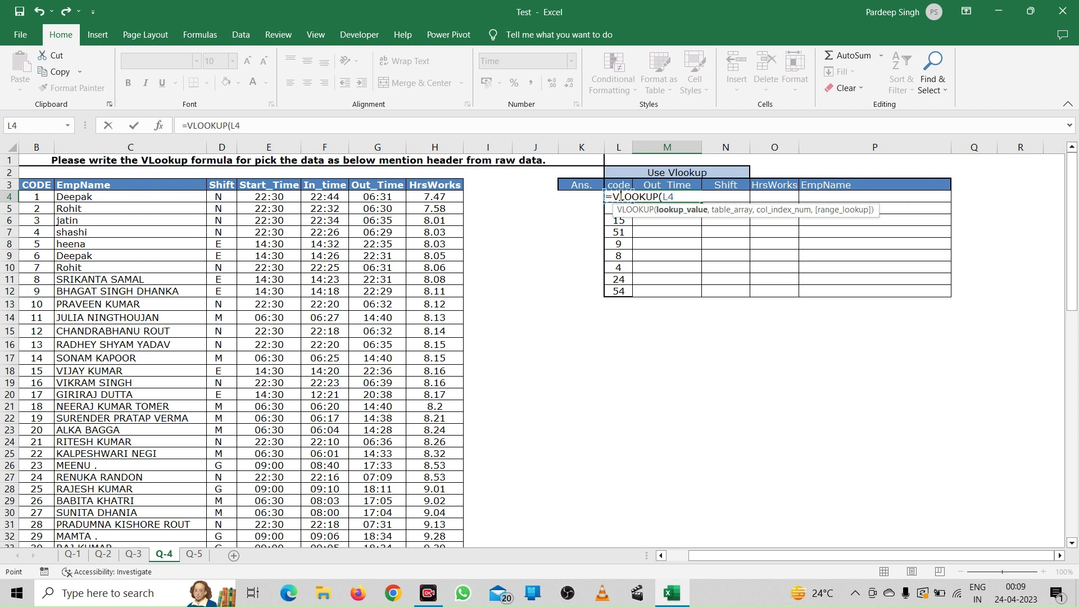
key("F4")
key("F4")
key("F4")
type(",")
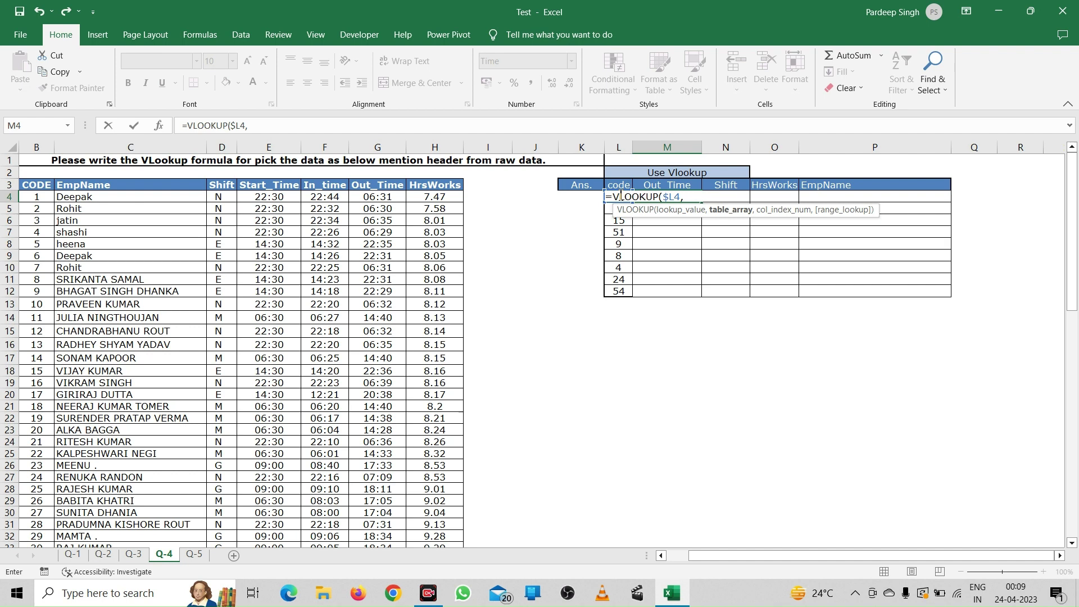
Step: Set the VLOOKUP's table array to the absolute raw data range $B$4:$H$80
left_click(47, 198)
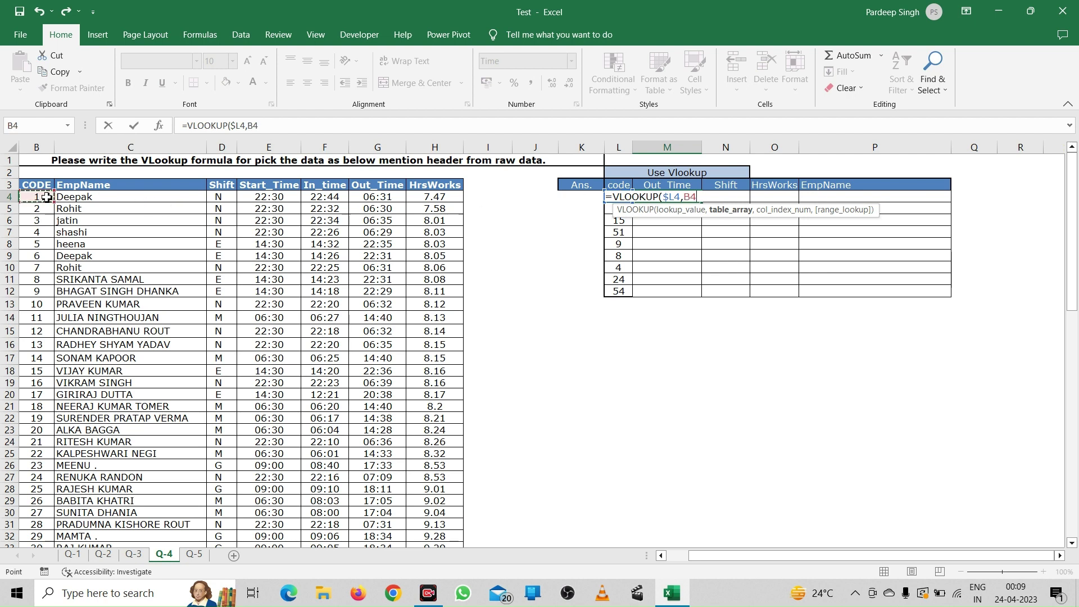
key("ctrl+shift+Right")
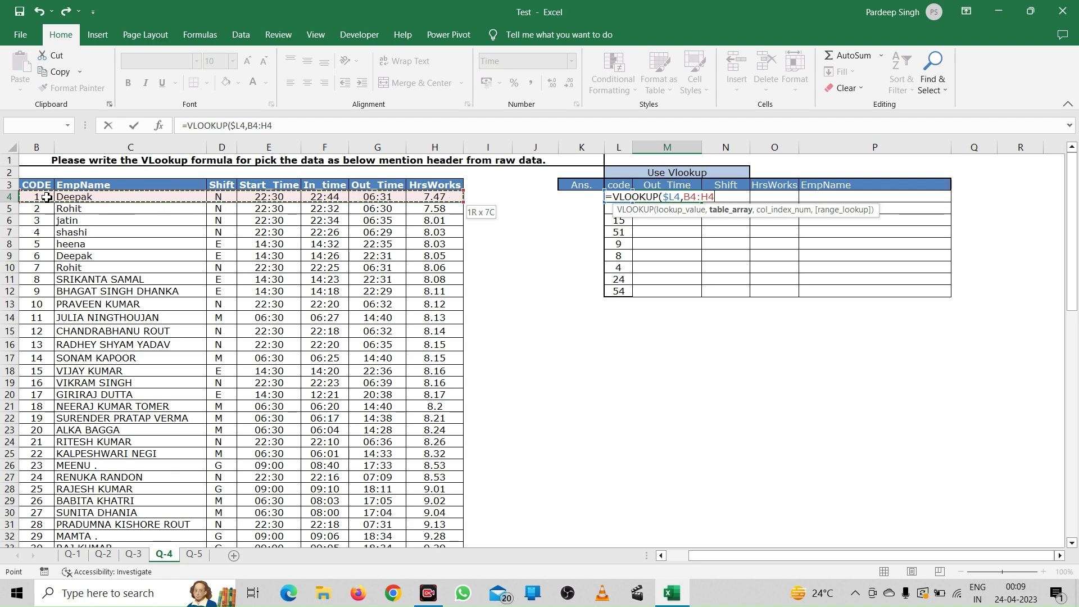
key("ctrl+shift+Down")
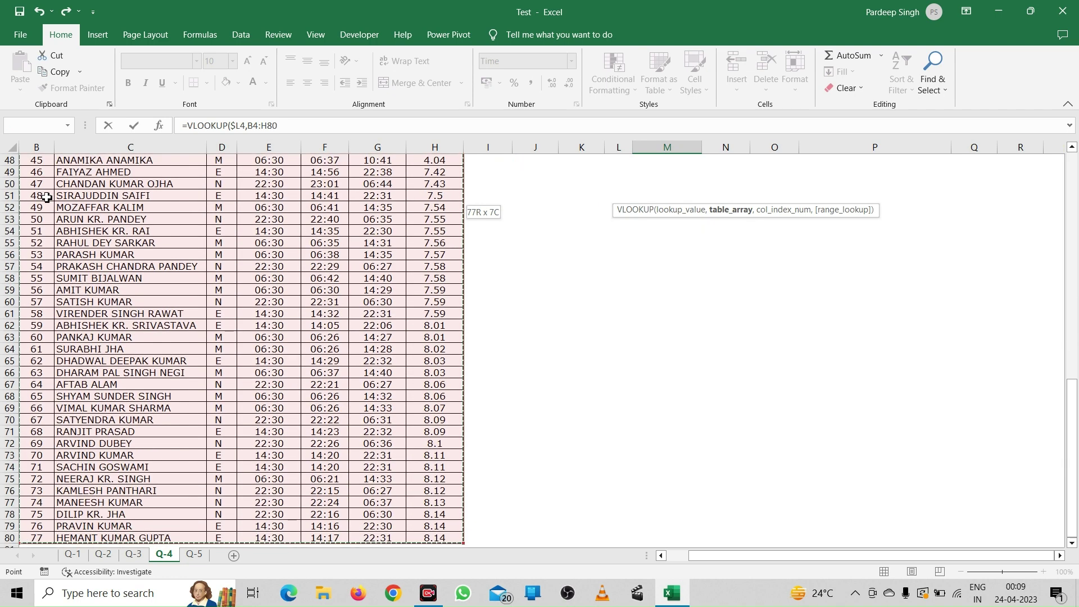
key("F4")
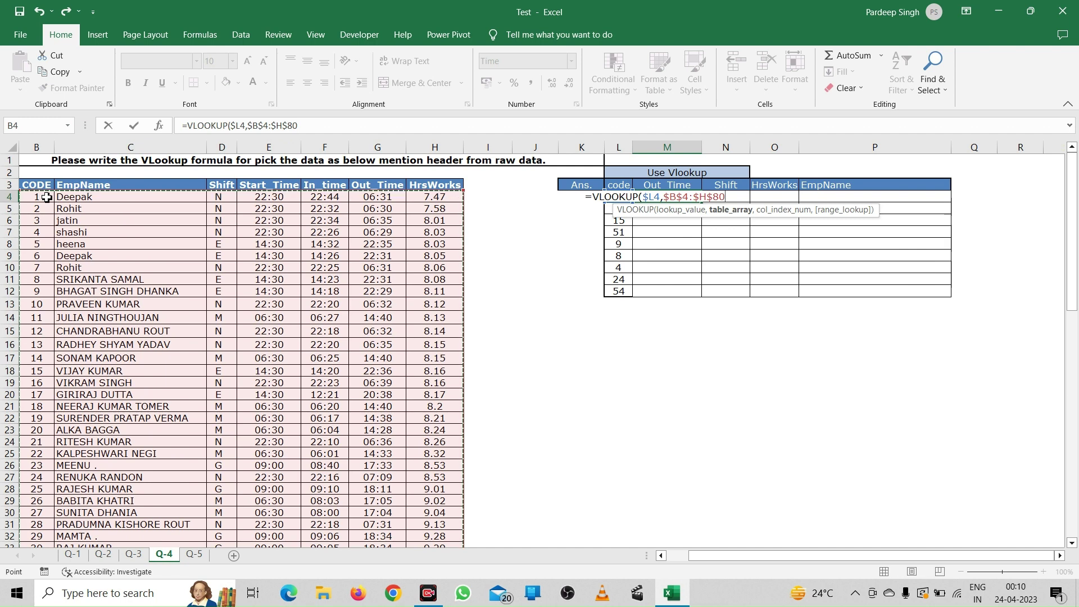
type(",")
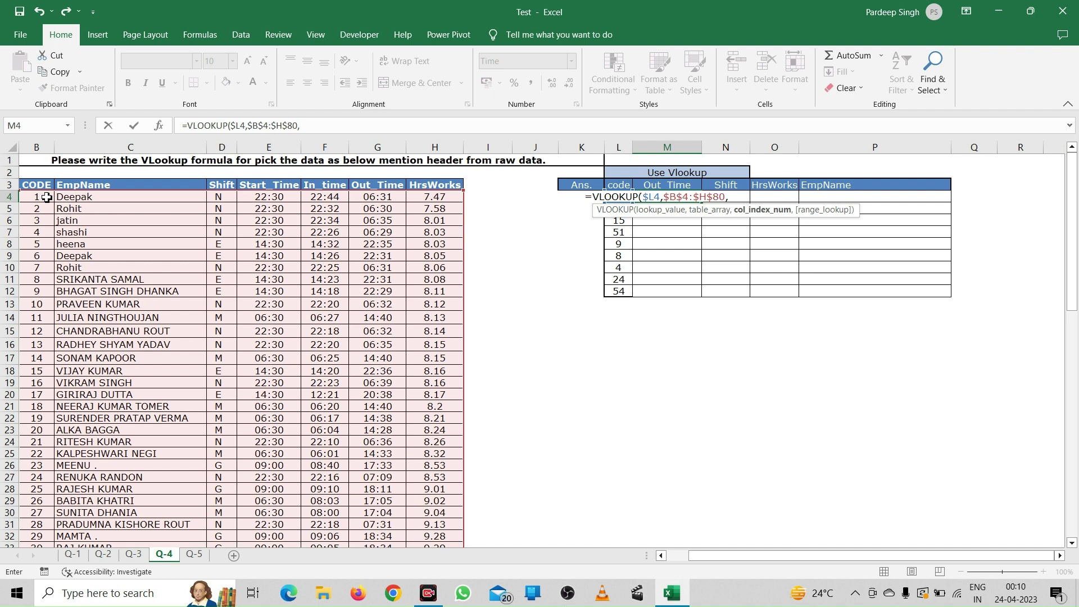
Step: Nest a MATCH function as the column index, with the row-locked Out_Time header M$3 as lookup value
type("mat")
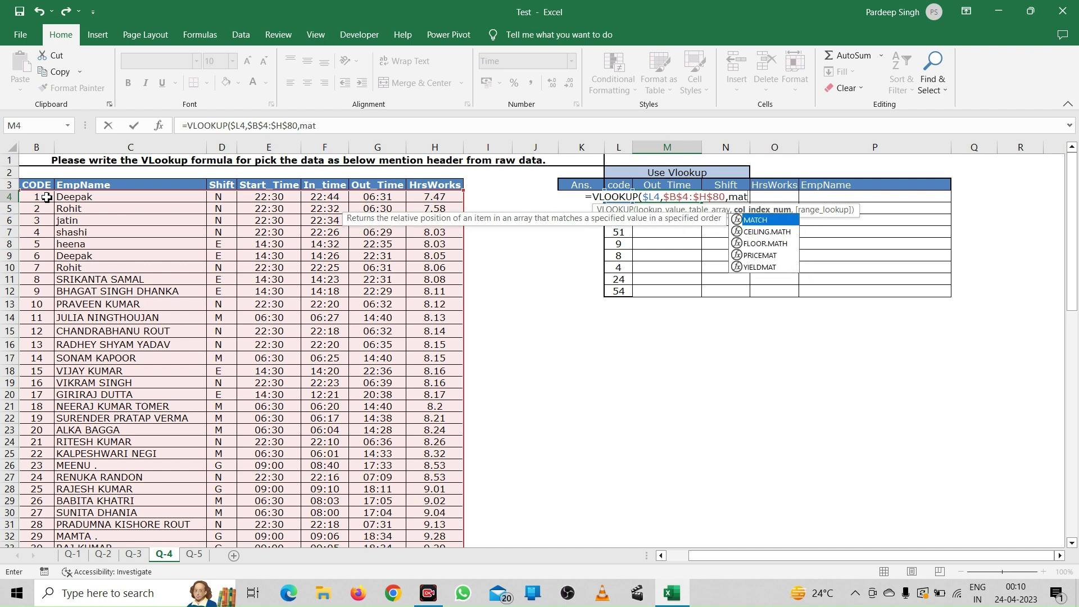
key("Tab")
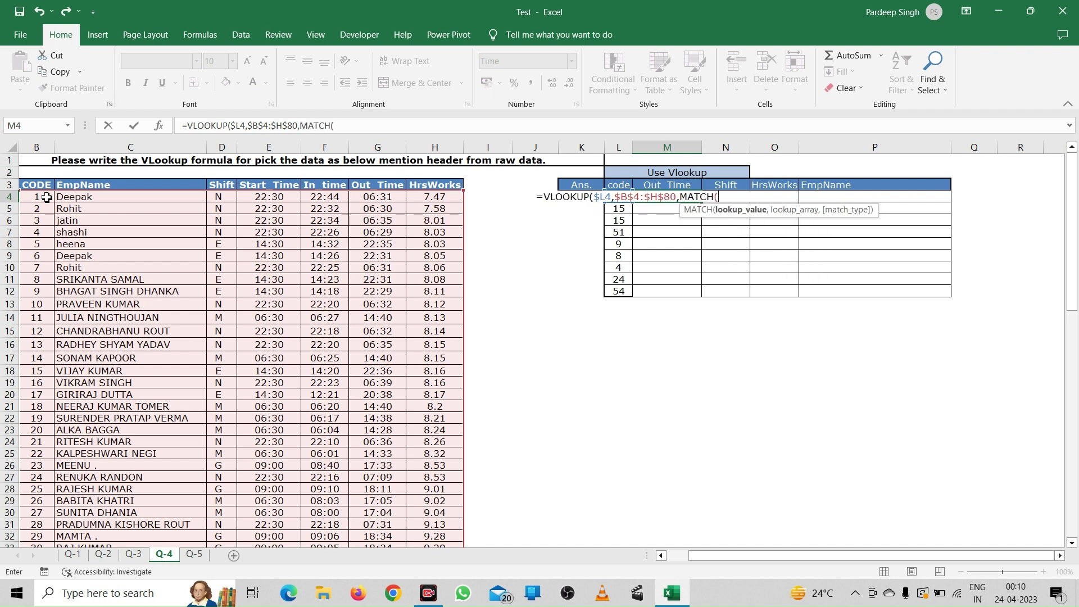
key("Up")
key("F4")
key("F4")
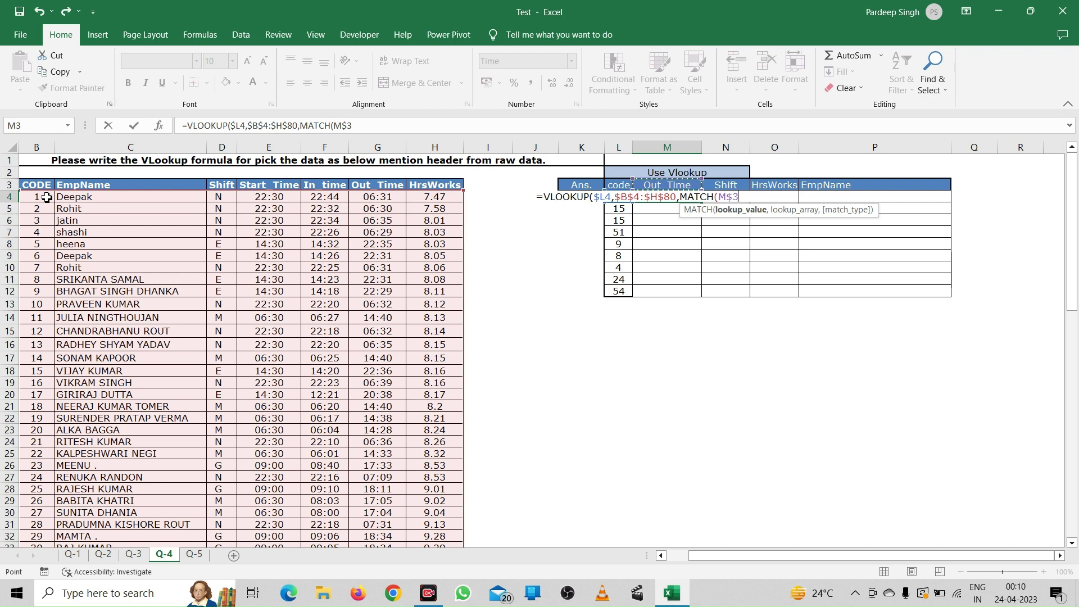
type(",")
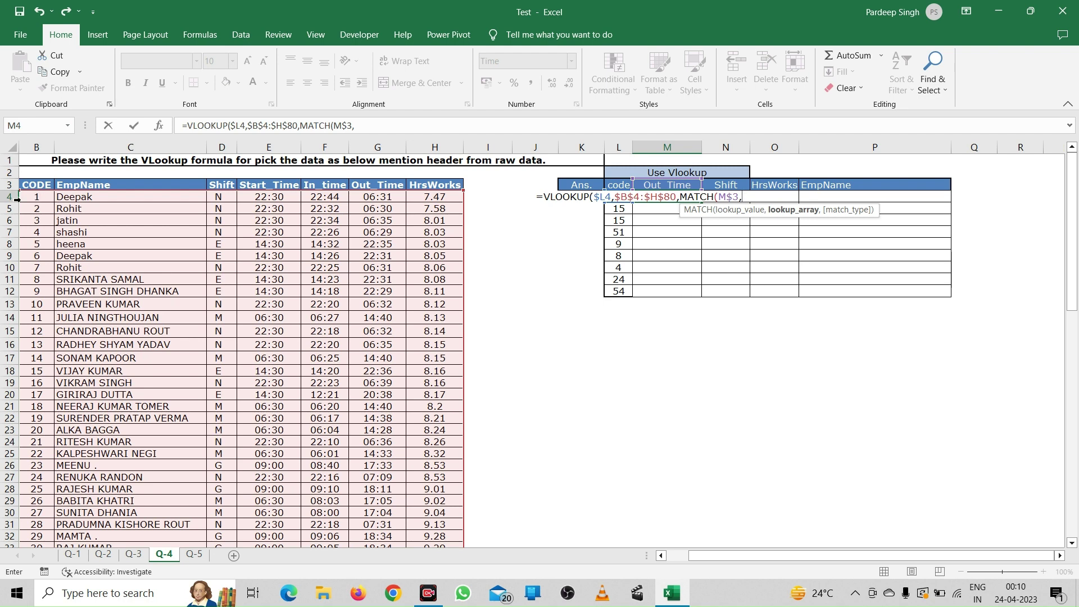
Step: Complete the MATCH with header range $B$3:$H$3 and match type 0, and finish the VLOOKUP with exact match 0
left_click_drag(32, 185, 462, 187)
key("F4")
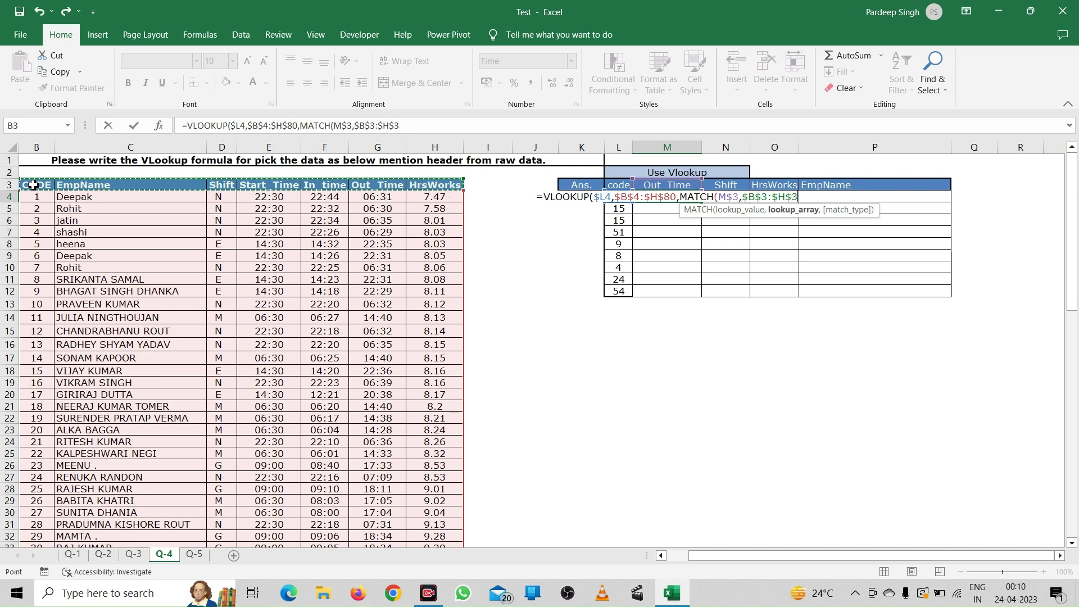
type(",")
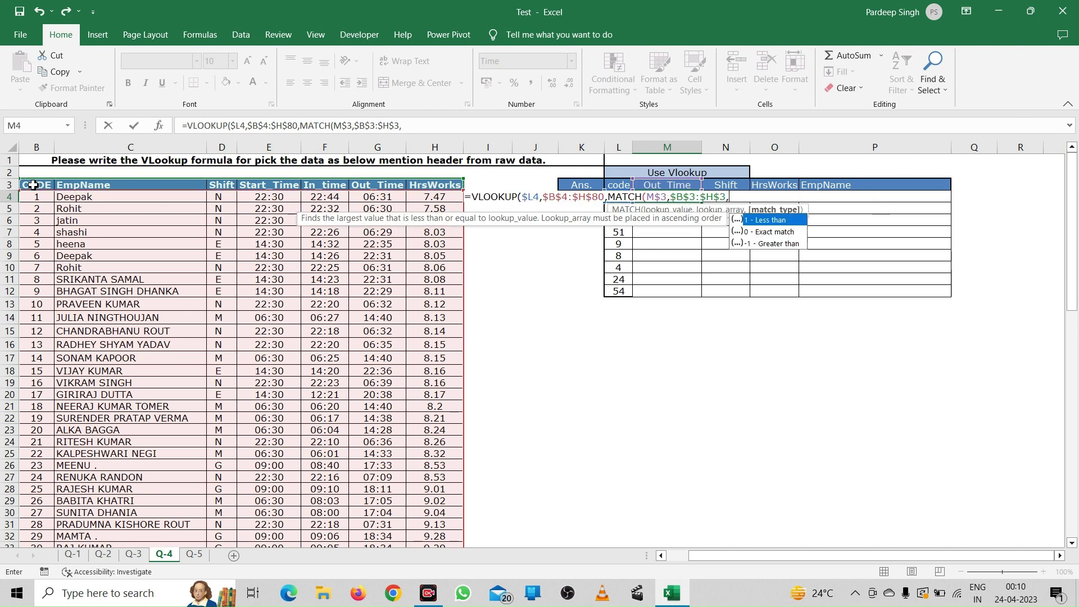
type("0)")
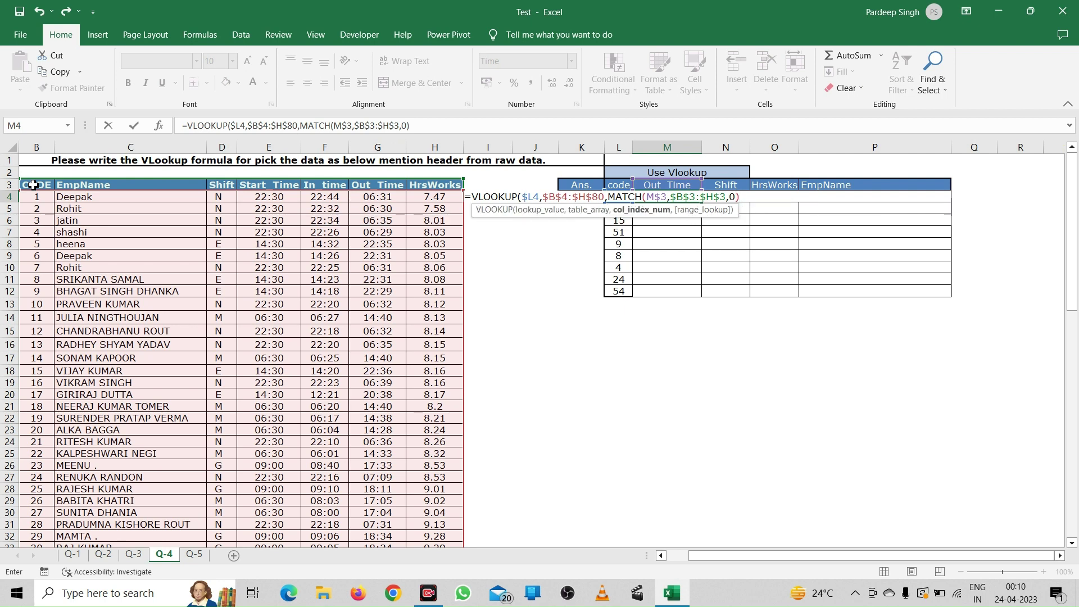
type(",")
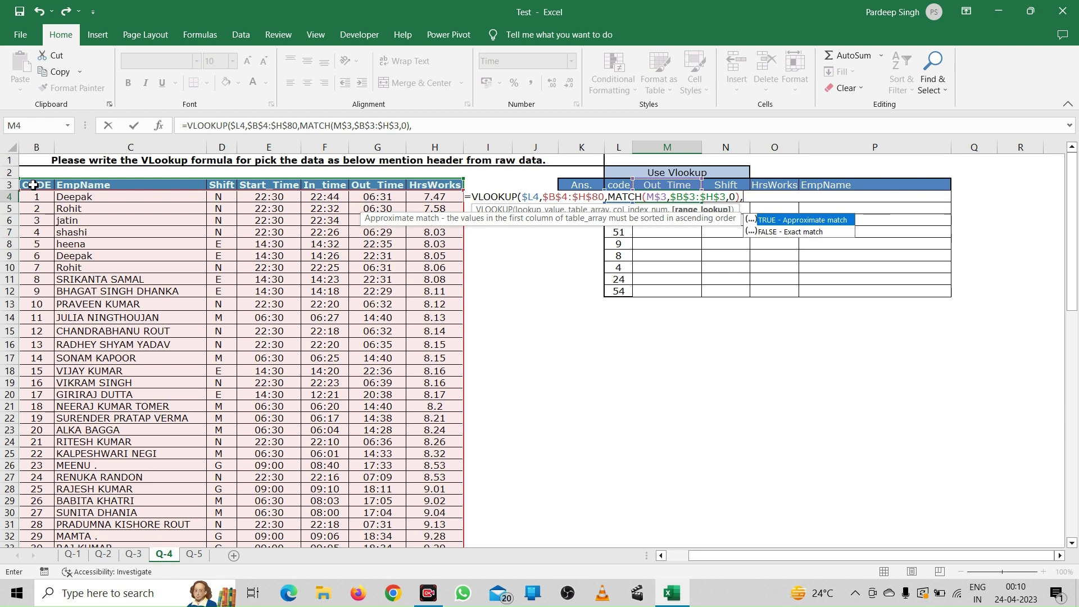
type("0)")
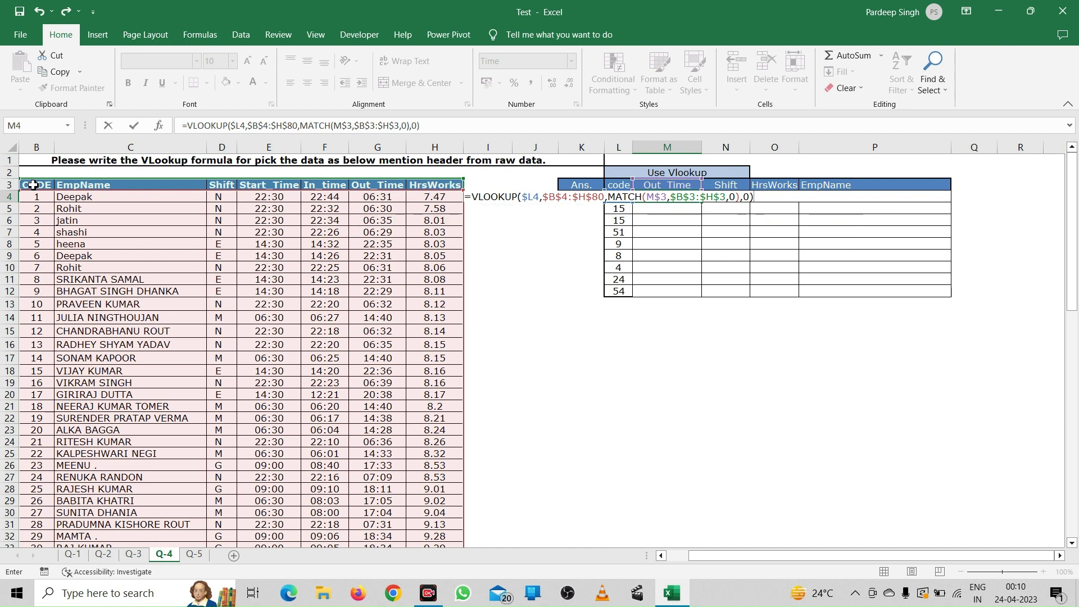
key("Return")
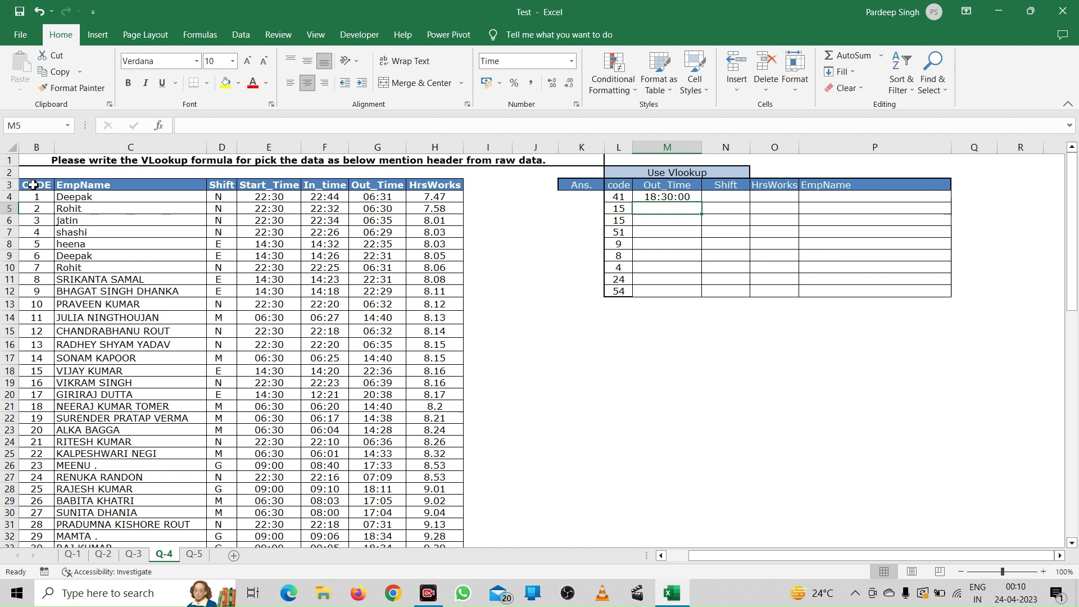
Step: Copy the lookup formula from M4 across the Shift, HrsWorks and EmpName cells of row 4
key("Up")
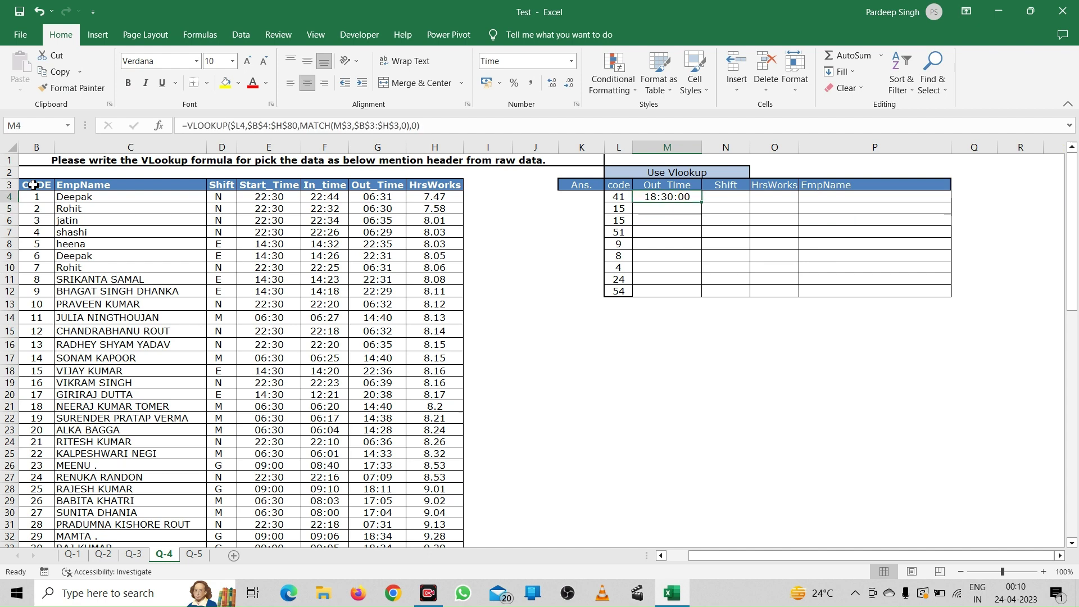
key("shift+Right")
key("shift+Right")
key("shift+Right")
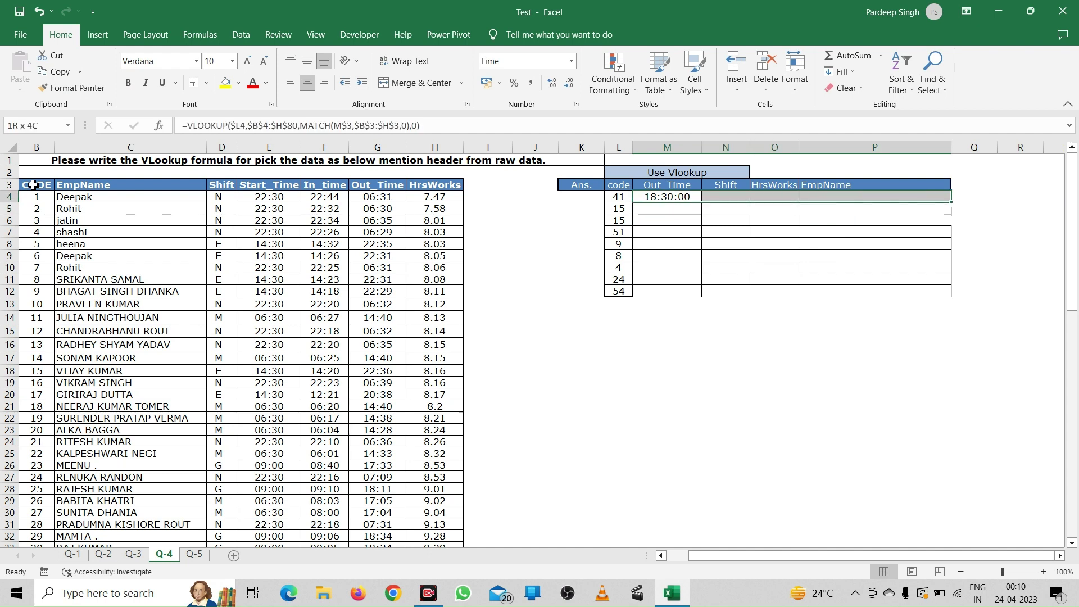
key("ctrl+r")
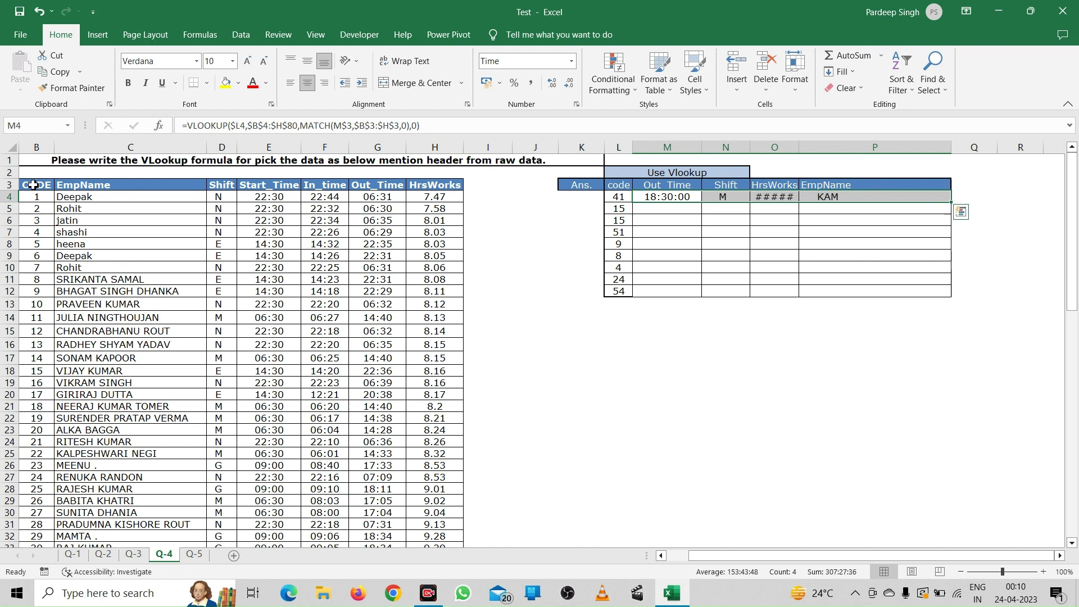
Step: Fill the row 4 lookup formulas down through row 12 and autofit the HrsWorks column's width
key("shift+Down")
key("shift+Down")
key("shift+Down")
key("shift+Down")
key("shift+Down")
key("shift+Down")
key("shift+Down")
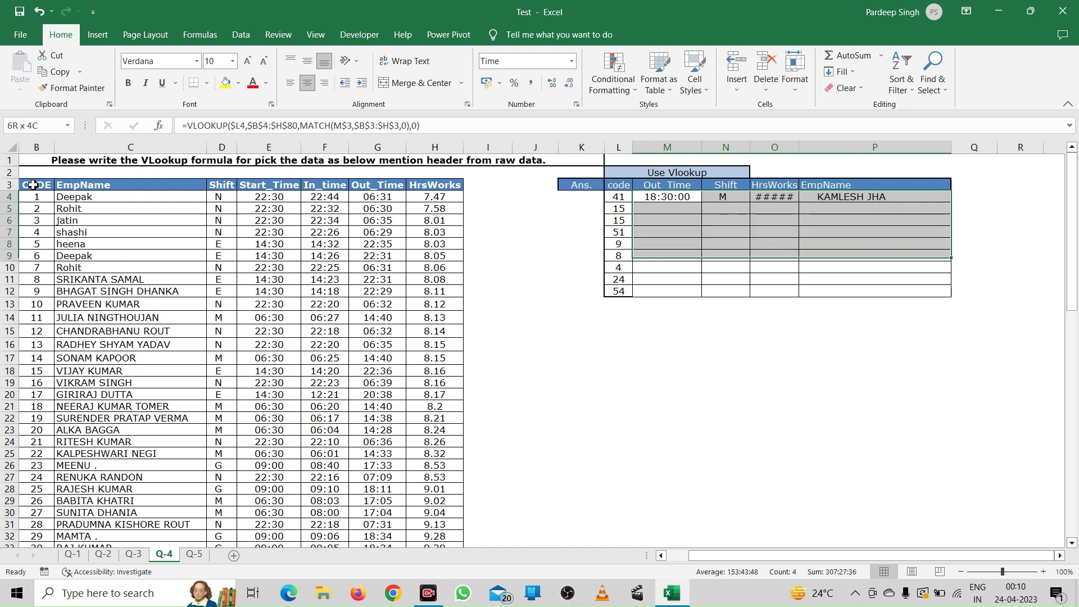
key("shift+Down")
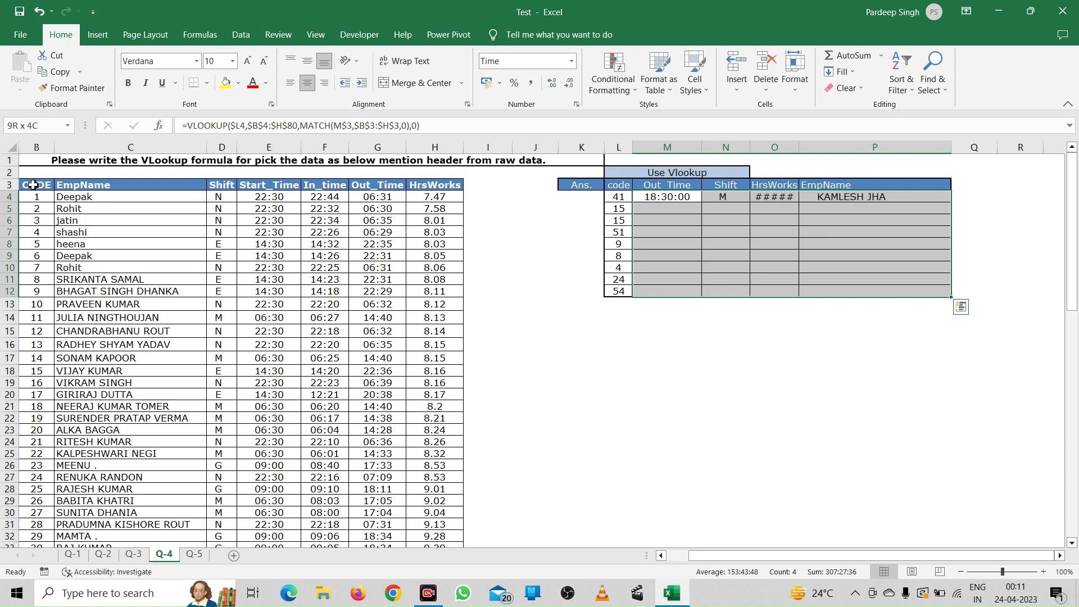
key("ctrl+d")
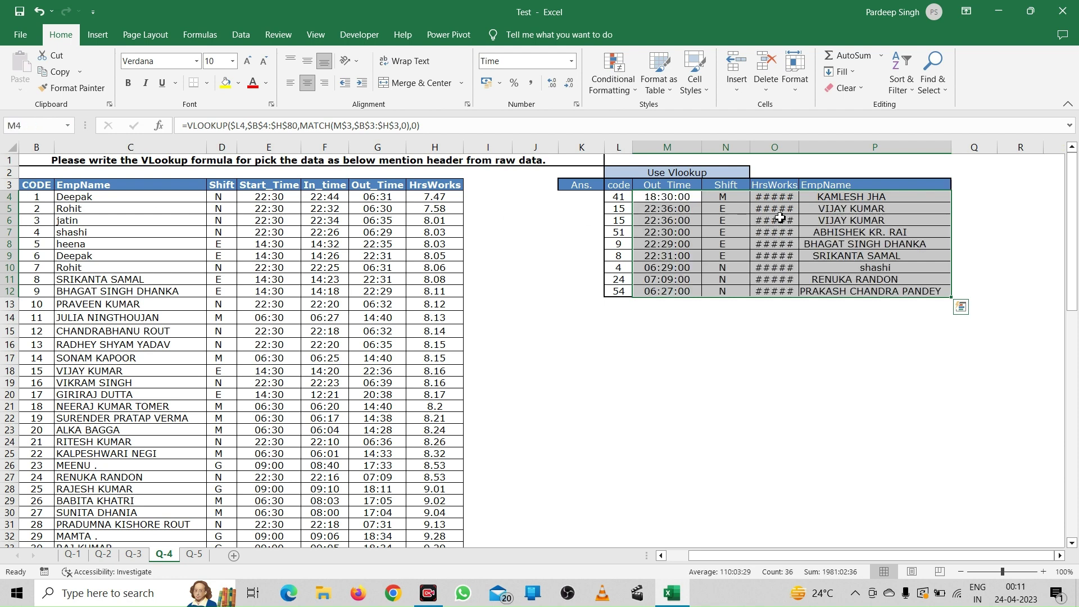
double_click(802, 150)
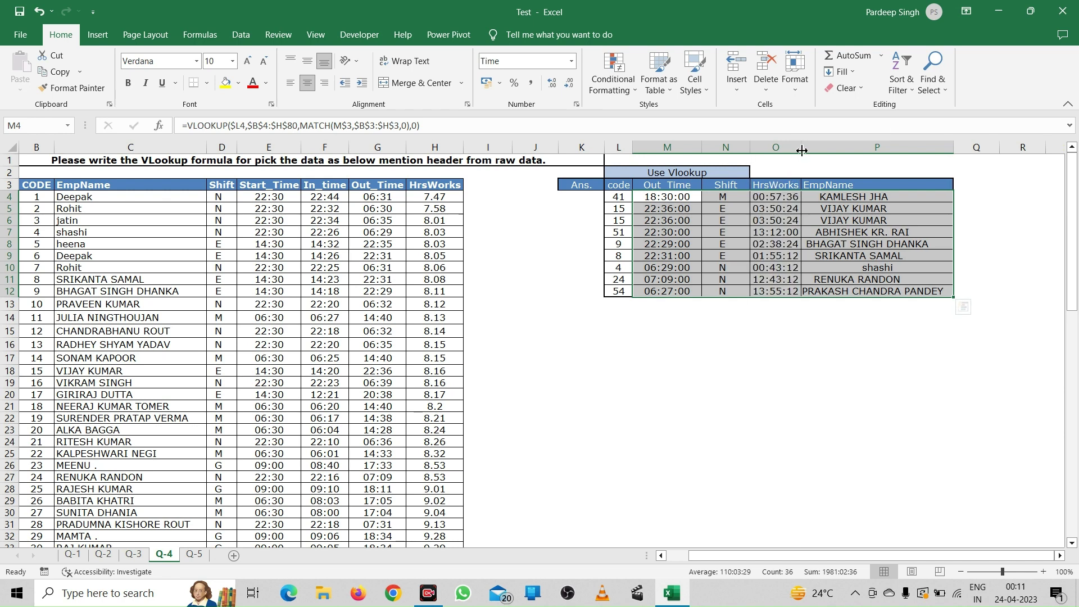
left_click(782, 197)
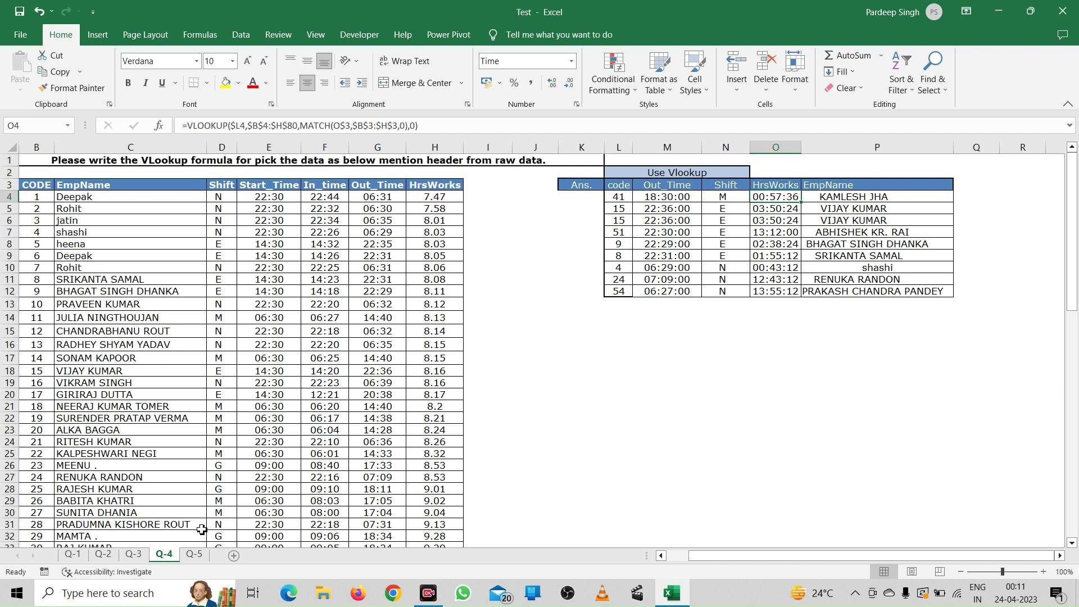
Step: Open the Q-5 sheet and review its source data and the MSISDN and Code question table
left_click(198, 560)
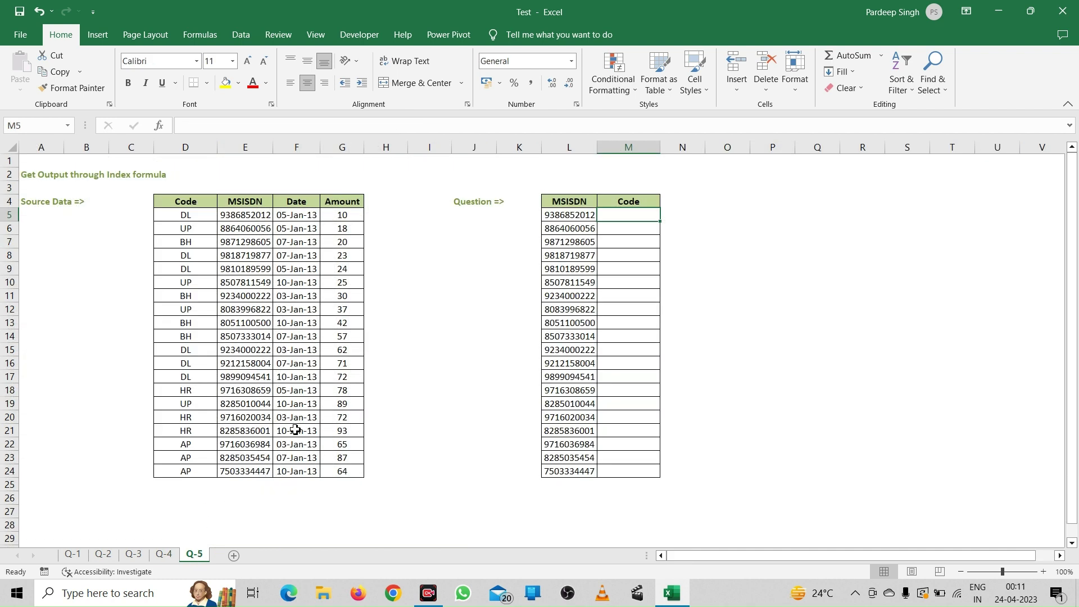
left_click(701, 202)
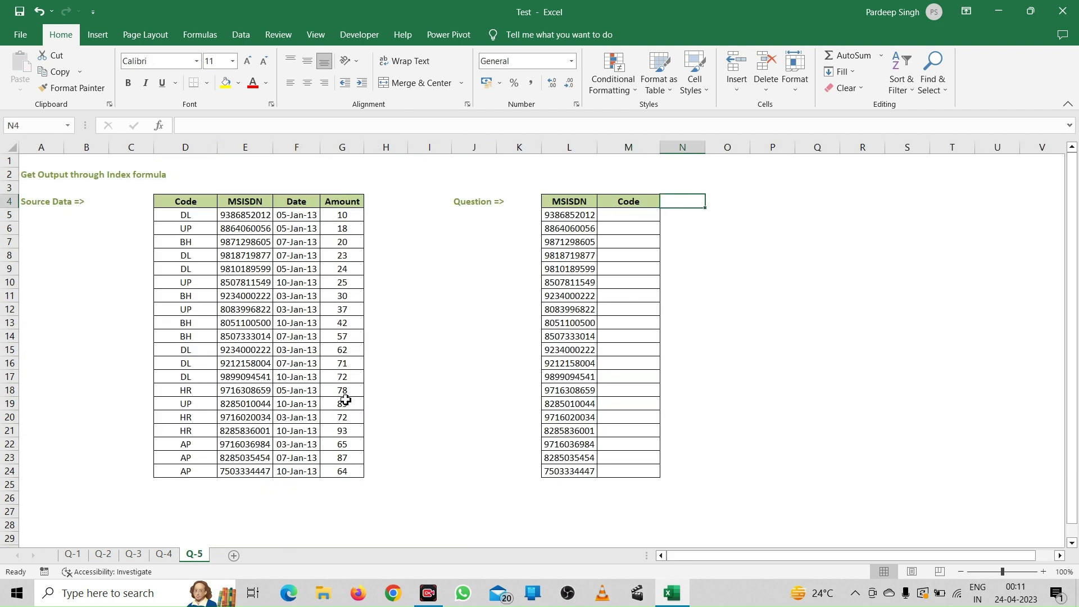
left_click(576, 215)
Step: Start an INDEX formula in the first Code cell, M5, with the absolute source code range $D$5:$D$24 as array
left_click(633, 216)
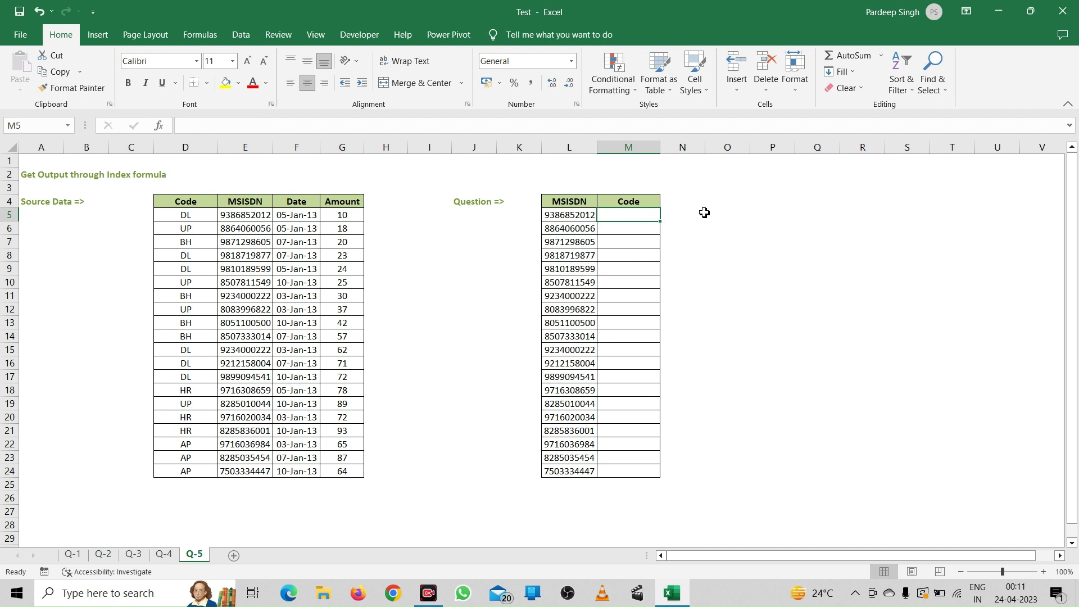
type("=ind")
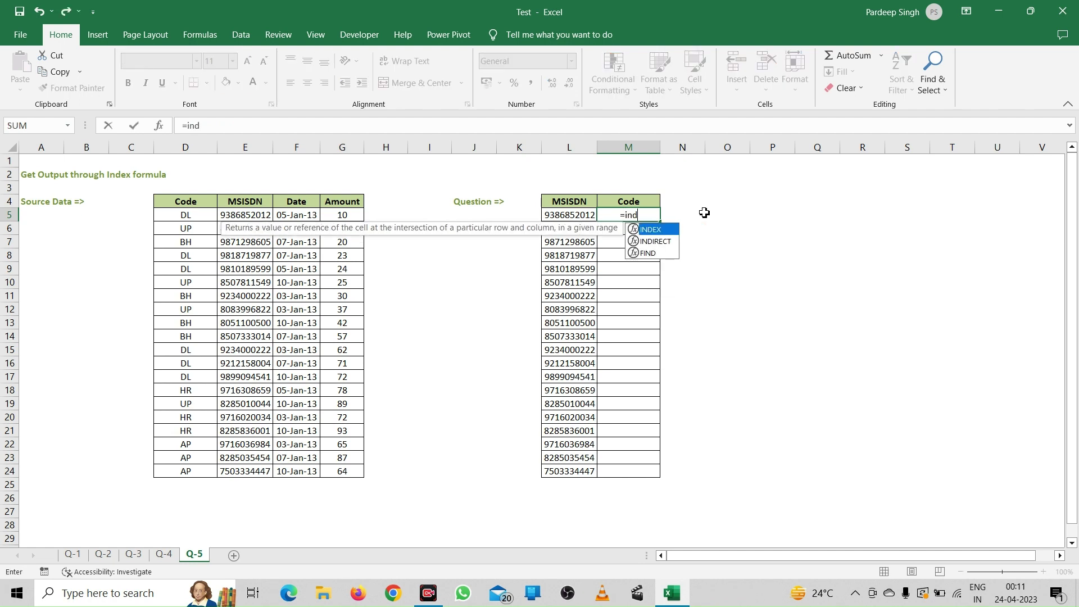
key("Tab")
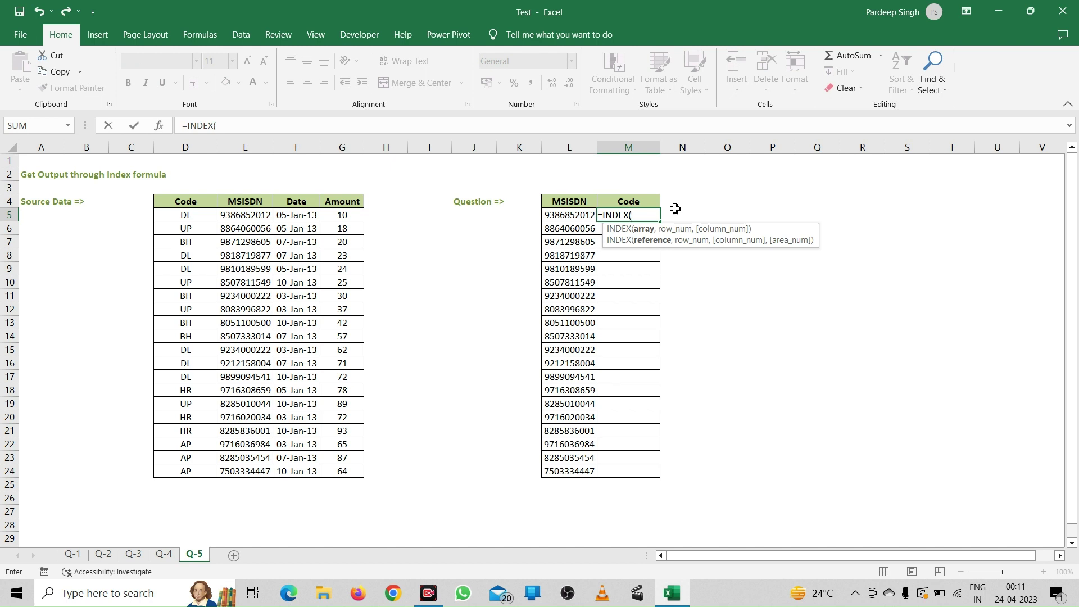
left_click(201, 214)
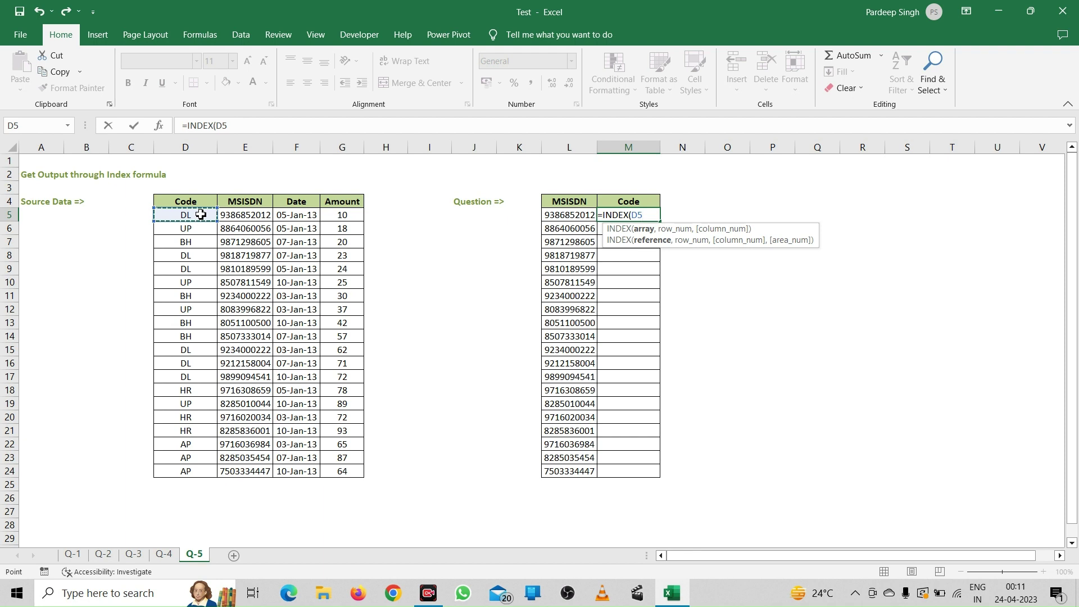
key("ctrl+shift+Down")
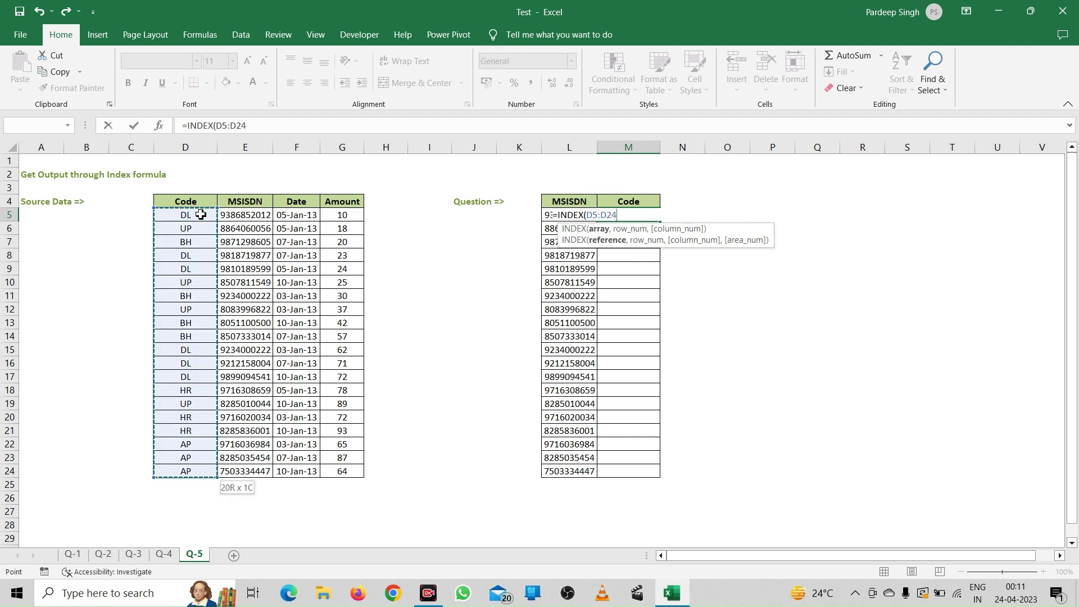
key("F4")
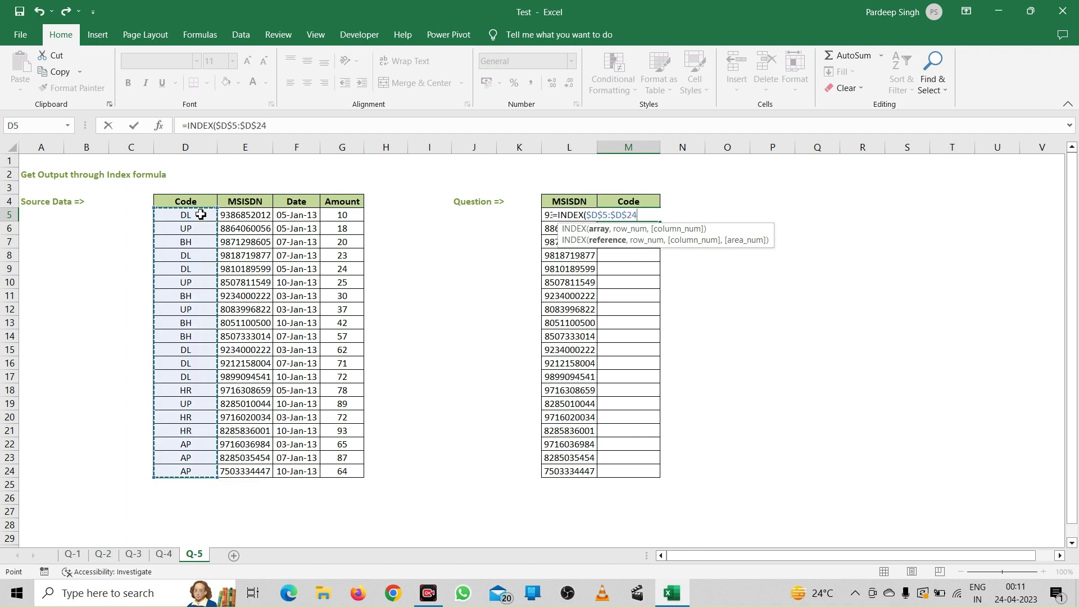
type(",")
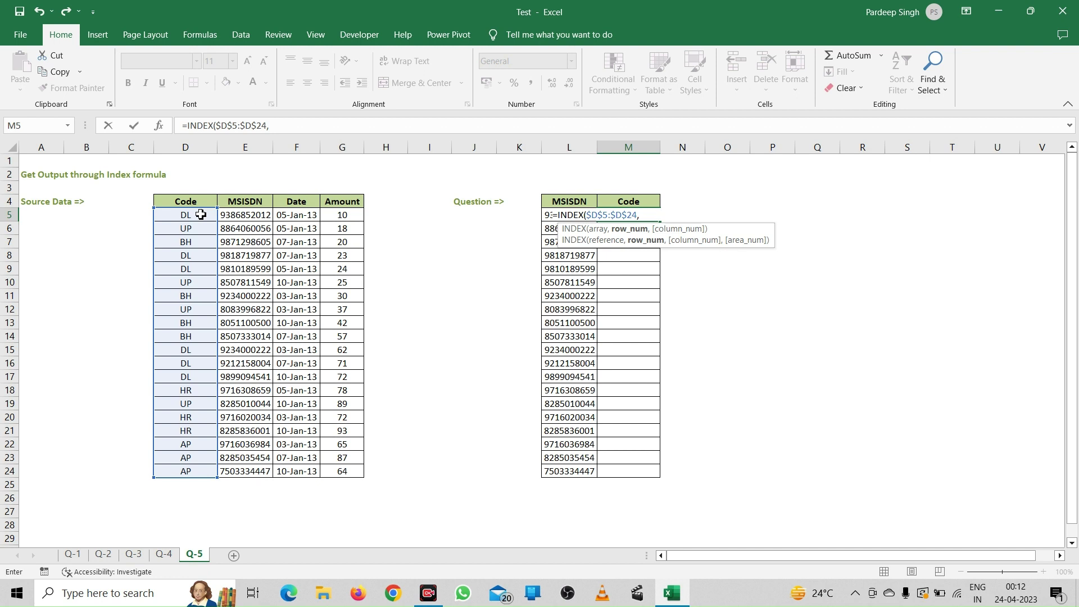
Step: Complete M5's INDEX formula with the row number MATCH(L5,$E$5:$E$24,0), looking up the MSISDN by exact match in the source data
type("mat")
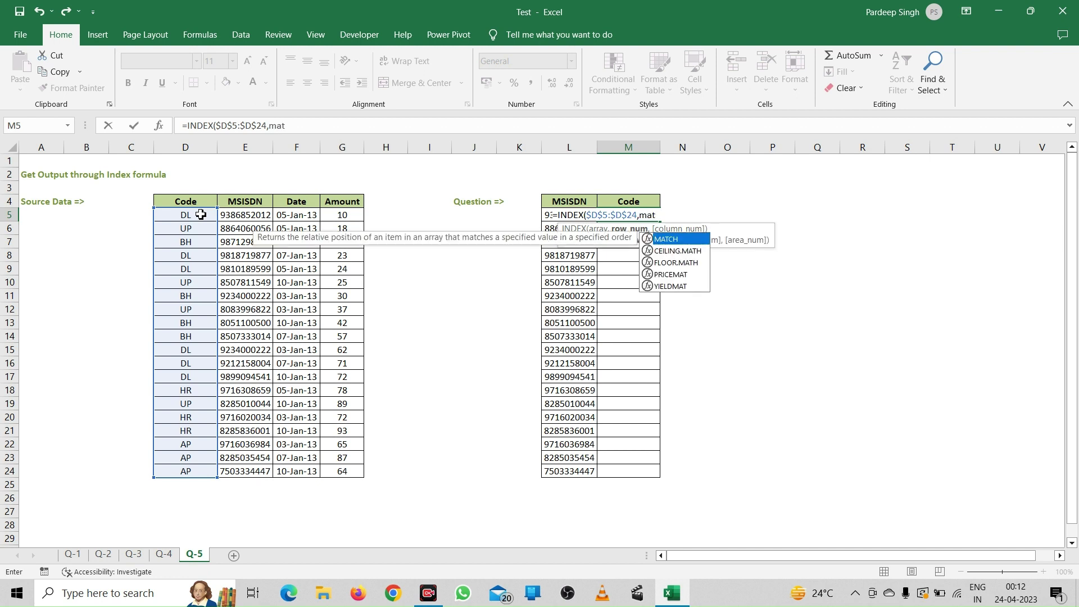
key("Tab")
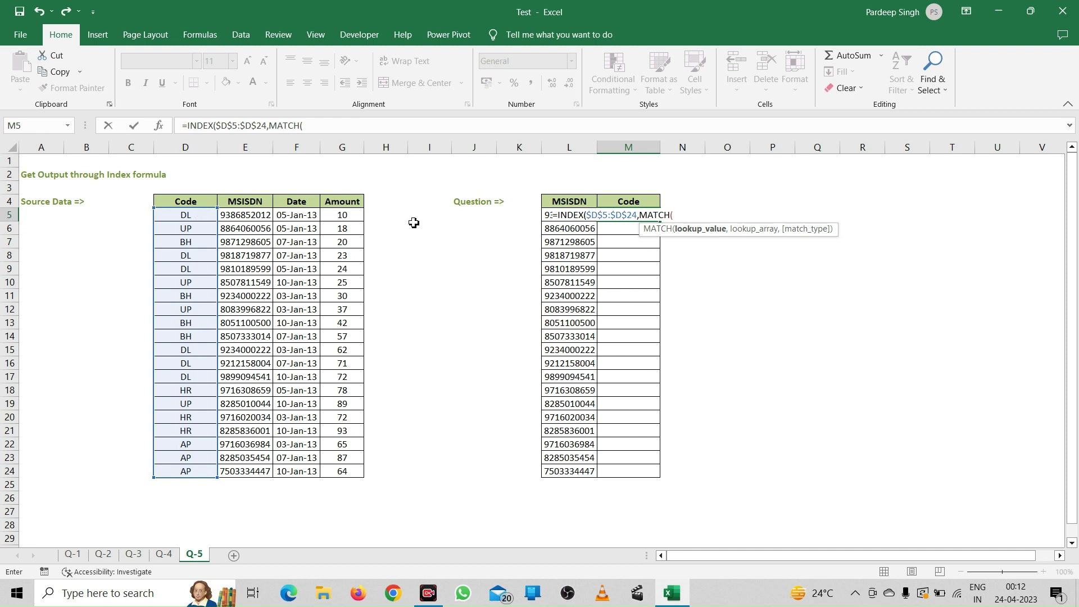
key("Left")
type(",")
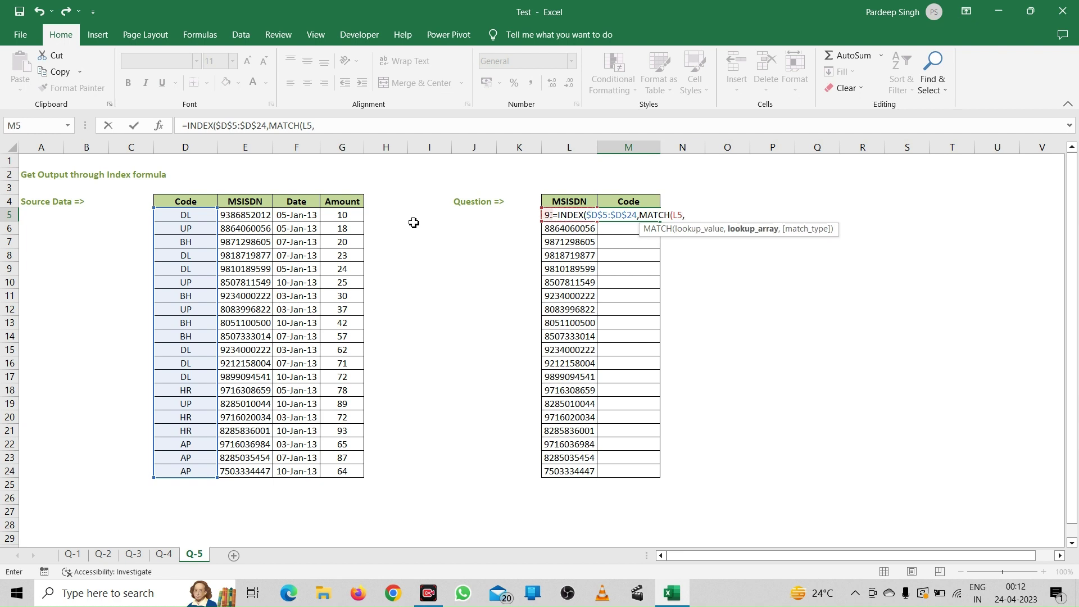
left_click(244, 214)
key("ctrl+shift+Down")
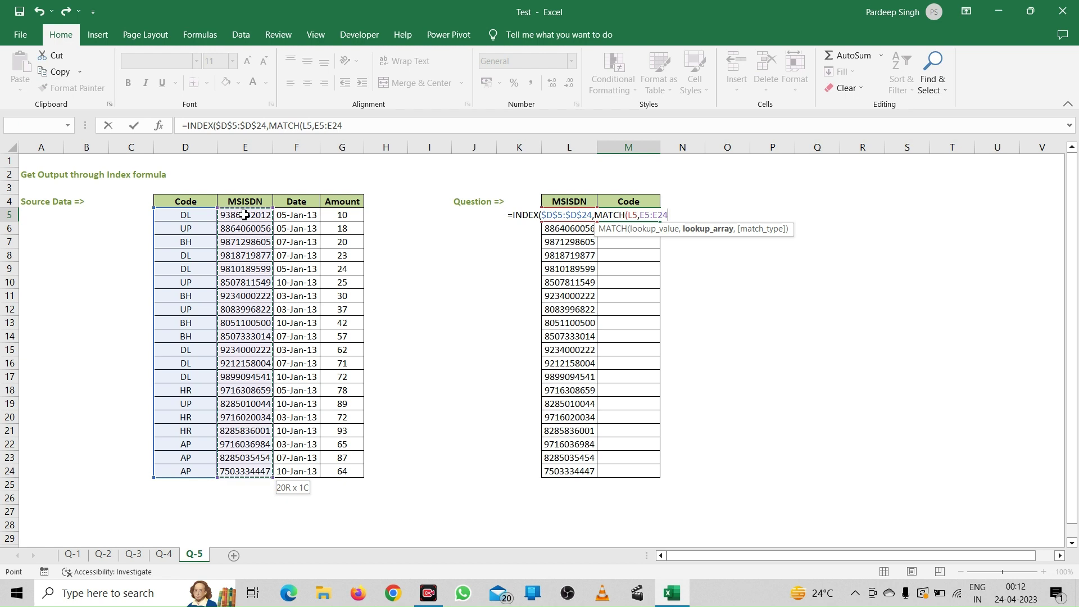
key("F4")
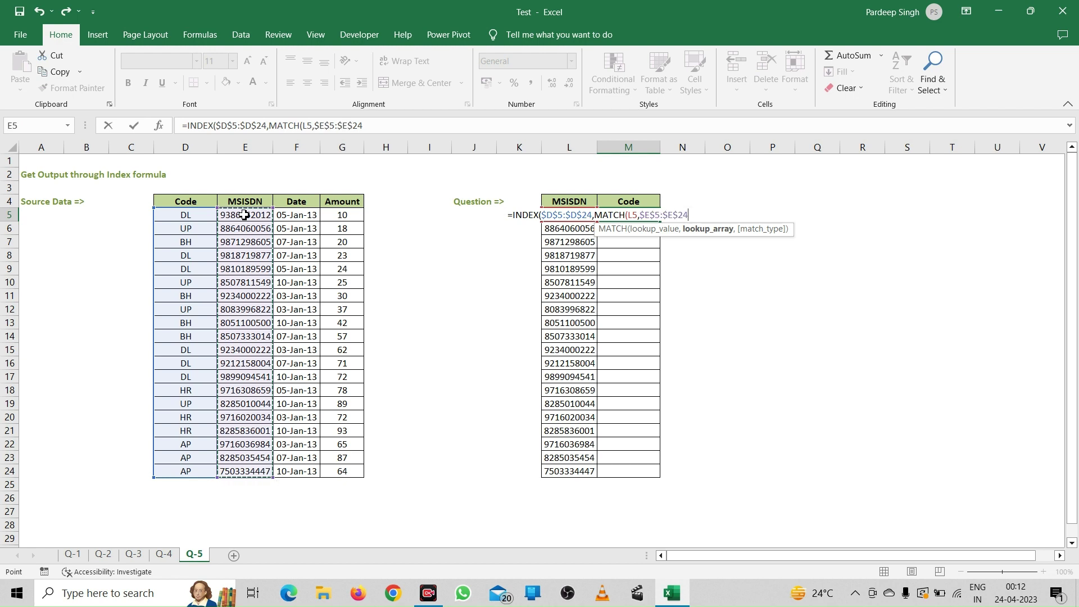
type(",")
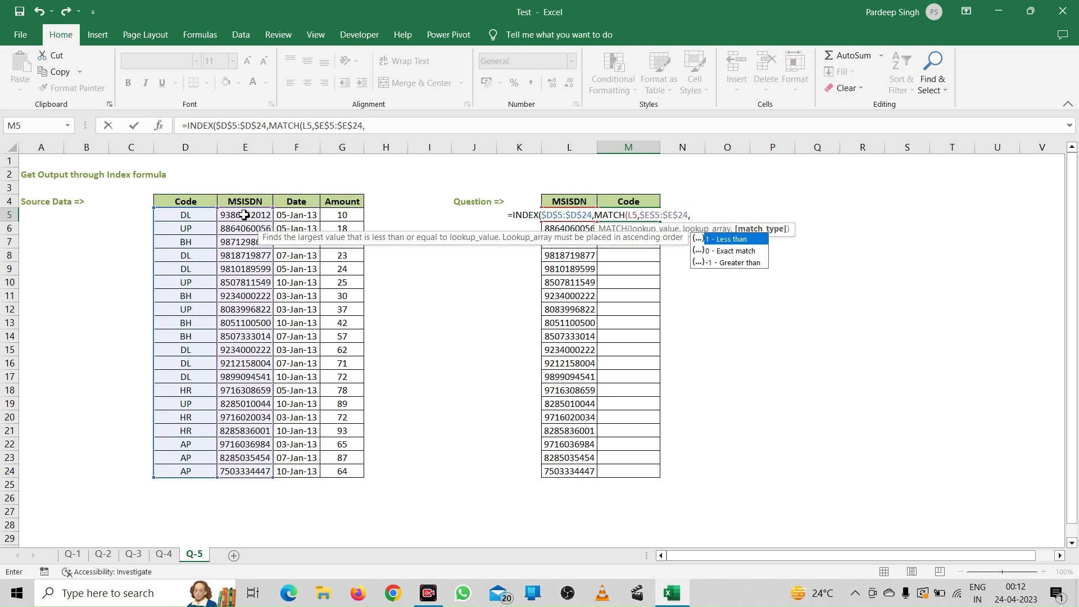
type("0)")
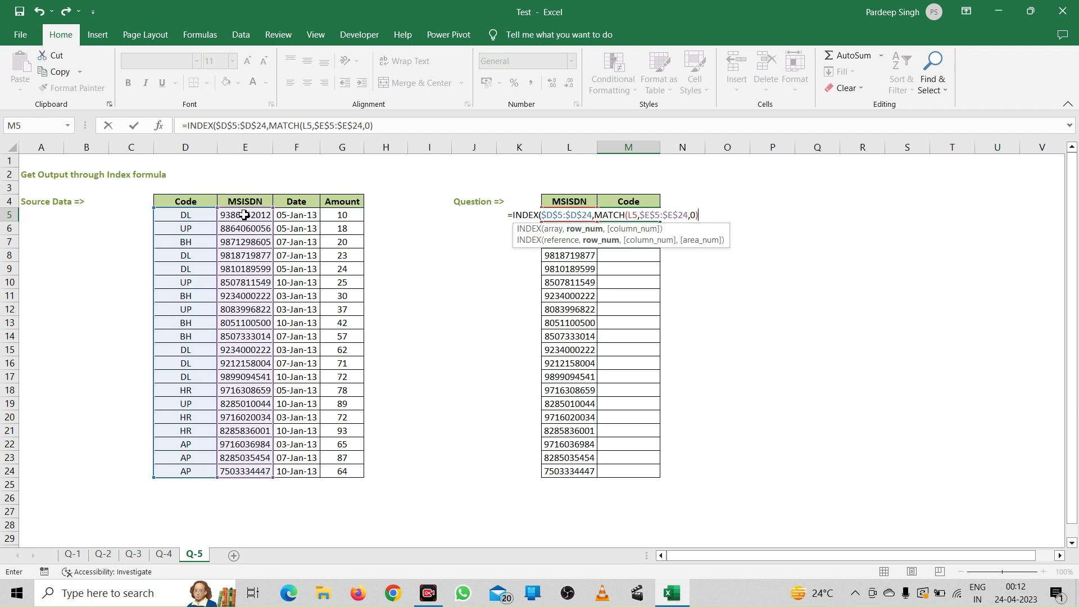
type(")")
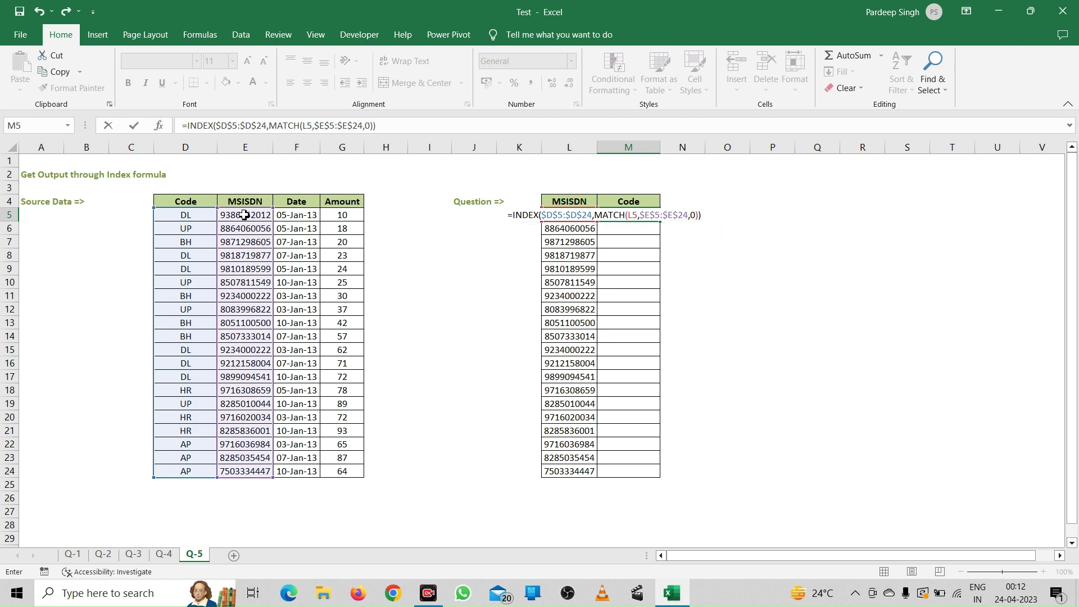
key("Return")
key("Up")
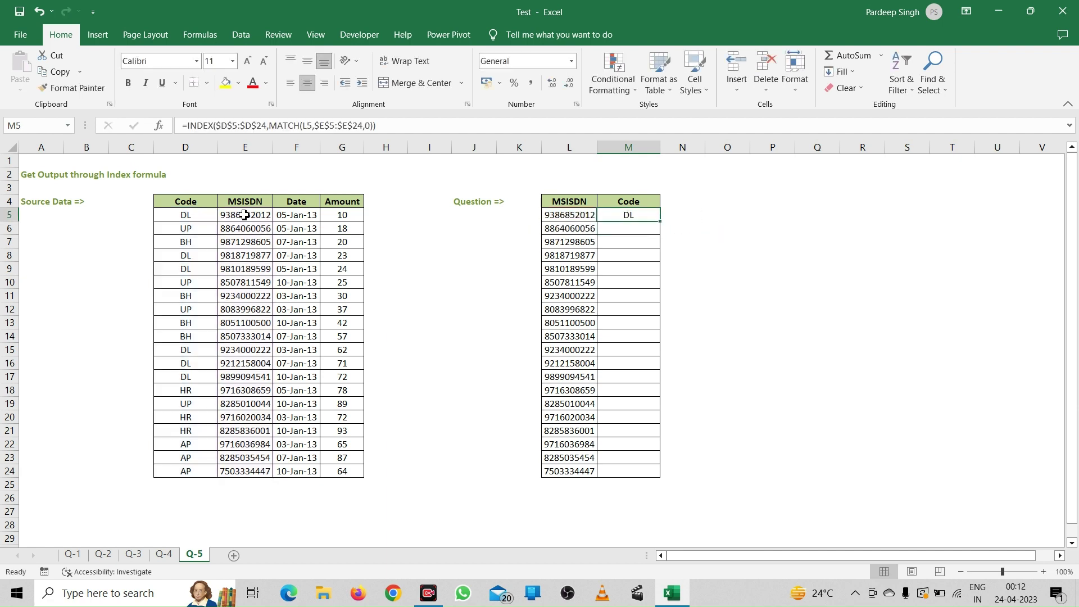
Step: Fill the INDEX and MATCH formula from M5 down the Code column through M24
key("shift+Down")
key("shift+Down")
key("shift+Down")
key("shift+Down")
key("shift+Down")
key("shift+Down")
key("shift+Down")
key("shift+Down")
key("shift+Down")
key("shift+Down")
key("shift+Down")
key("shift+Down")
key("shift+Down")
key("shift+Down")
key("shift+Down")
key("shift+Down")
key("shift+Down")
key("shift+Down")
key("shift+Down")
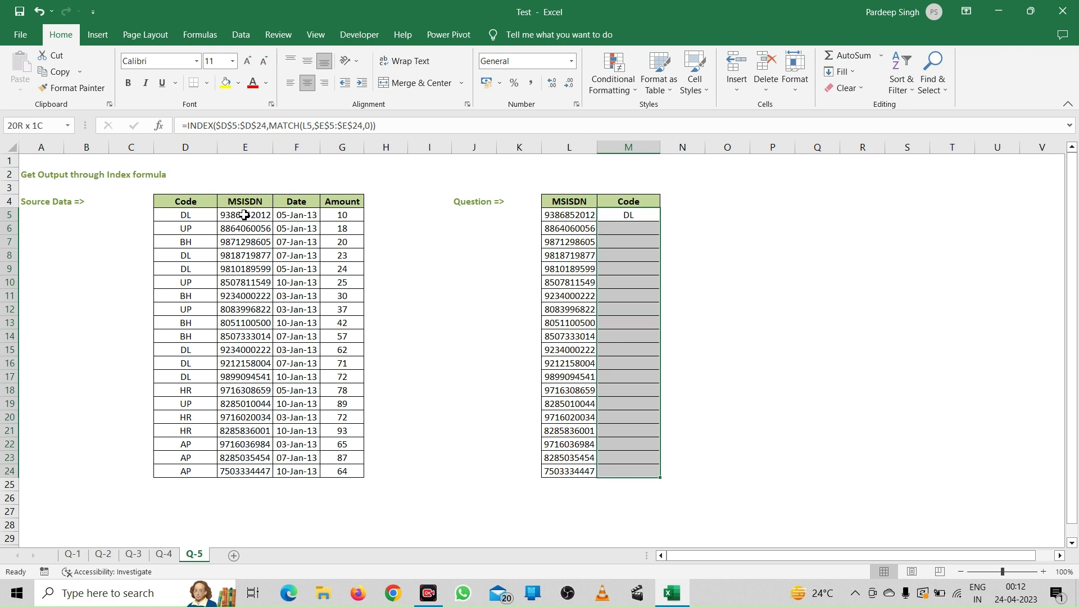
key("ctrl+d")
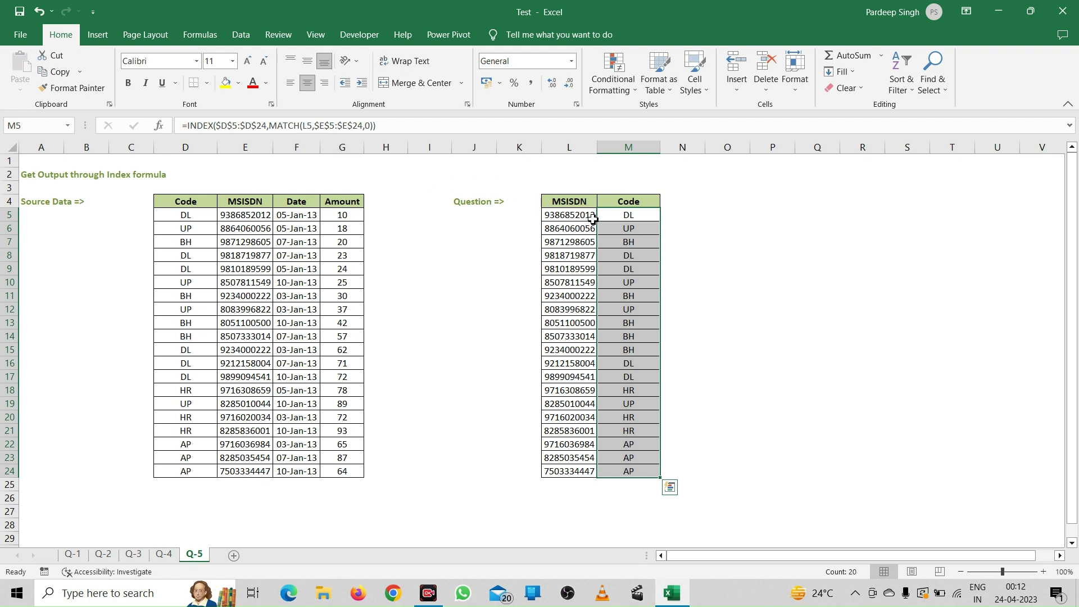
left_click(619, 214)
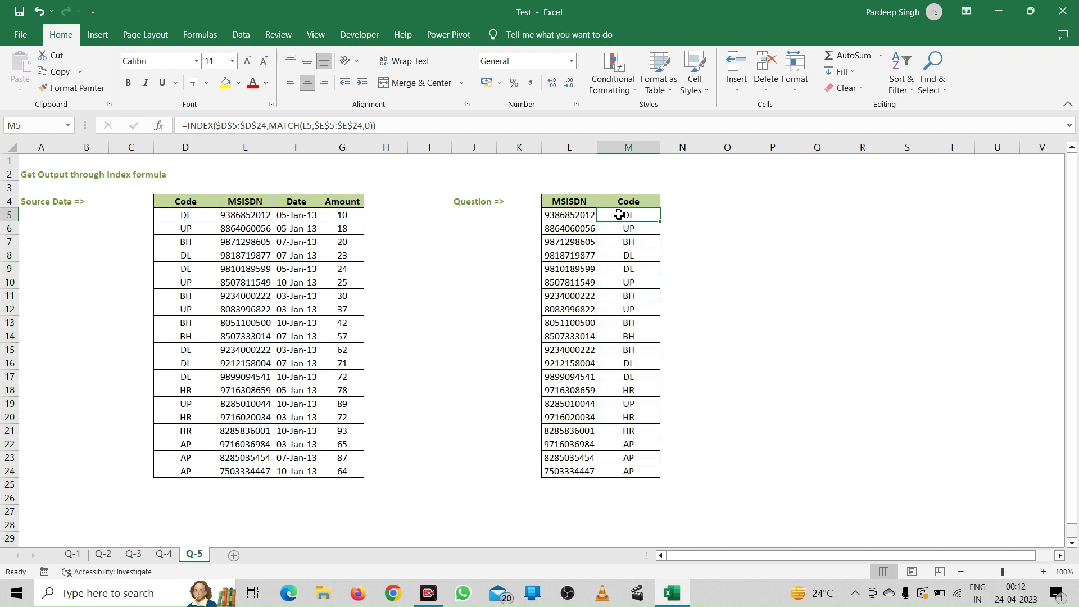